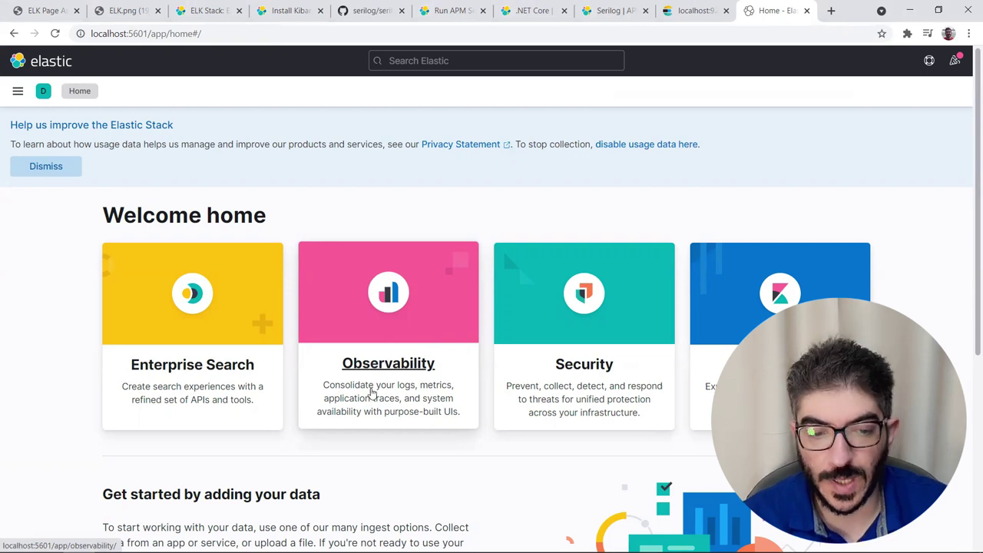
# Step: Open Kibana's Observability section, dismissing the usage-data notice, and go to its log stream page
pyautogui.click(382, 367)
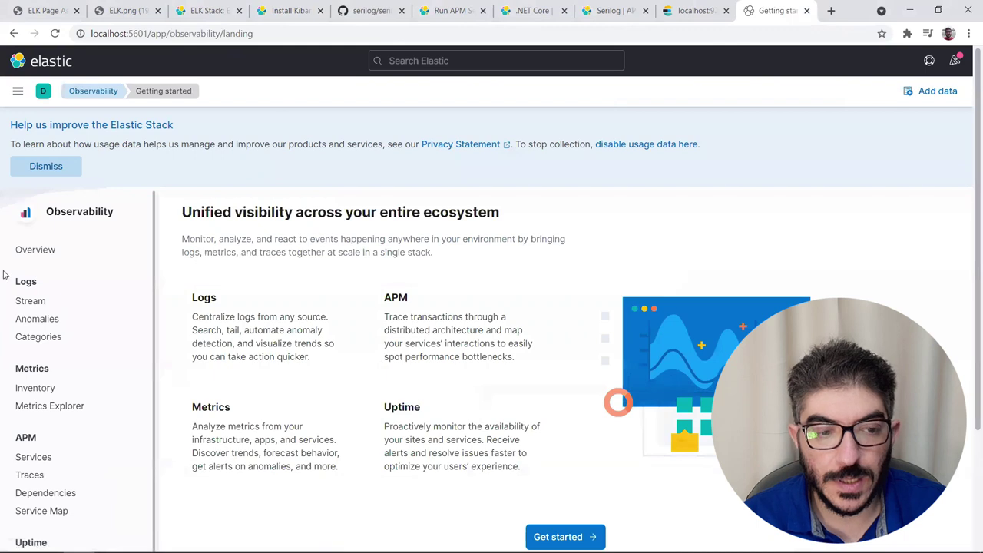
pyautogui.click(61, 173)
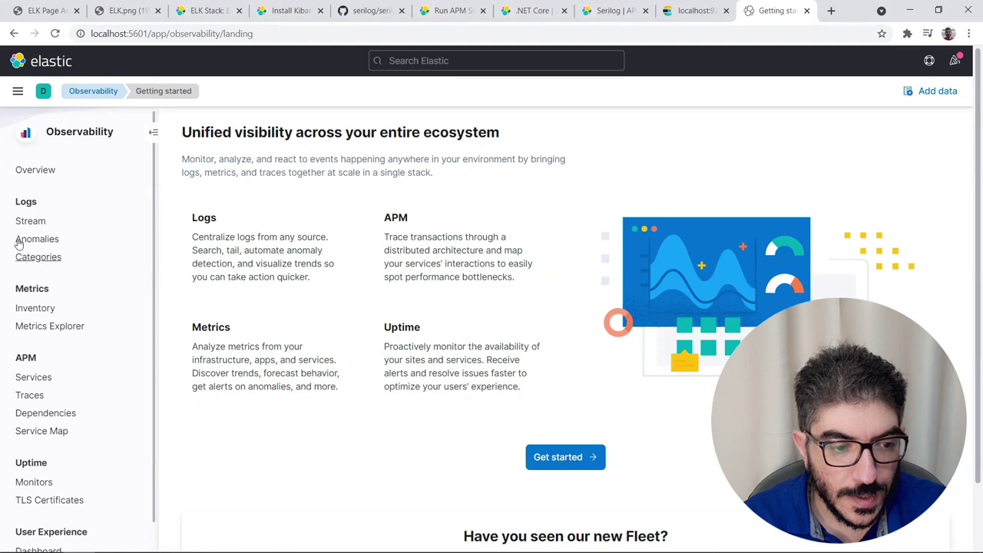
pyautogui.click(36, 171)
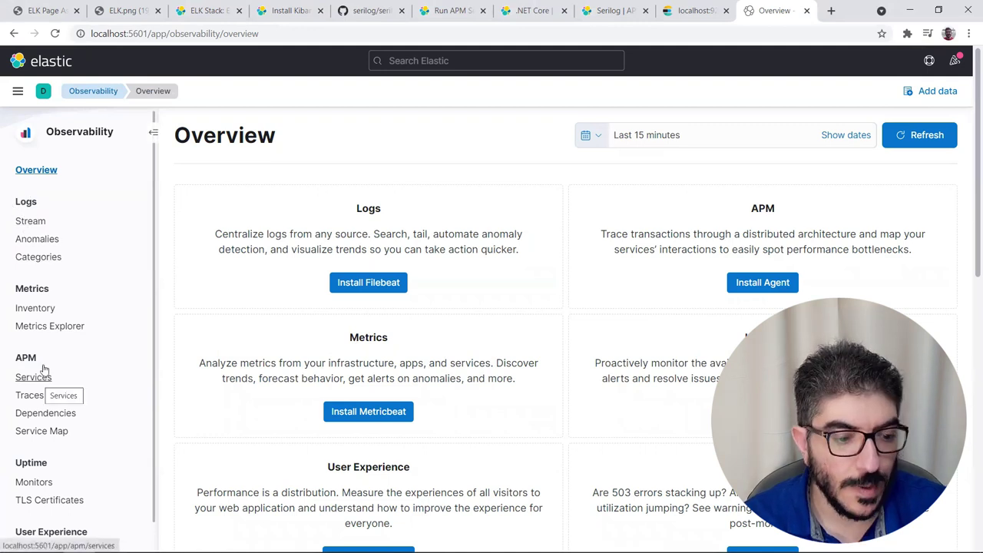
pyautogui.click(31, 222)
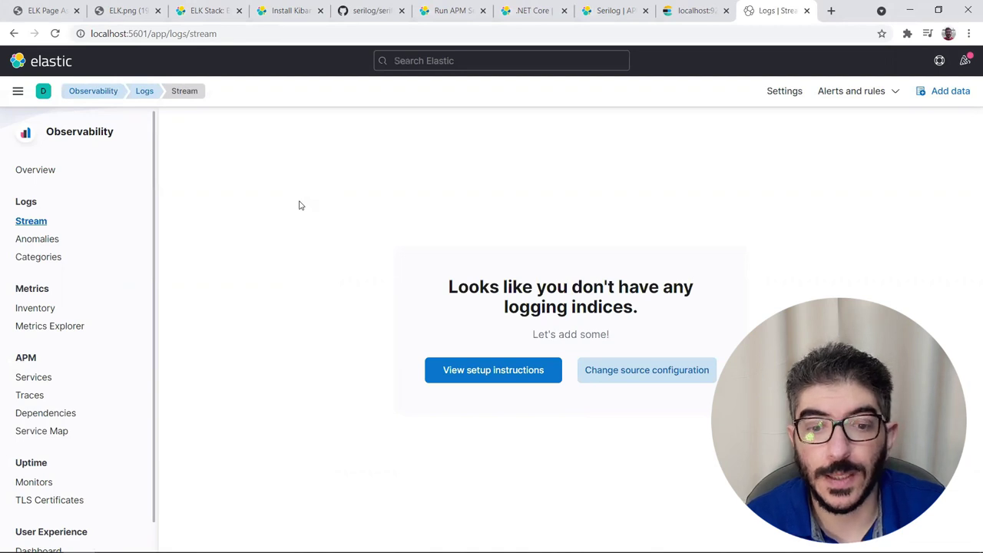
# Step: Copy the package name serilog.sinks.elasticsearch from the quick start of the serilog-sinks-elasticsearch GitHub README
pyautogui.click(367, 9)
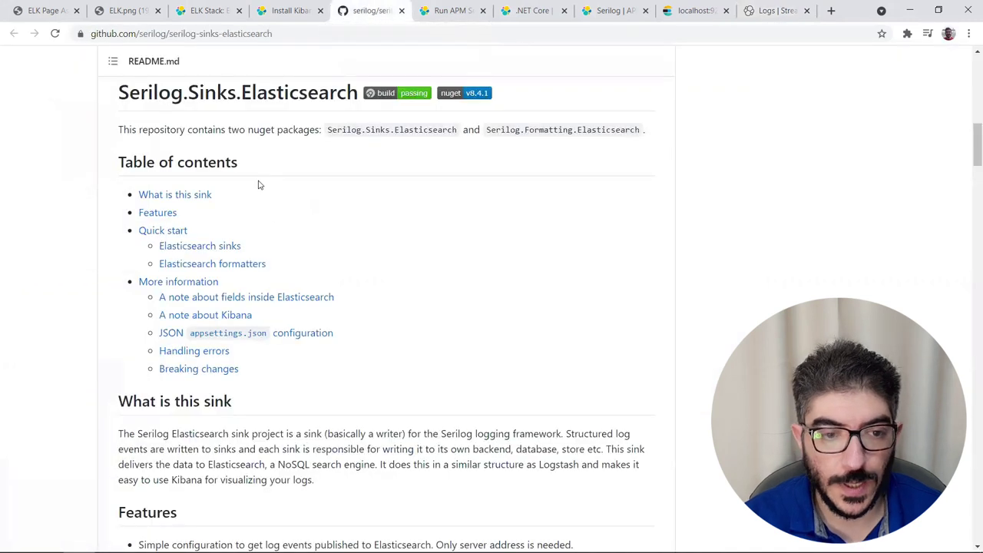
pyautogui.scroll(2, 259, 185)
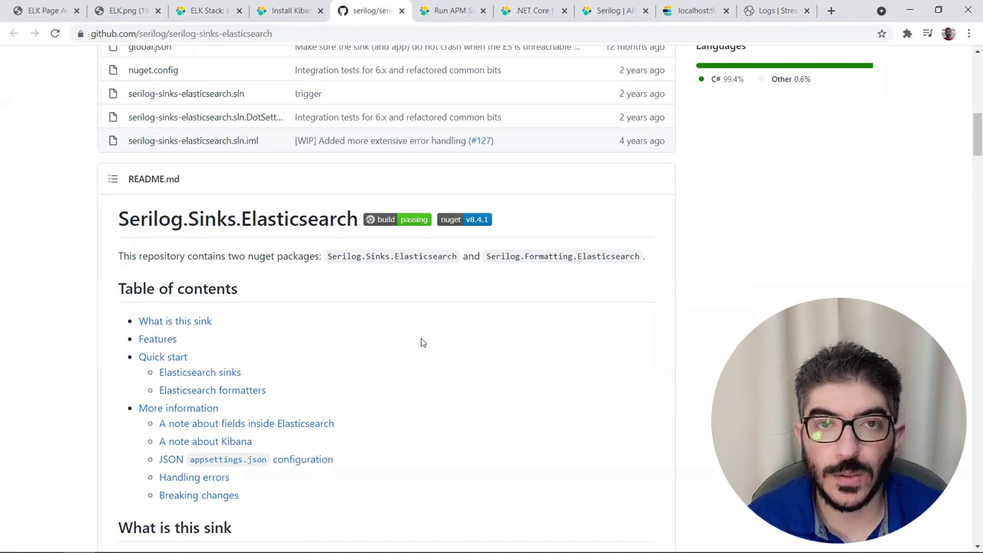
pyautogui.scroll(-5, 421, 343)
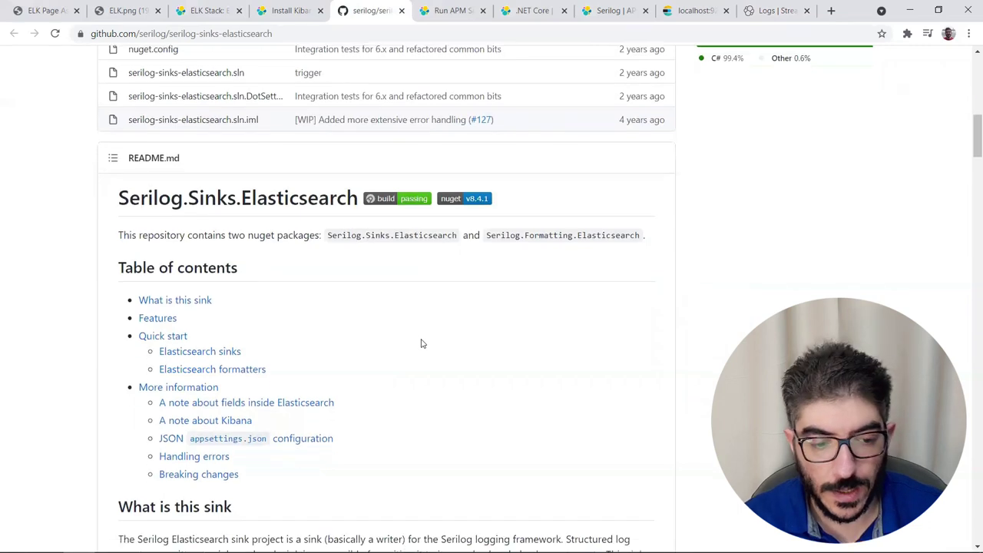
pyautogui.scroll(-6, 320, 387)
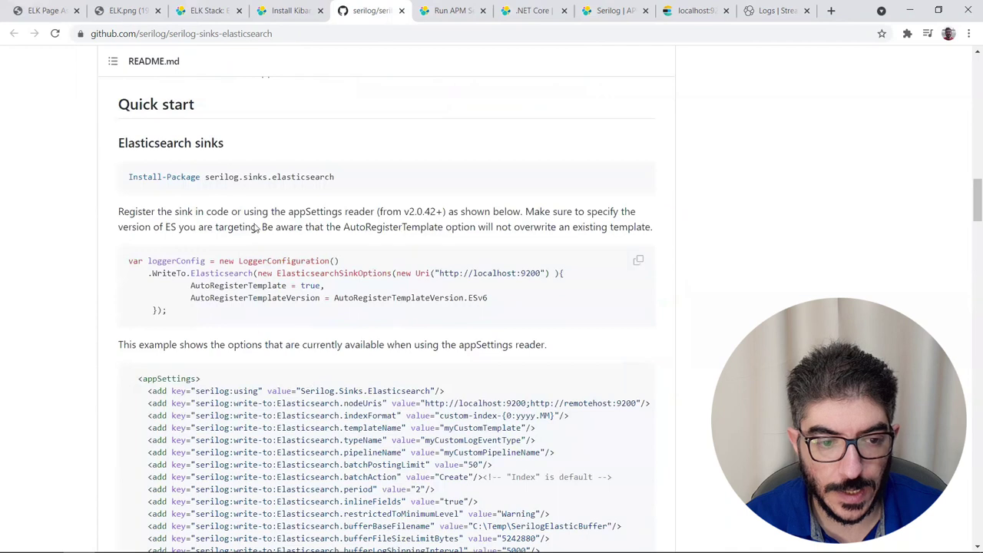
pyautogui.moveTo(206, 176); pyautogui.dragTo(337, 178)
pyautogui.hotkey('ctrl', 'c')
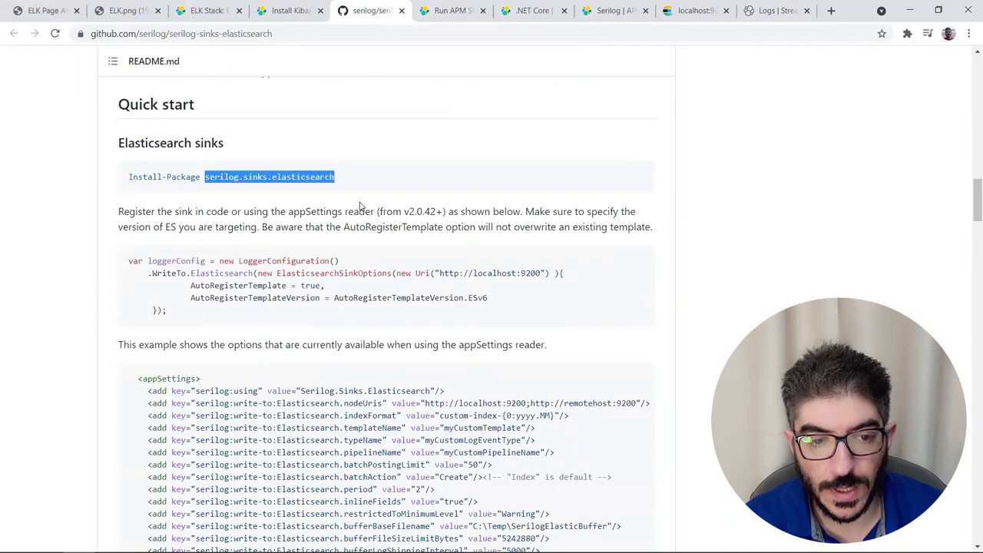
# Step: Switch to Visual Studio and open NuGet package management for the HelloLogging project
pyautogui.hotkey('alt', 'Tab')
pyautogui.hotkey('alt', 'Tab')
pyautogui.hotkey('alt', 'Tab')
pyautogui.hotkey('alt', 'Tab')
pyautogui.hotkey('alt', 'shift', 'Tab')
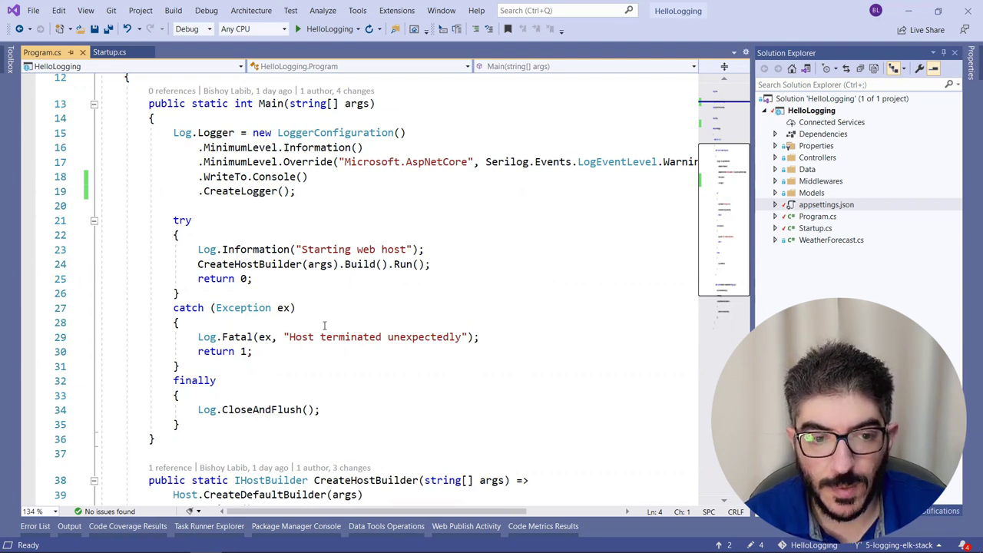
pyautogui.hotkey('alt', 'Tab')
pyautogui.hotkey('alt', 'Tab')
pyautogui.hotkey('alt', 'shift', 'Tab')
pyautogui.hotkey('alt', 'shift', 'Tab')
pyautogui.click(820, 112)
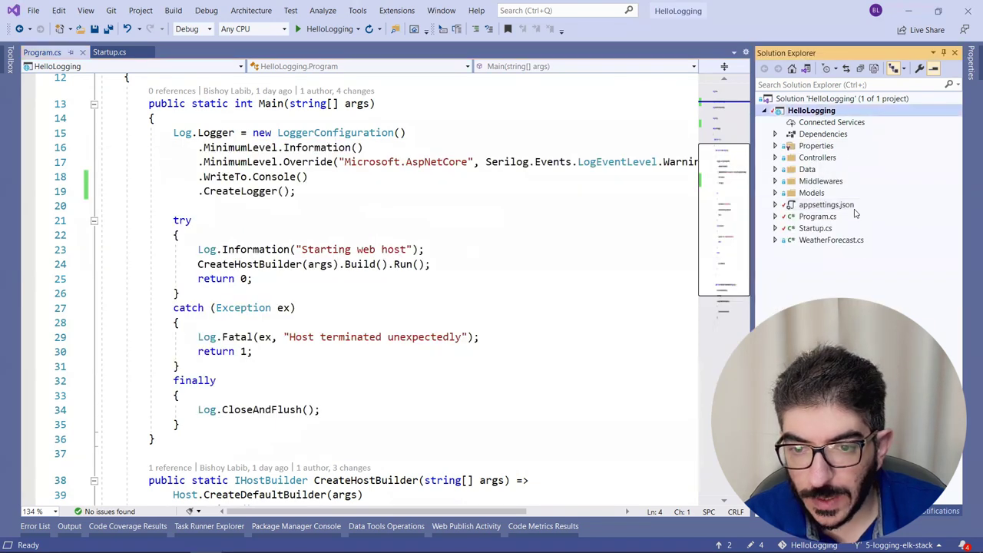
pyautogui.rightClick(860, 256)
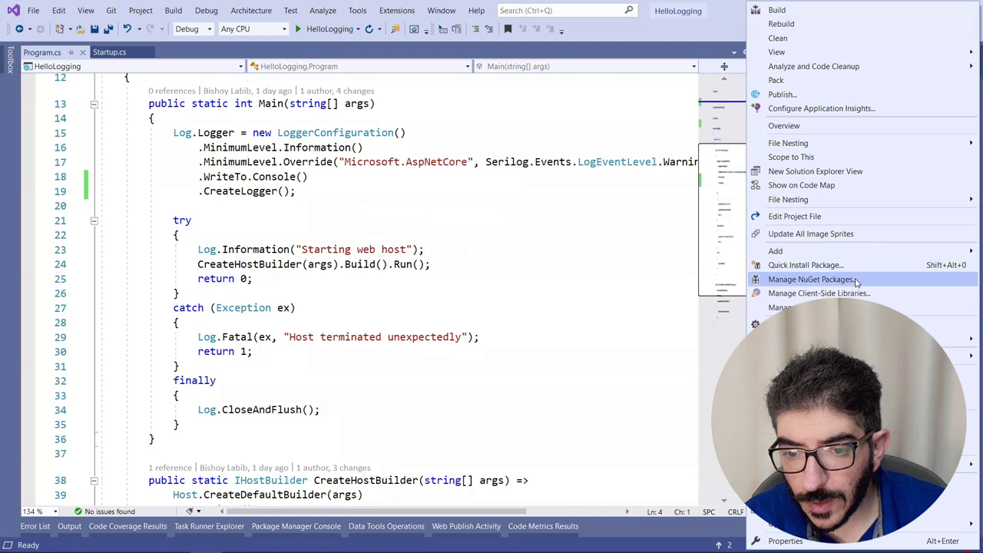
pyautogui.click(856, 282)
# Step: Search NuGet for serilog.sinks.elasticsearch and install Serilog.Sinks.Elasticsearch version 8.4.1
pyautogui.click(131, 98)
pyautogui.hotkey('ctrl', 'v')
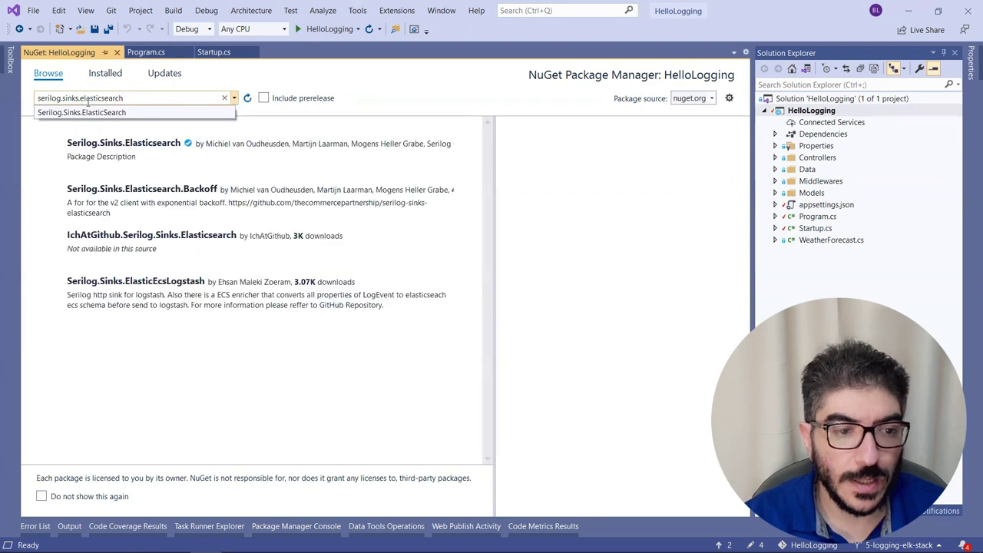
pyautogui.click(142, 156)
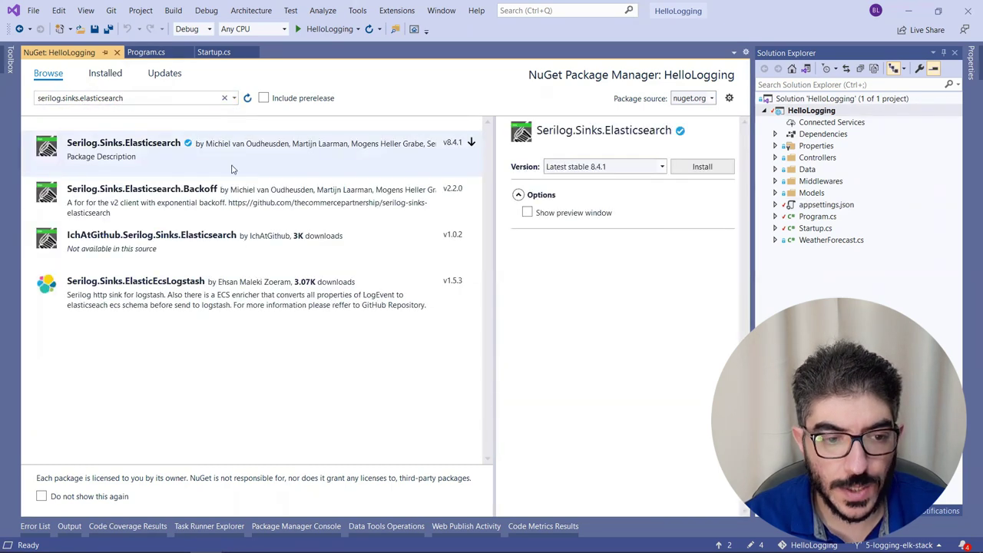
pyautogui.click(471, 143)
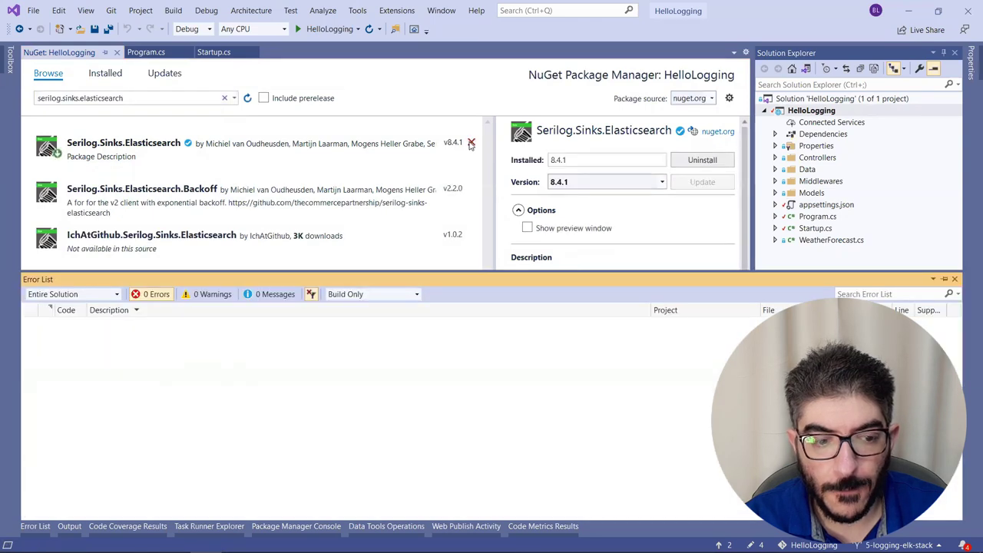
# Step: Copy the WriteTo.Elasticsearch sink snippet from the GitHub README in the browser and return to Visual Studio
pyautogui.hotkey('alt', 'Tab')
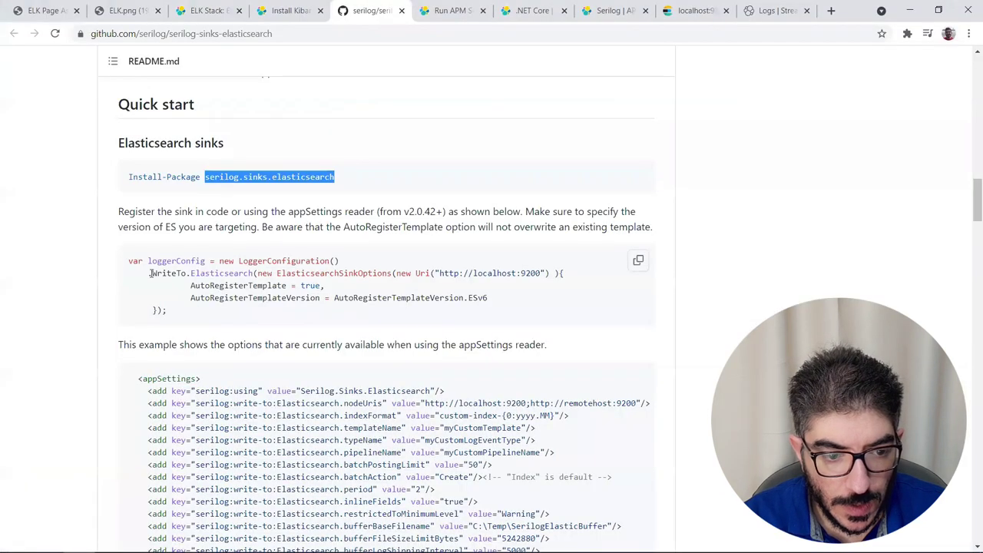
pyautogui.moveTo(150, 273); pyautogui.dragTo(497, 309)
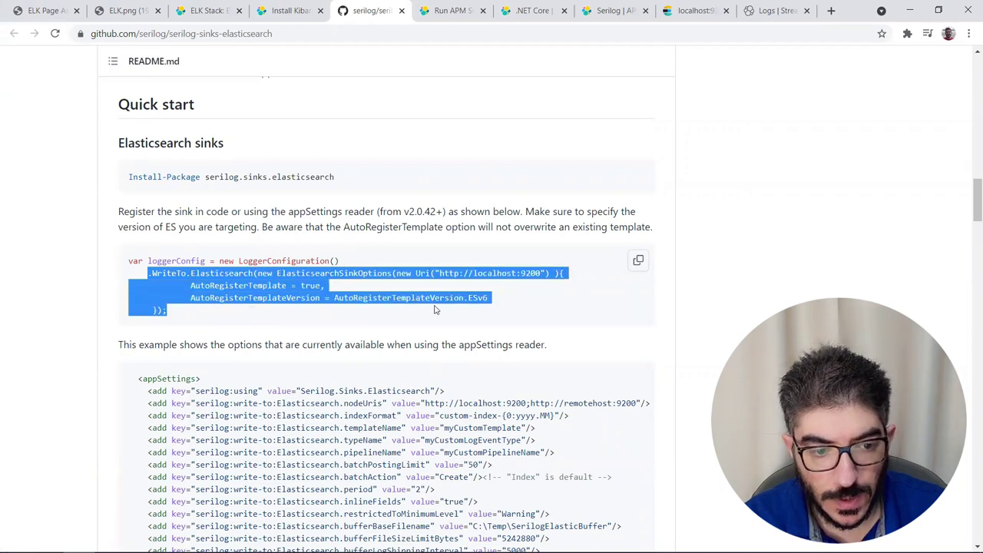
pyautogui.hotkey('alt', 'Tab')
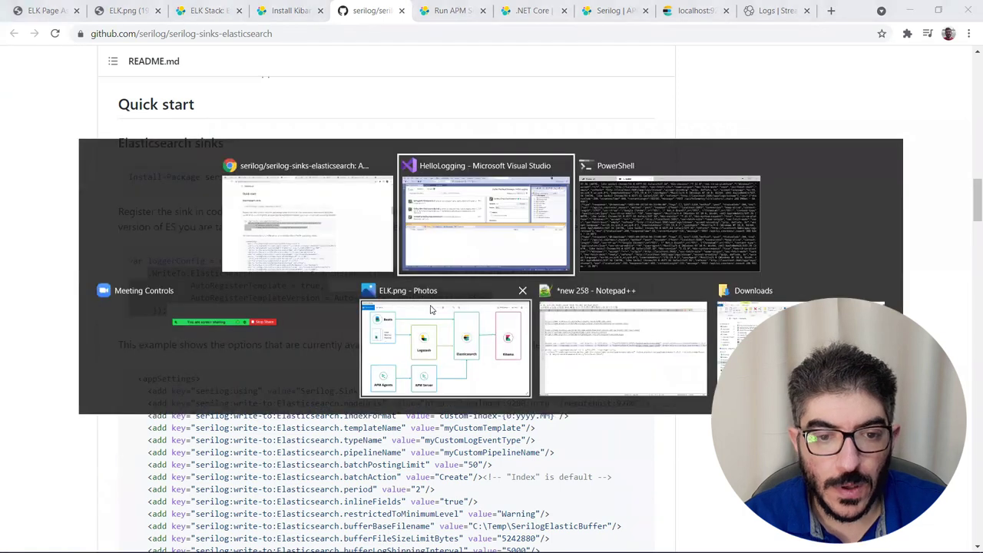
# Step: Examine the existing logger configuration in Program.cs, including the minimum levels, the Microsoft.AspNetCore override and the console sink
pyautogui.click(146, 52)
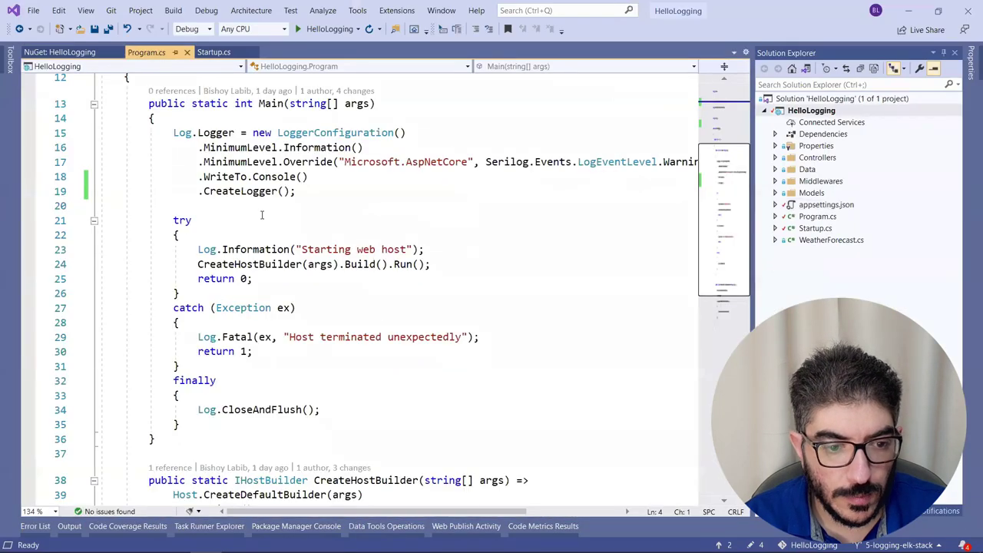
pyautogui.scroll(2, 209, 246)
pyautogui.doubleClick(214, 221)
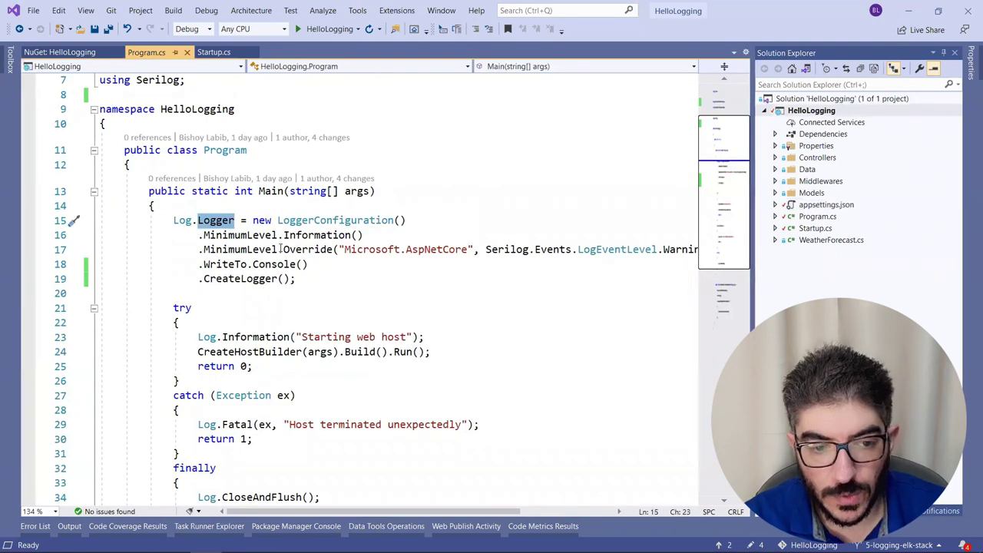
pyautogui.click(303, 235)
pyautogui.doubleClick(303, 235)
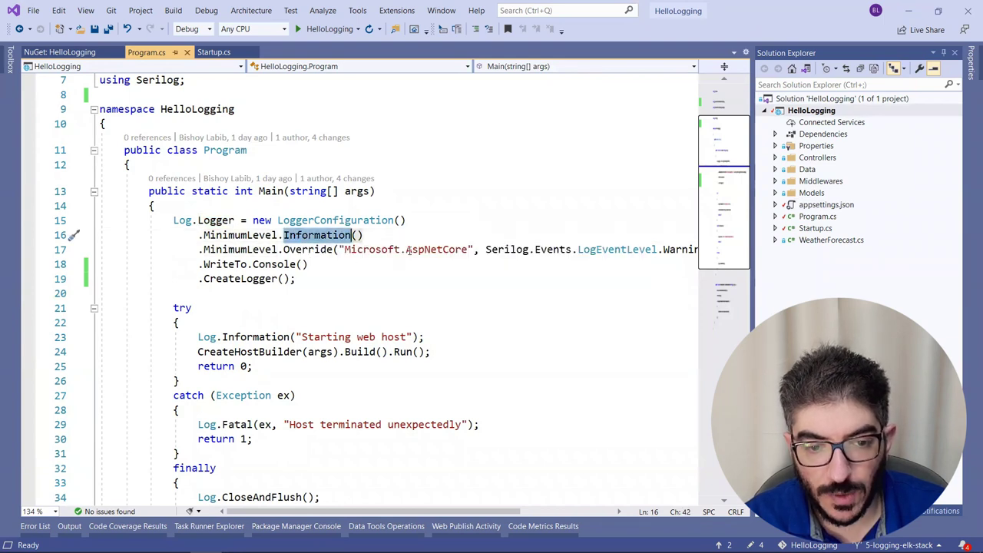
pyautogui.click(407, 249)
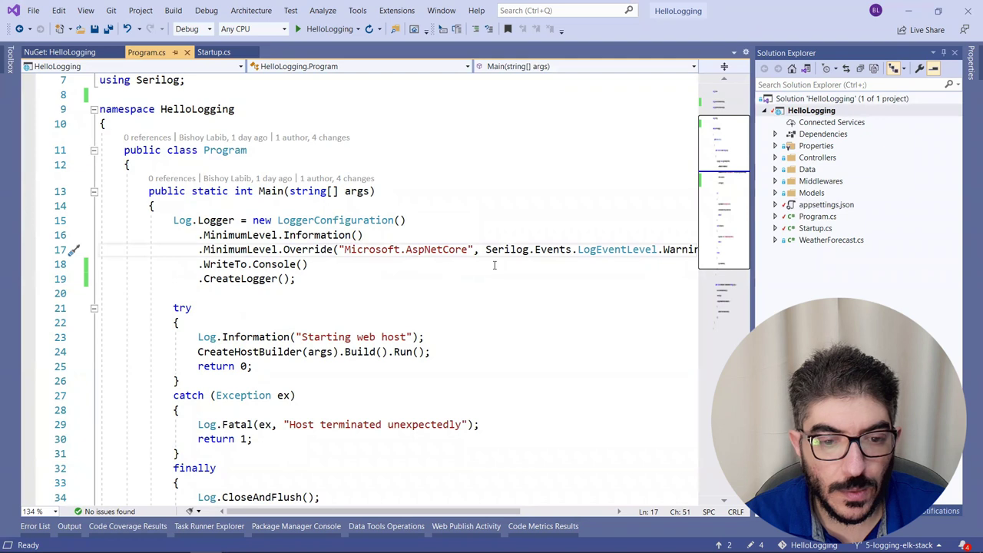
pyautogui.doubleClick(677, 249)
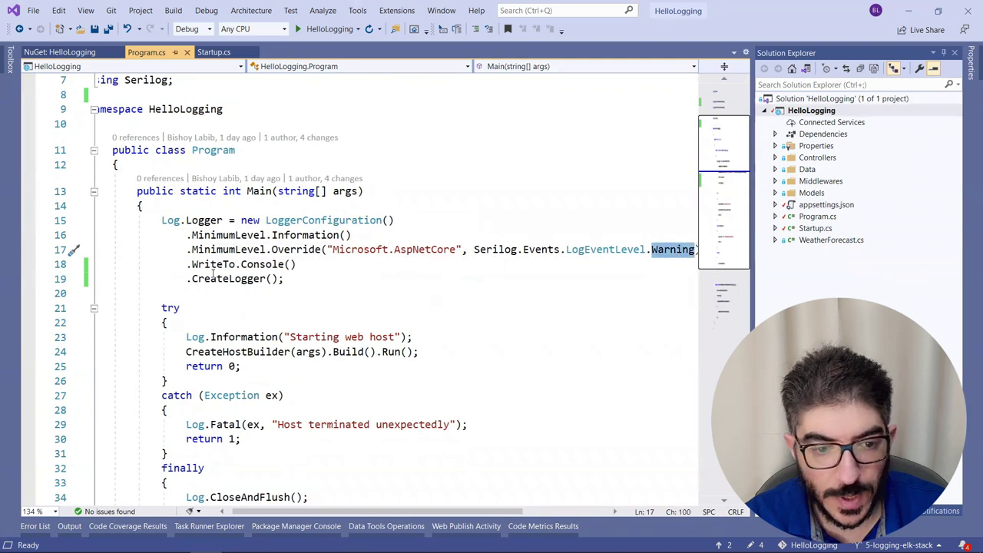
pyautogui.moveTo(186, 265); pyautogui.dragTo(318, 267)
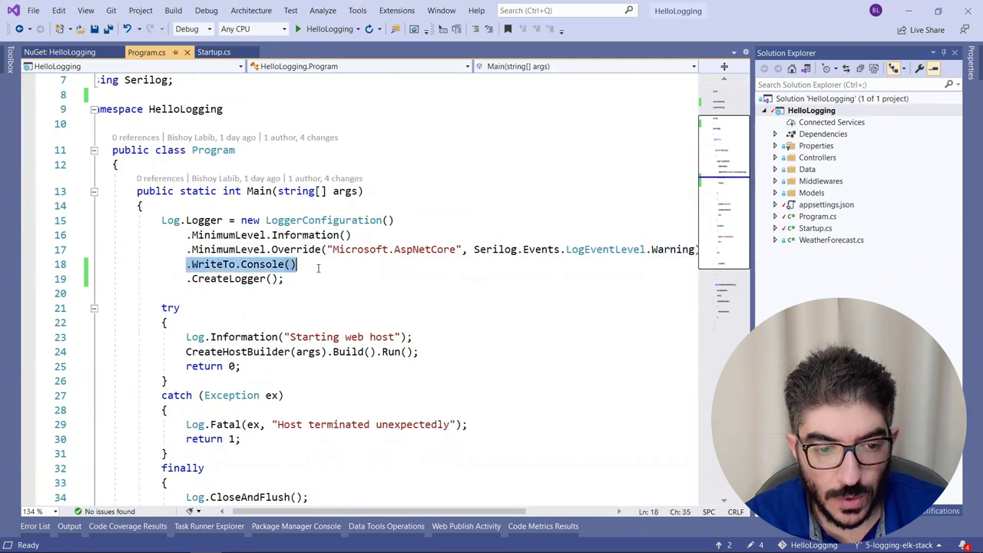
pyautogui.click(334, 269)
pyautogui.press('Return')
pyautogui.write('.WriteTo.Elasticsearch(new ElasticsearchSinkOptions(new Uri("http://localhost:9200")) { AutoRegisterTemplate = true, AutoRegisterTemplateVersion = AutoRegisterTemplateVersion.ESv6 });')
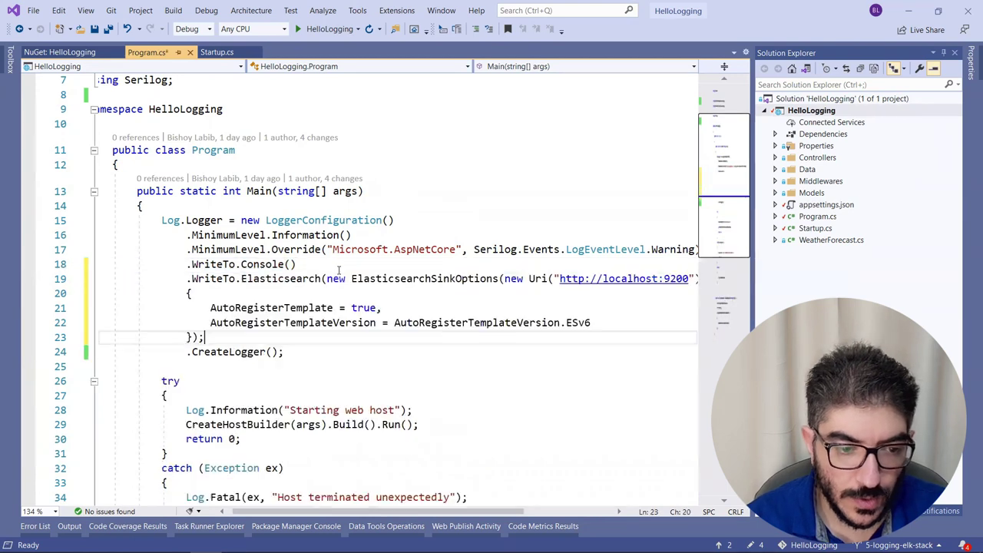
# Step: Import the Serilog.Sinks.Elasticsearch namespace for ElasticsearchSinkOptions and remove the semicolon that ends the Elasticsearch sink block
pyautogui.click(285, 279)
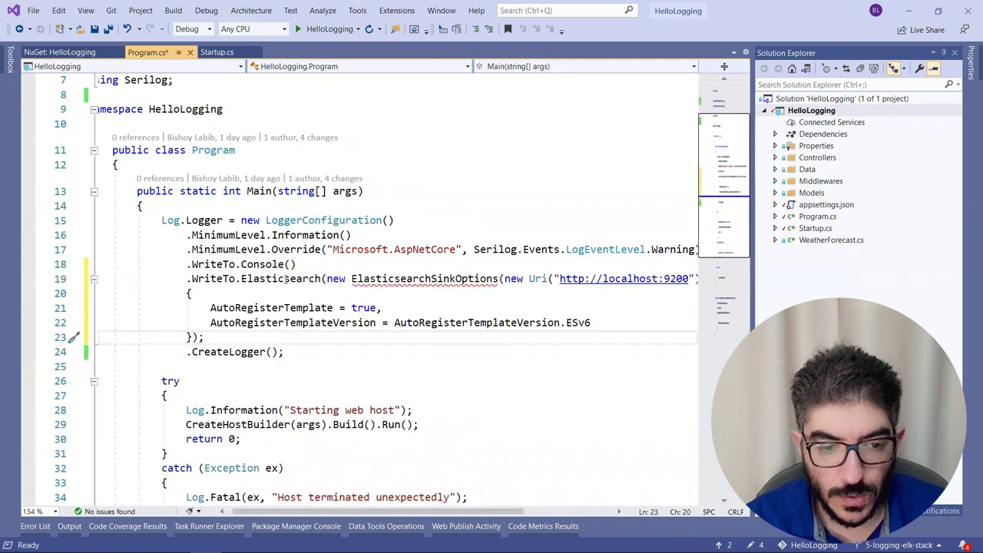
pyautogui.click(427, 278)
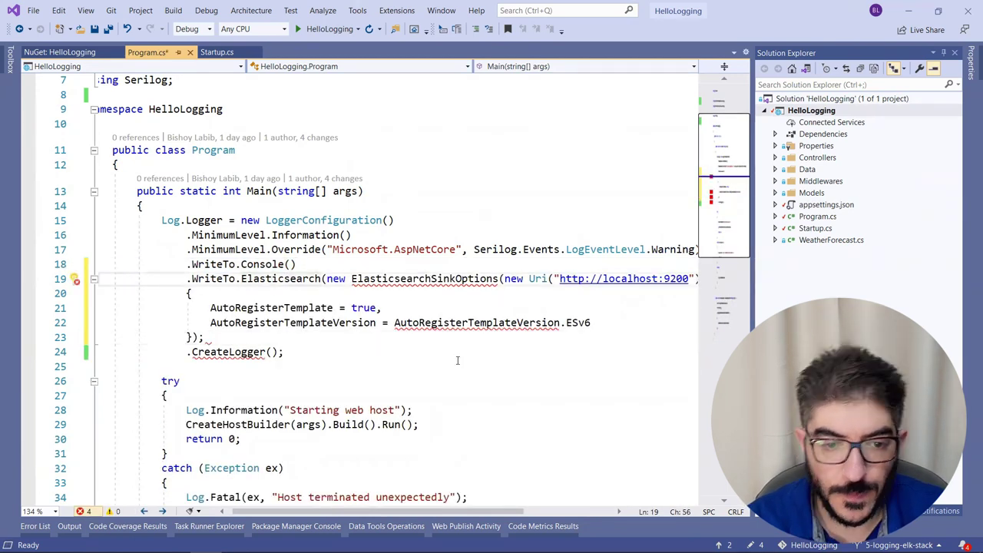
pyautogui.hotkey('ctrl', '.')
pyautogui.press('Return')
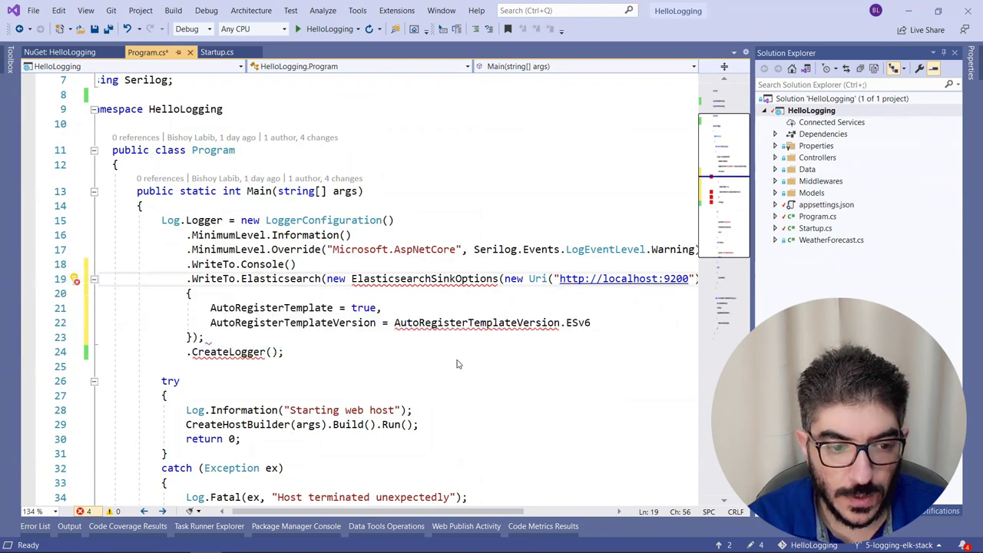
pyautogui.press('Down')
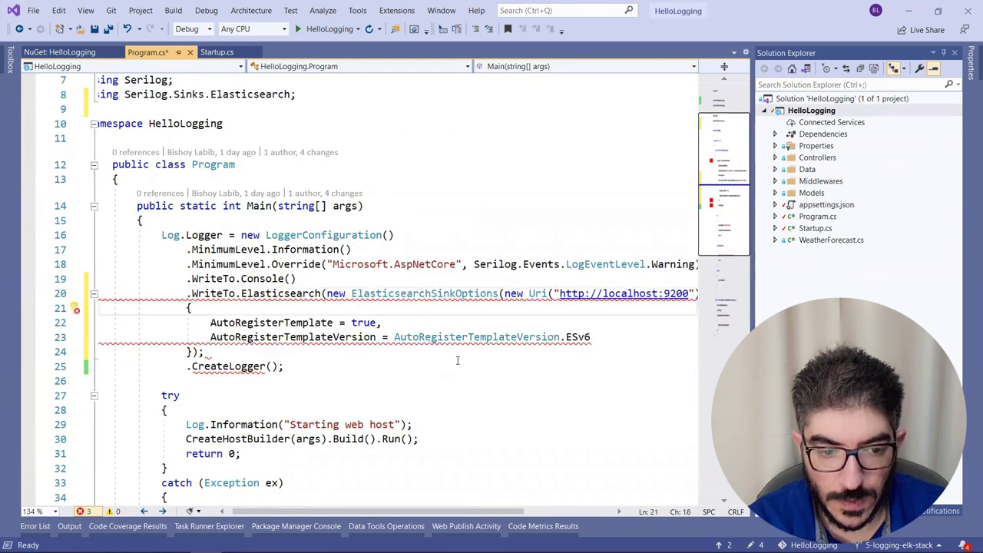
pyautogui.click(457, 360)
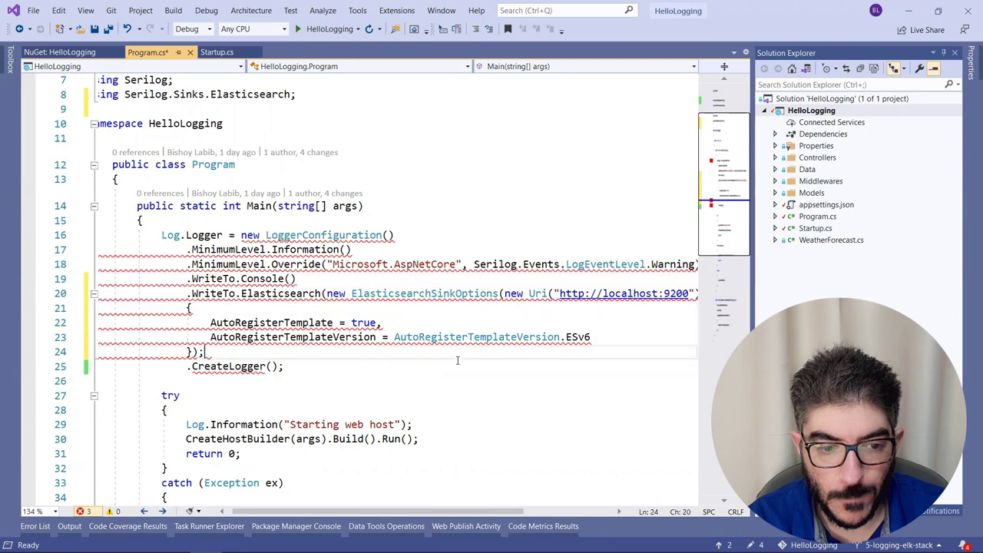
pyautogui.press('BackSpace')
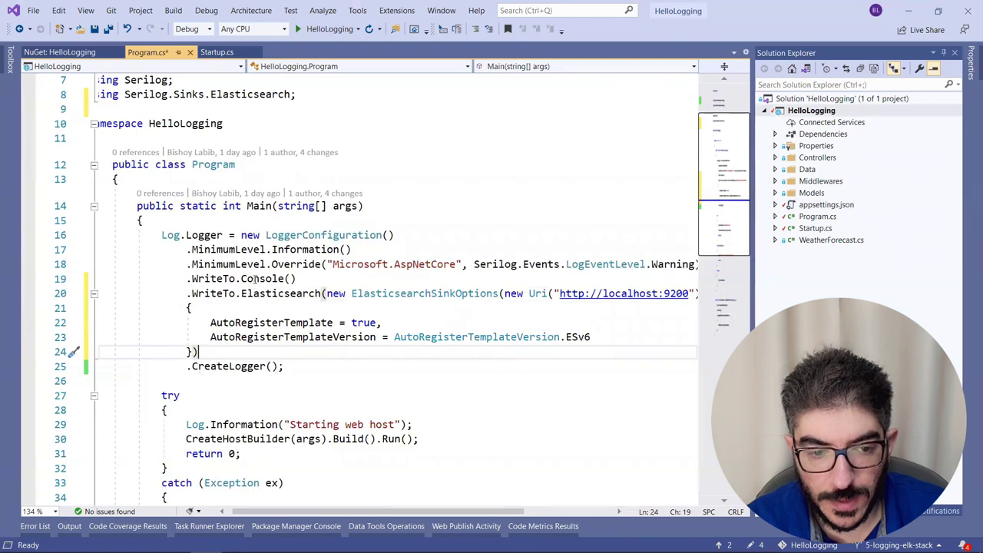
# Step: Check the Elasticsearch sink's options and URI port in the code, and revisit Kibana's log stream page in the browser
pyautogui.click(307, 294)
pyautogui.click(459, 295)
pyautogui.click(555, 294)
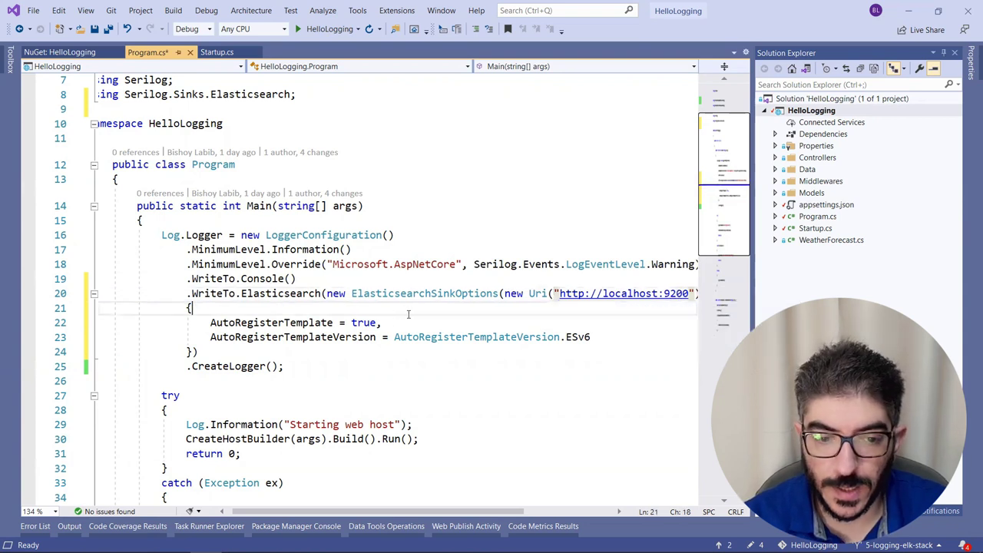
pyautogui.doubleClick(675, 293)
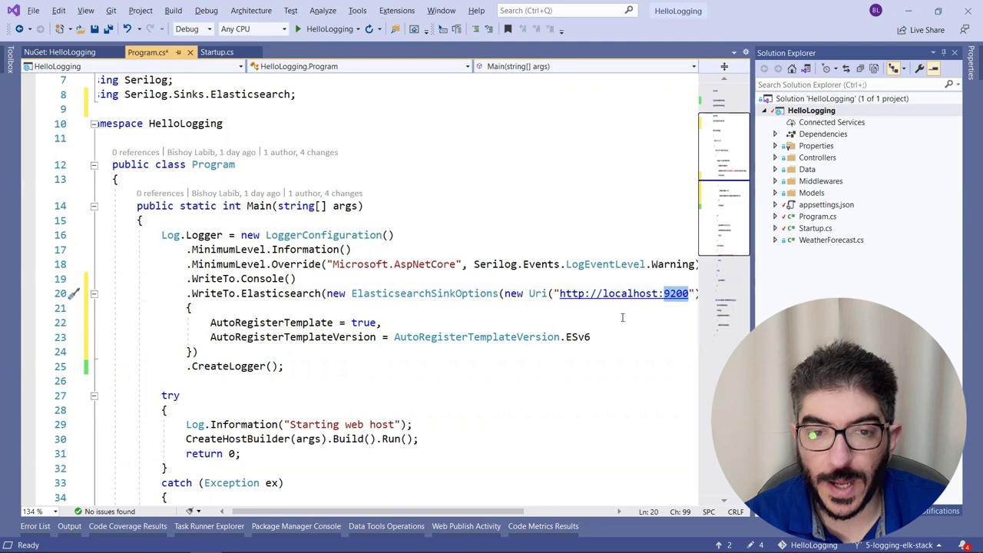
pyautogui.hotkey('alt', 'Tab')
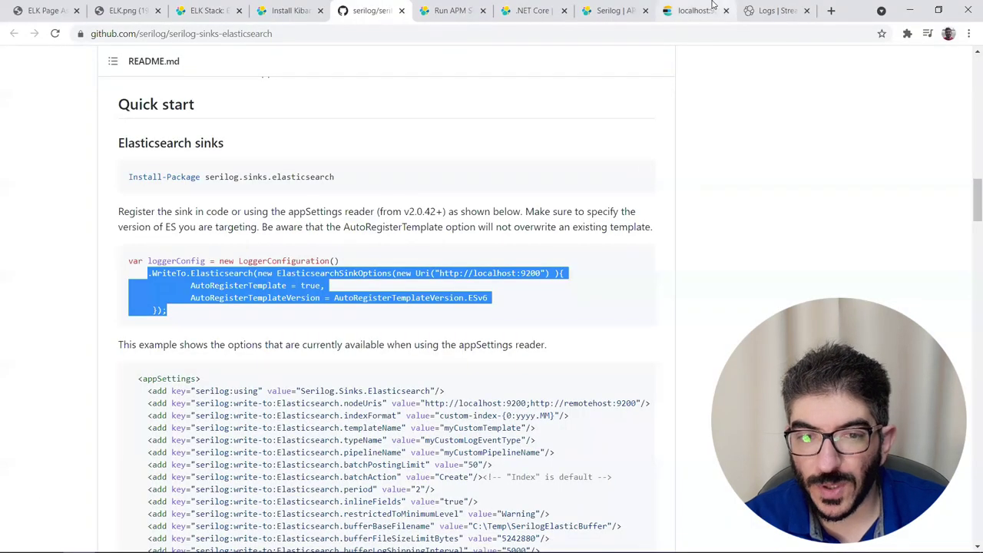
pyautogui.click(774, 10)
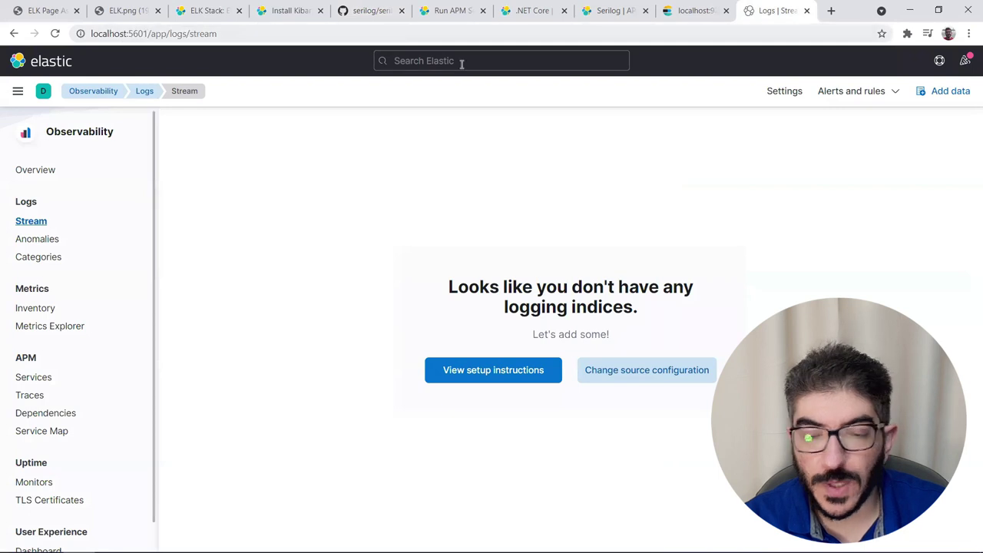
# Step: Check the Elasticsearch page at localhost:9200 against the sink's URI and template options in Program.cs
pyautogui.click(674, 11)
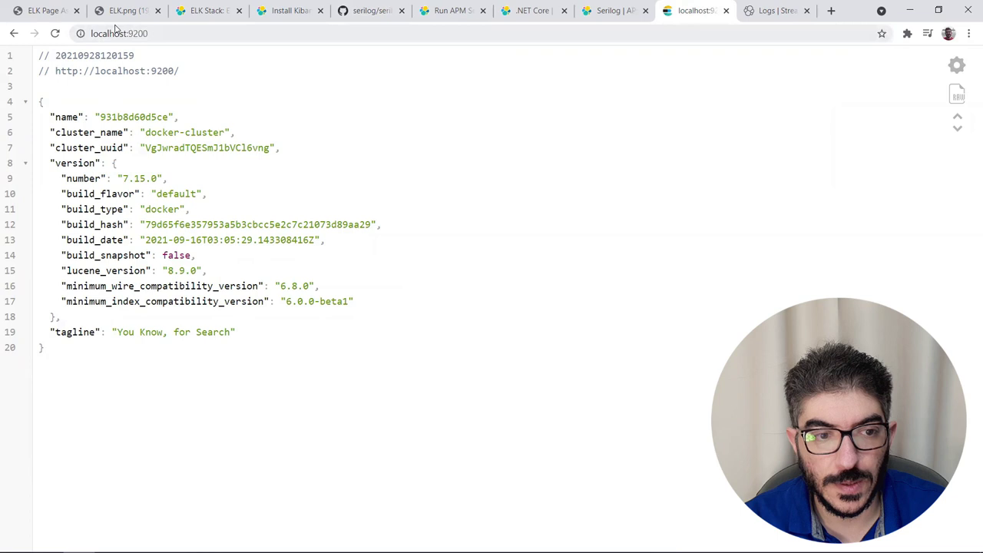
pyautogui.hotkey('alt', 'Tab')
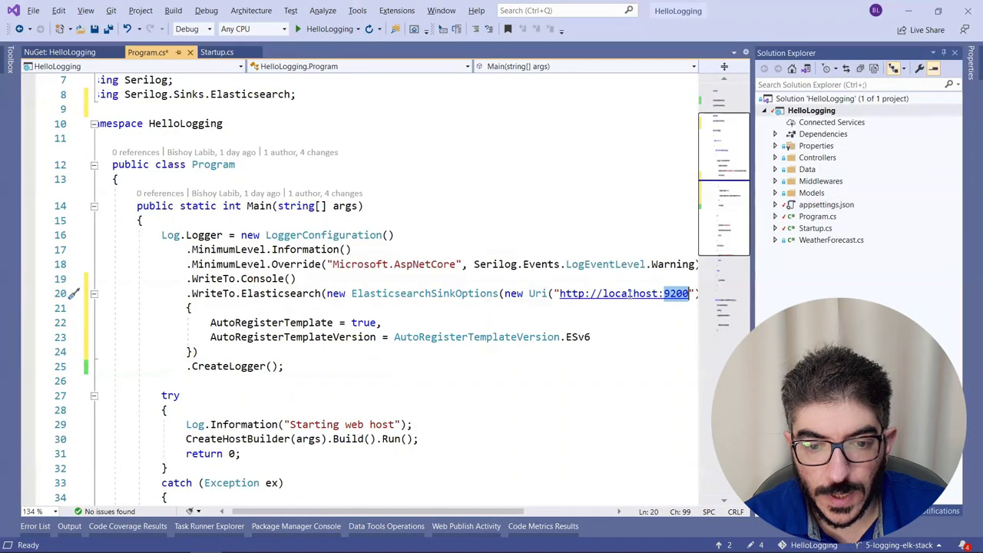
pyautogui.click(628, 293)
pyautogui.moveTo(208, 325); pyautogui.dragTo(599, 345)
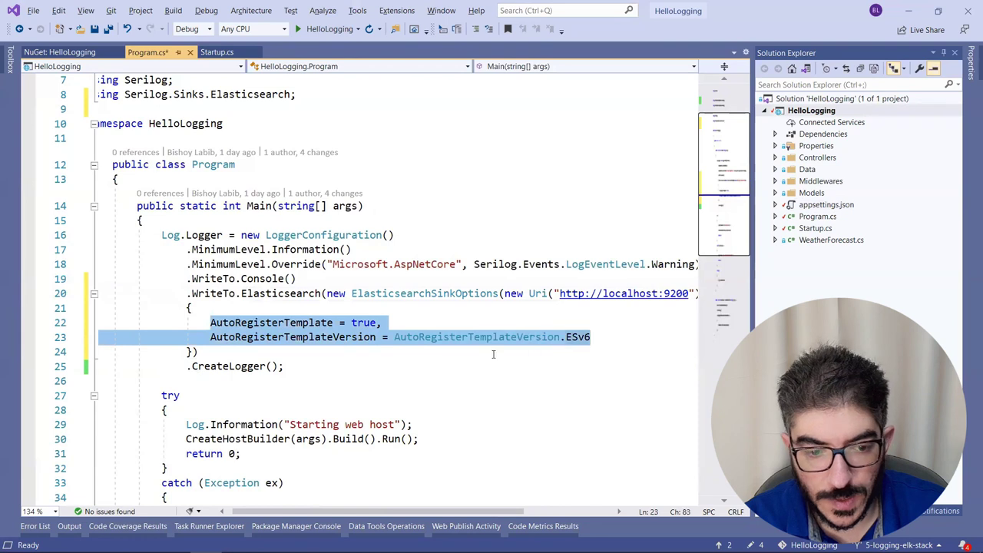
pyautogui.click(493, 354)
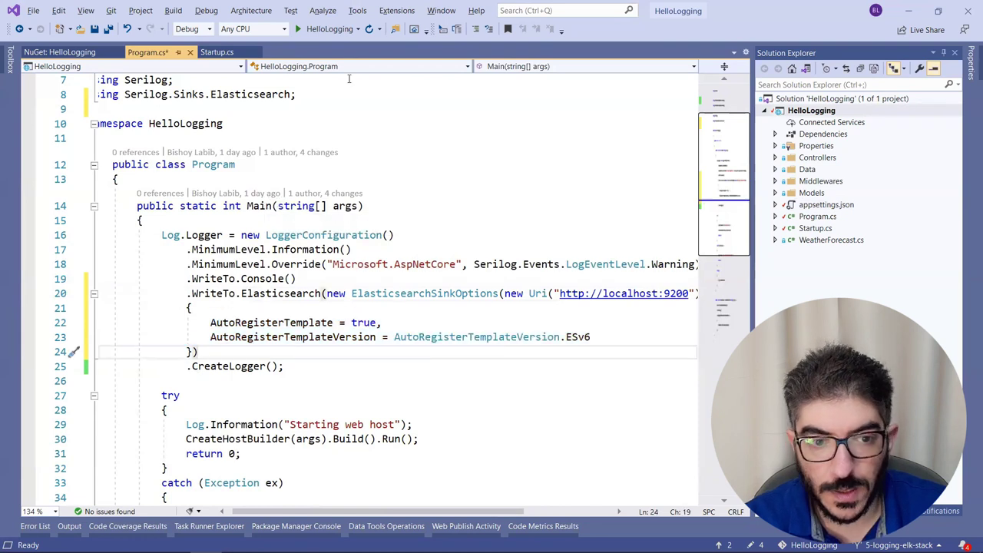
# Step: Run the HelloLogging project and check for its startup logs in the console and on Kibana's log stream page
pyautogui.click(326, 30)
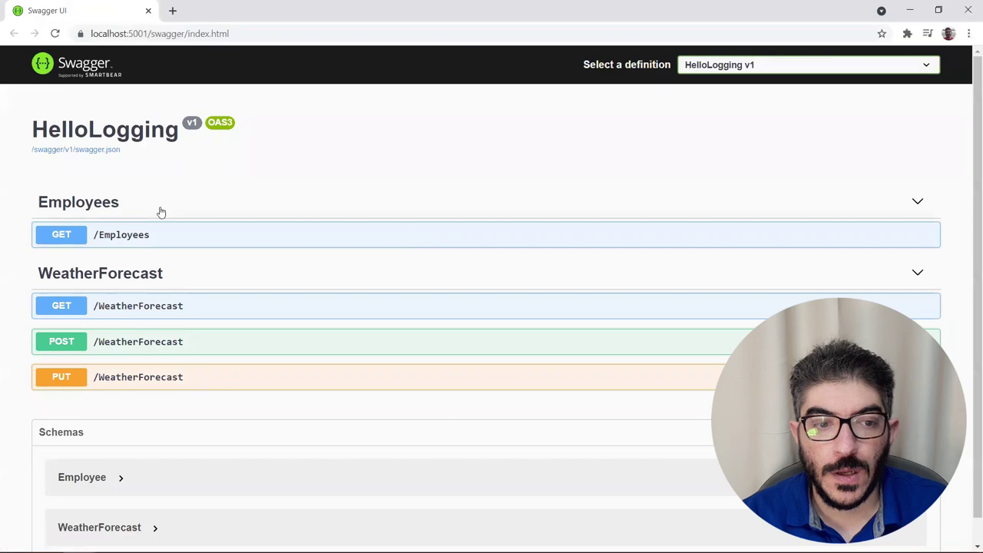
pyautogui.hotkey('alt', 'Tab')
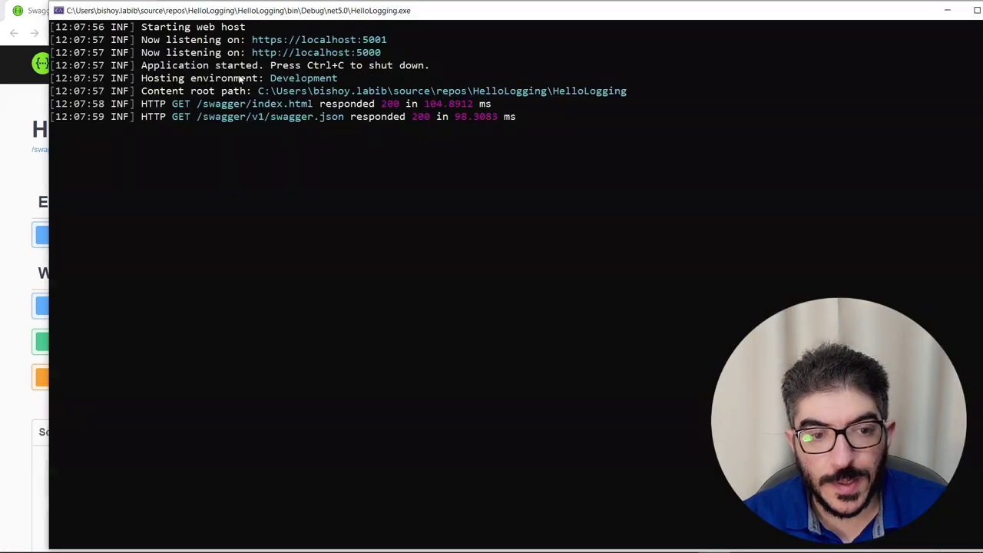
pyautogui.hotkey('alt', 'Tab')
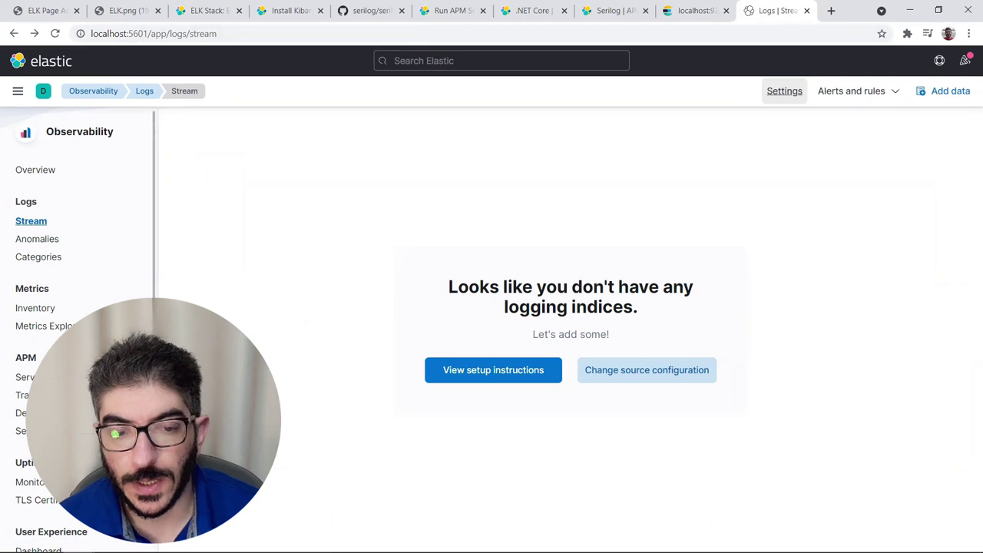
pyautogui.press('F5')
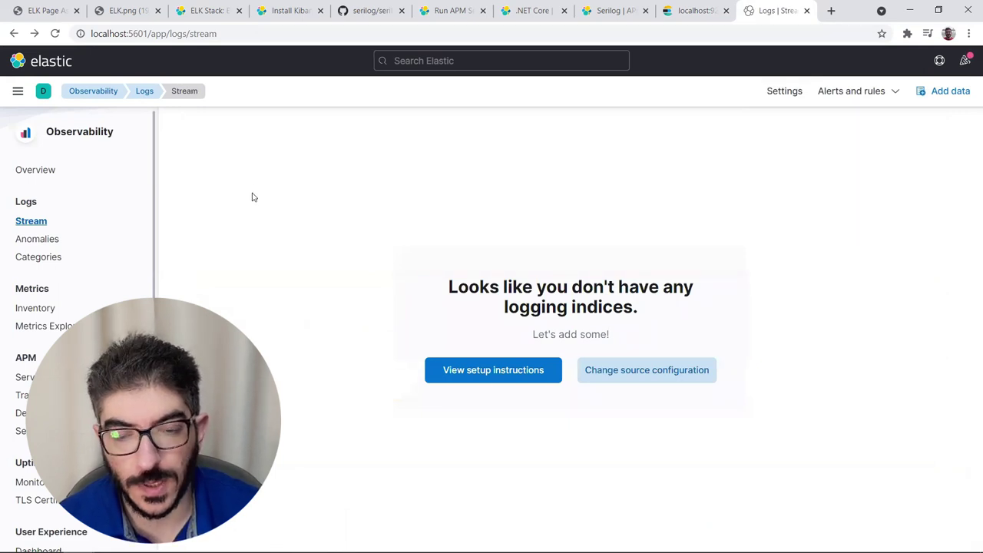
# Step: Add logstash* to the log indices in Kibana's Logs settings, after kibana_sample_data_logs*, and apply the change
pyautogui.click(784, 90)
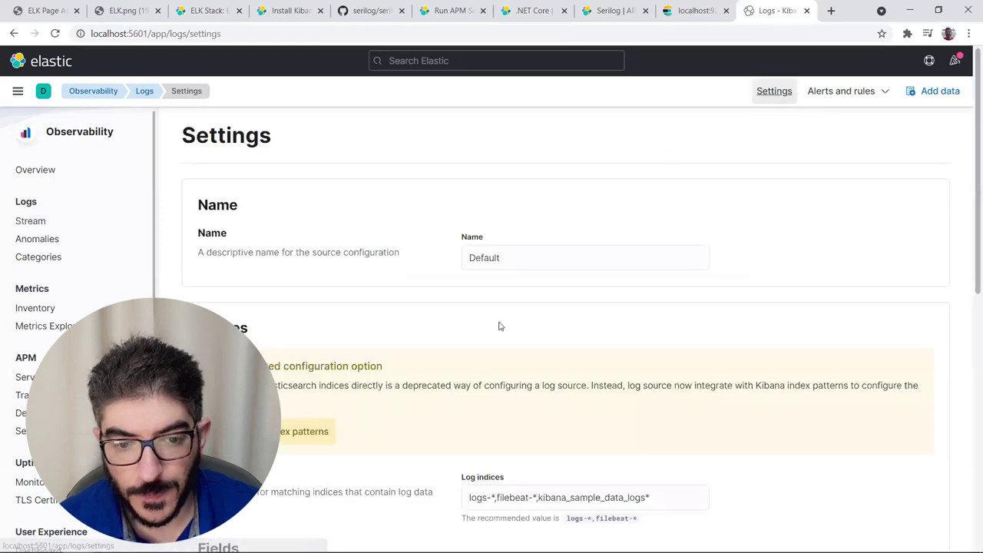
pyautogui.scroll(-2, 499, 326)
pyautogui.scroll(-1, 499, 327)
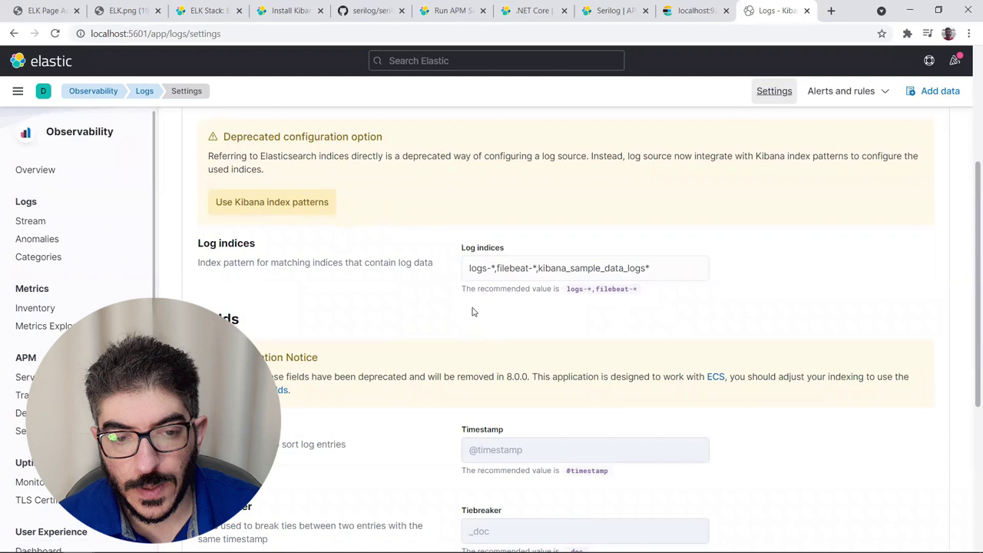
pyautogui.scroll(1, 472, 309)
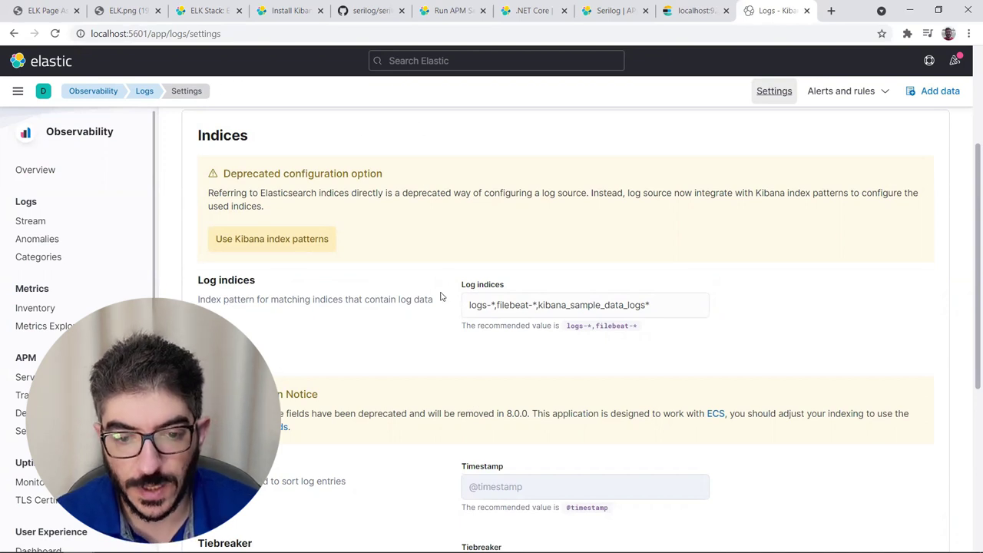
pyautogui.click(667, 304)
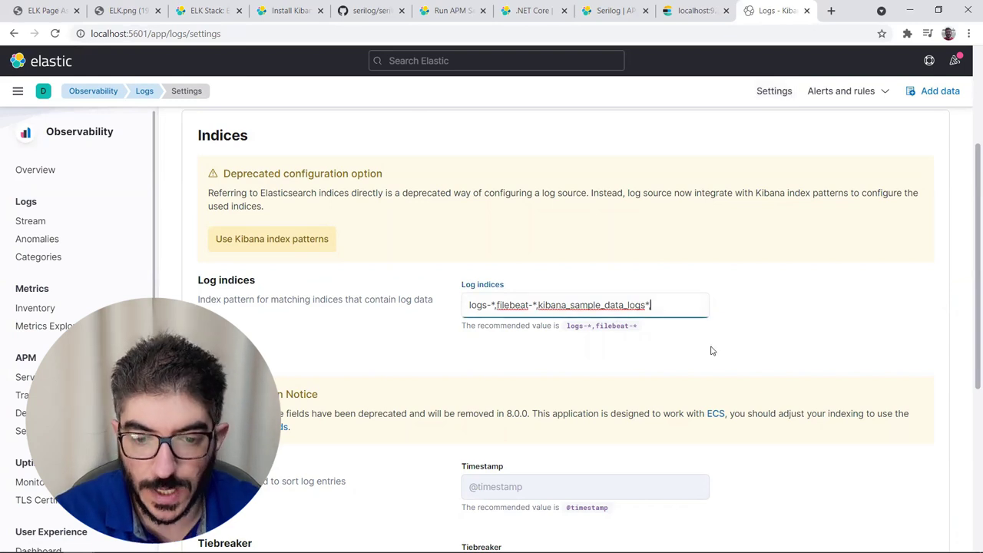
pyautogui.write(',logstash*')
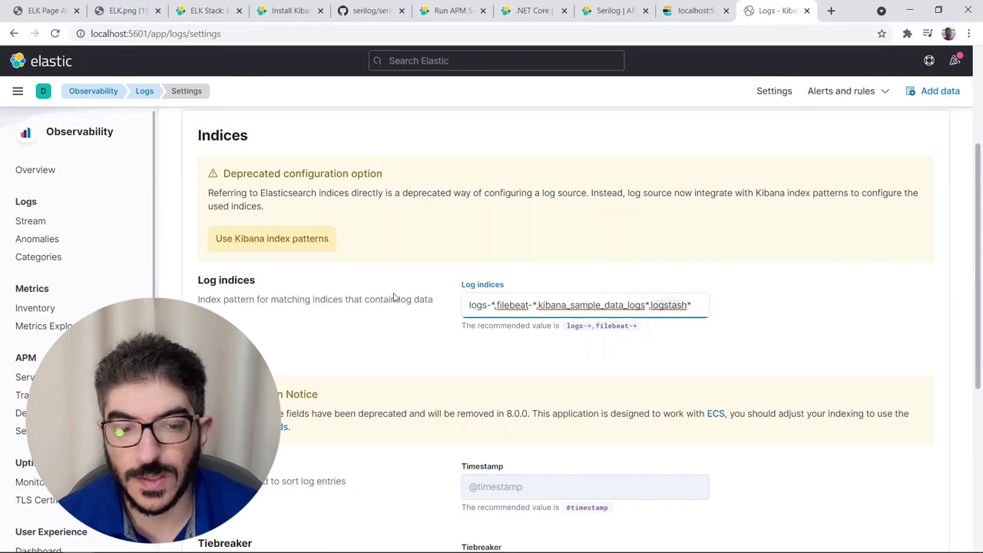
pyautogui.scroll(-5, 395, 296)
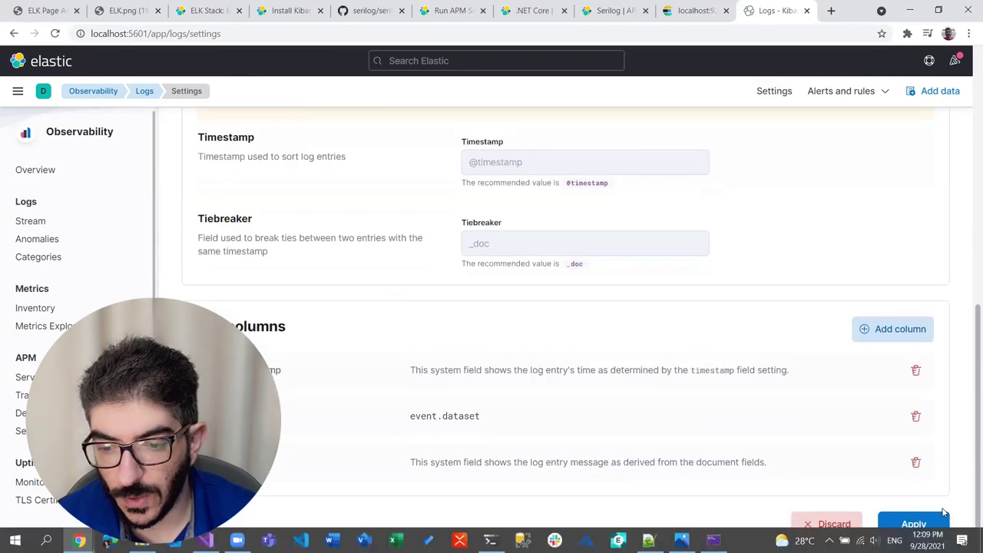
pyautogui.click(910, 523)
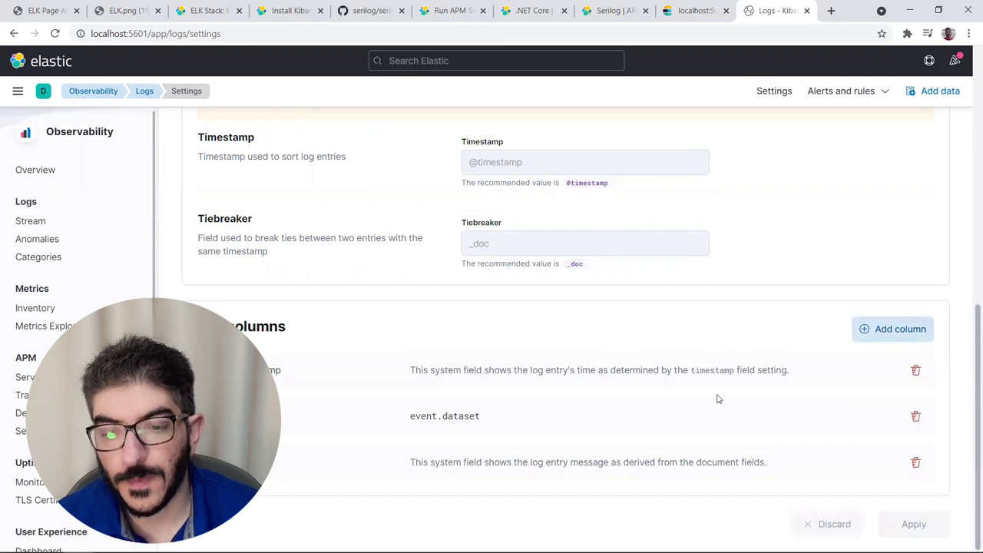
# Step: View the log stream in Kibana and compare its entries with the HelloLogging console output
pyautogui.click(29, 222)
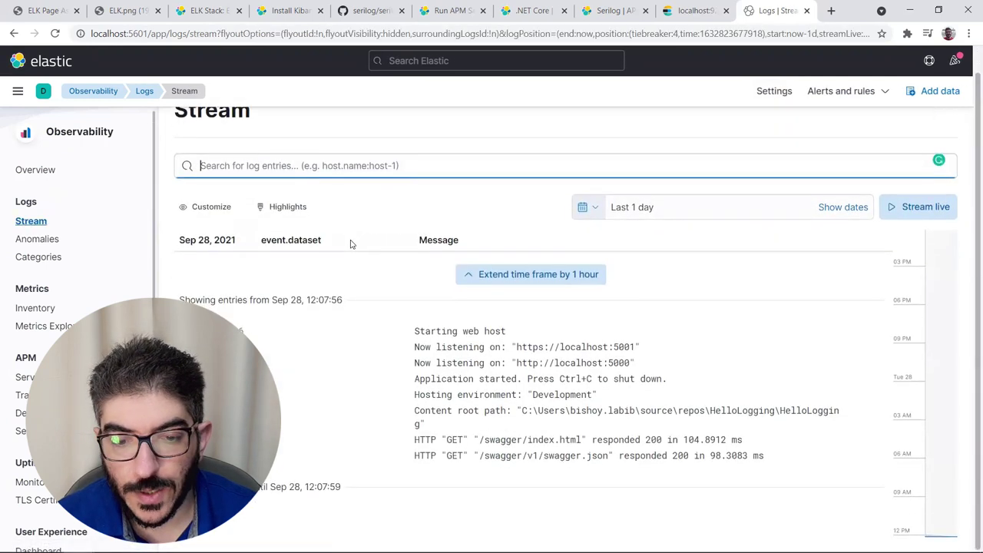
pyautogui.scroll(1, 234, 162)
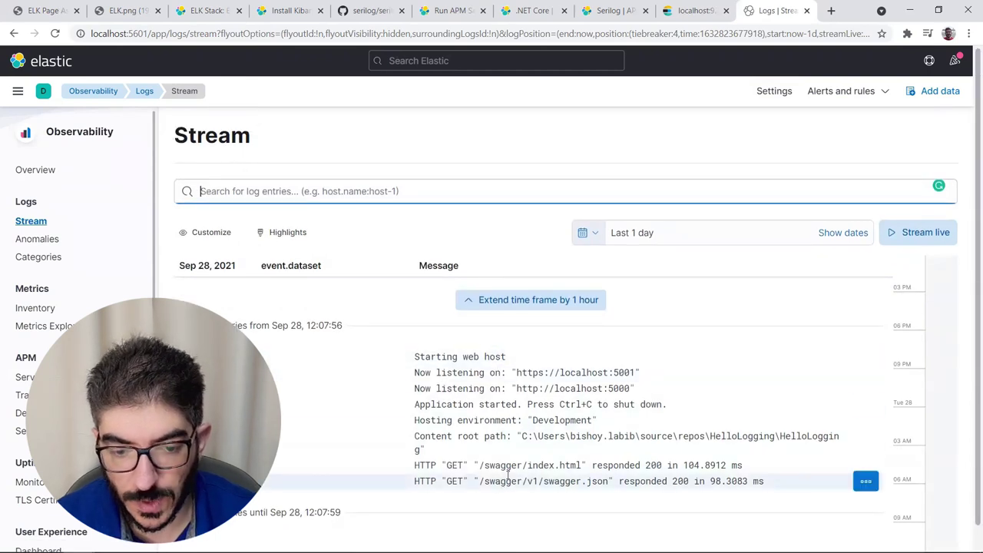
pyautogui.hotkey('alt', 'Tab')
pyautogui.press('Tab')
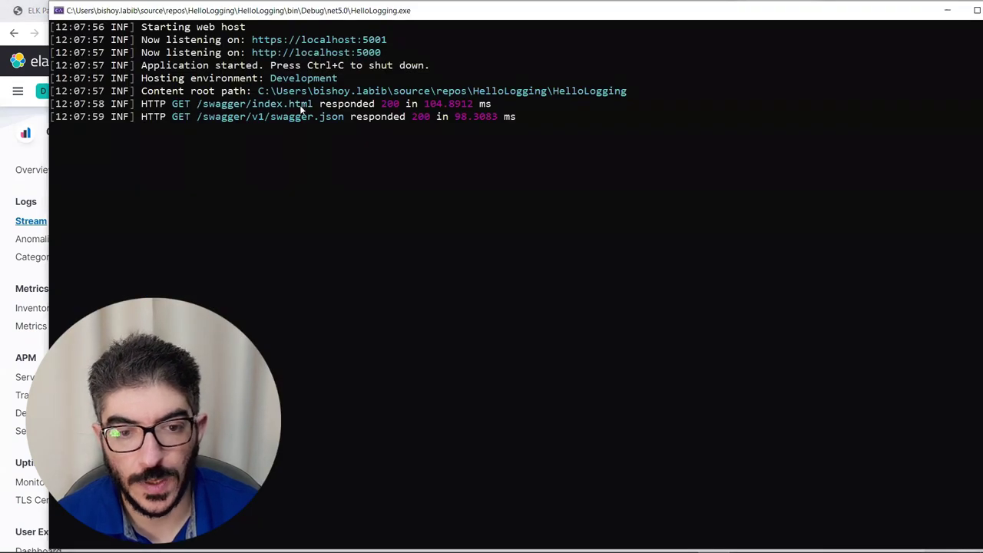
pyautogui.hotkey('alt', 'Tab')
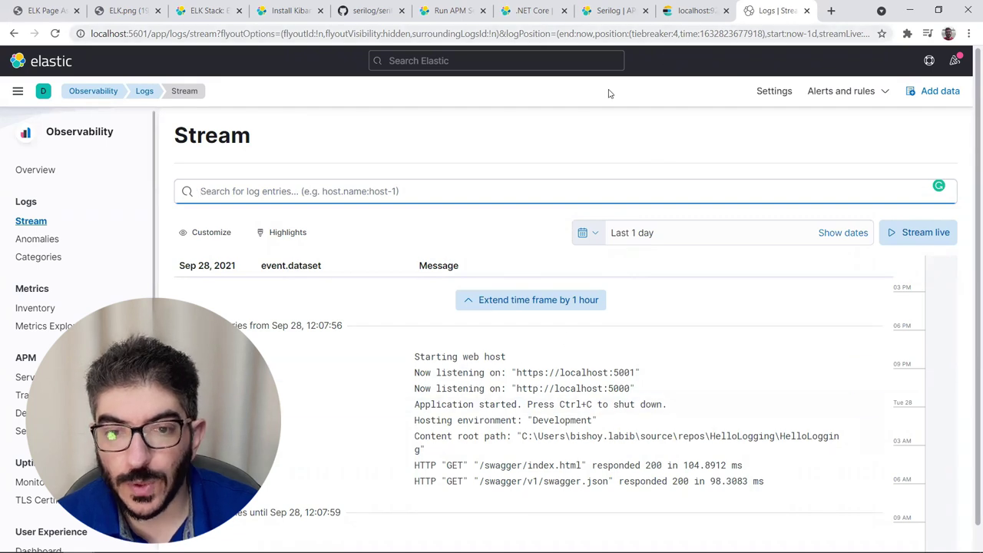
# Step: Switch to the HelloLogging Swagger page, execute the GET /Employees request and view its response
pyautogui.hotkey('alt', 'Tab')
pyautogui.press('Tab')
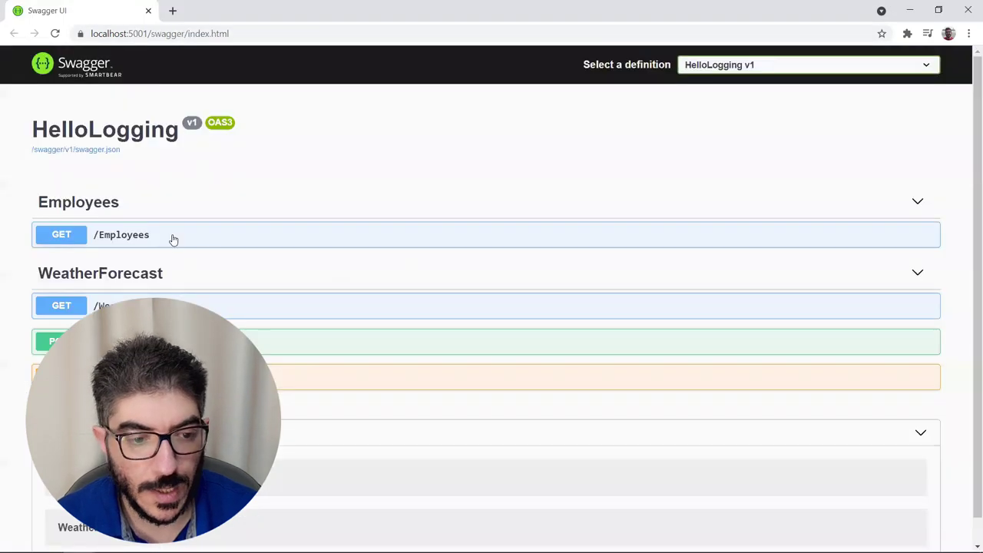
pyautogui.click(184, 228)
pyautogui.click(892, 265)
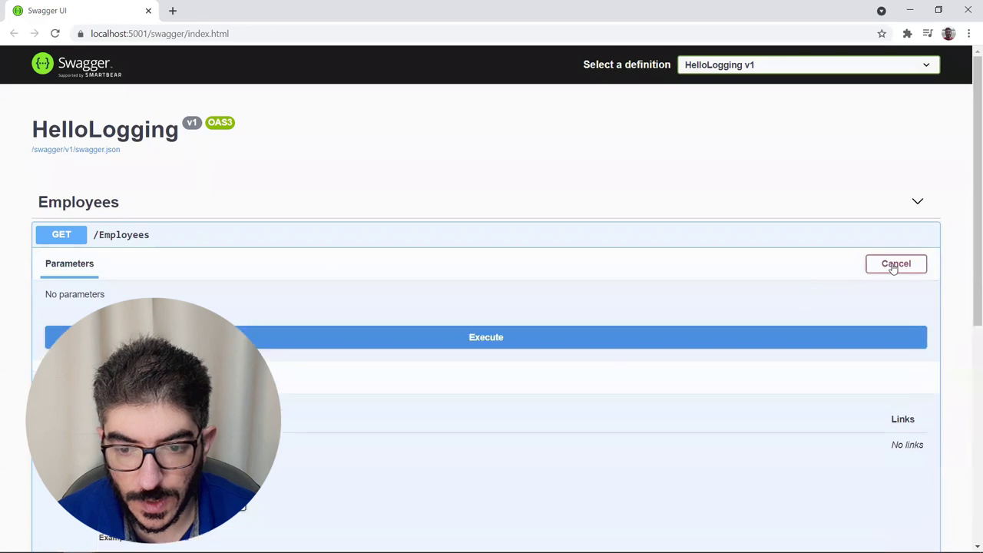
pyautogui.click(475, 336)
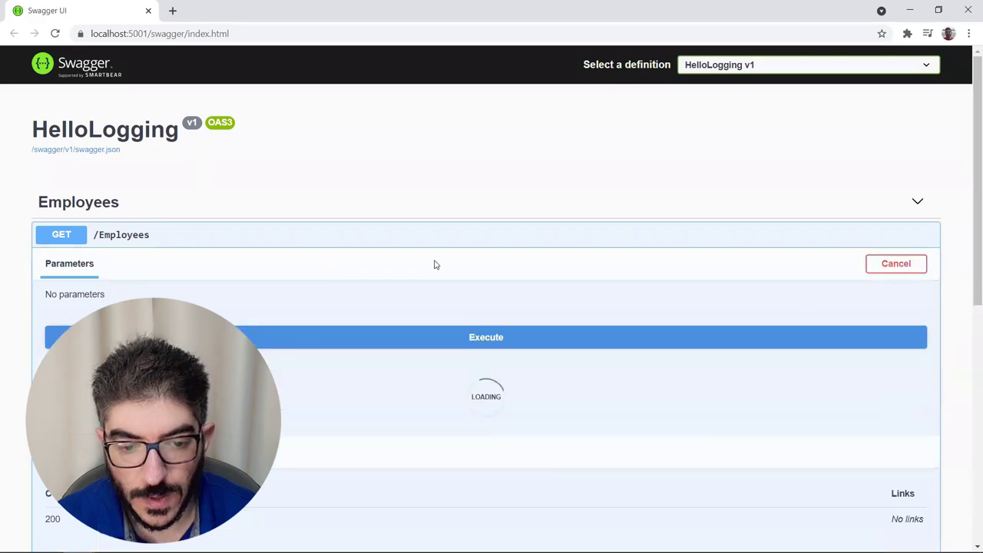
pyautogui.scroll(-4, 433, 265)
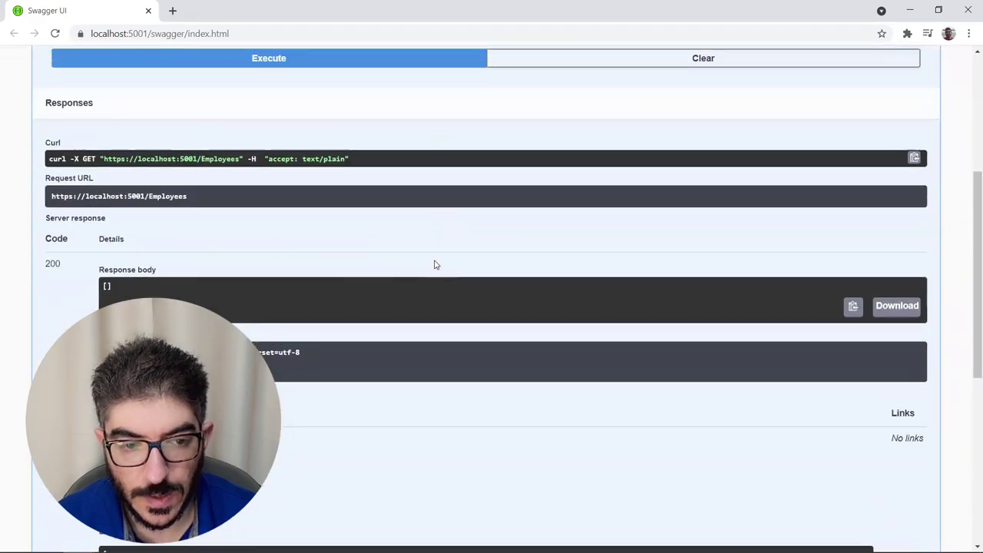
pyautogui.scroll(2, 434, 265)
# Step: Execute the GET /WeatherForecast request in Swagger
pyautogui.click(318, 192)
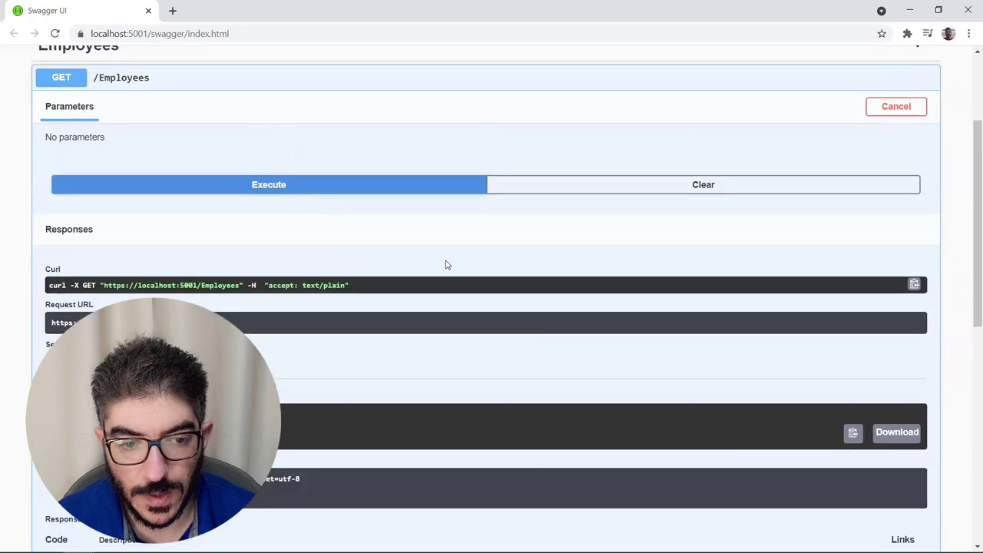
pyautogui.scroll(-8, 446, 264)
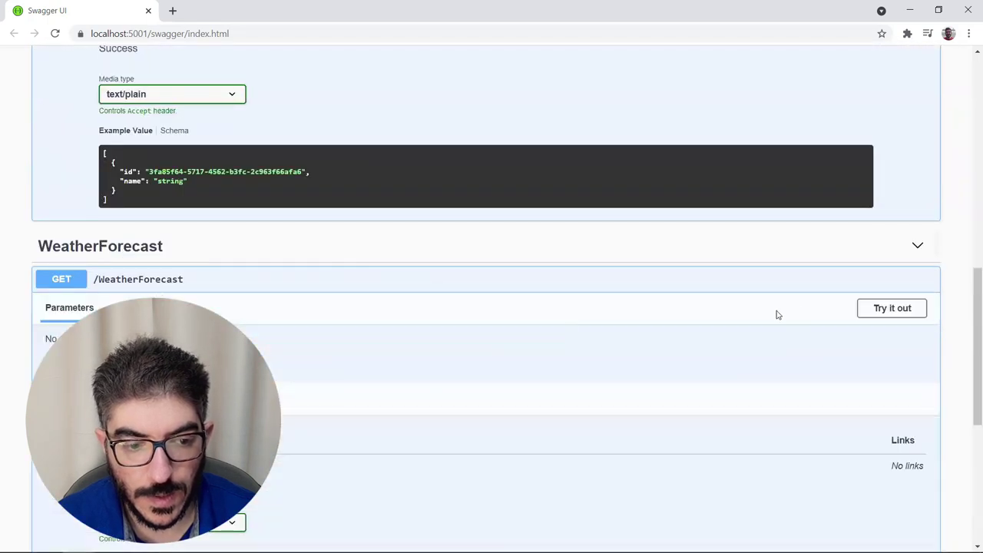
pyautogui.click(892, 308)
pyautogui.click(546, 392)
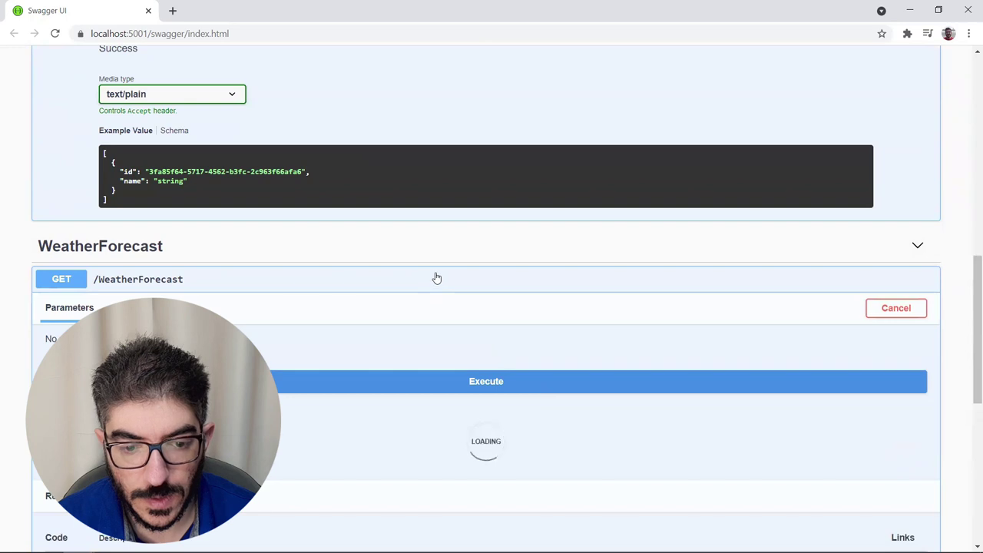
pyautogui.scroll(-3, 437, 272)
# Step: Execute the POST /WeatherForecast request with its default JSON body and view the response
pyautogui.scroll(-10, 439, 269)
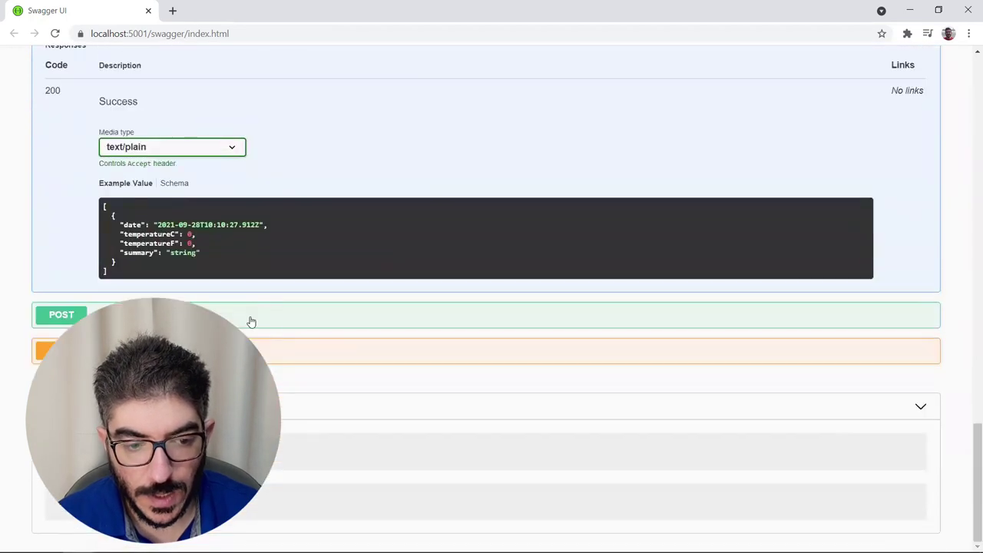
pyautogui.click(251, 321)
pyautogui.click(892, 345)
pyautogui.scroll(-4, 361, 395)
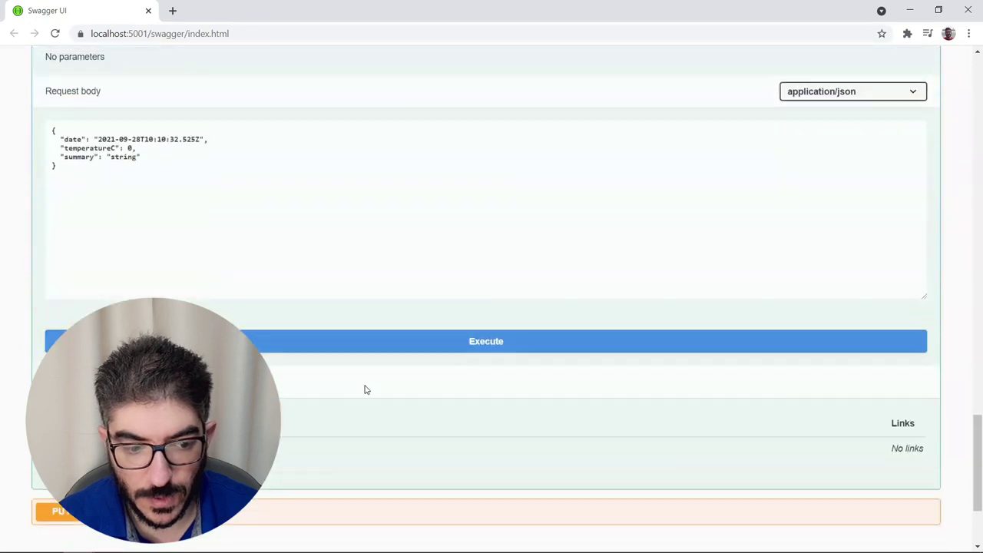
pyautogui.click(468, 336)
pyautogui.scroll(-2, 470, 340)
pyautogui.scroll(-4, 474, 341)
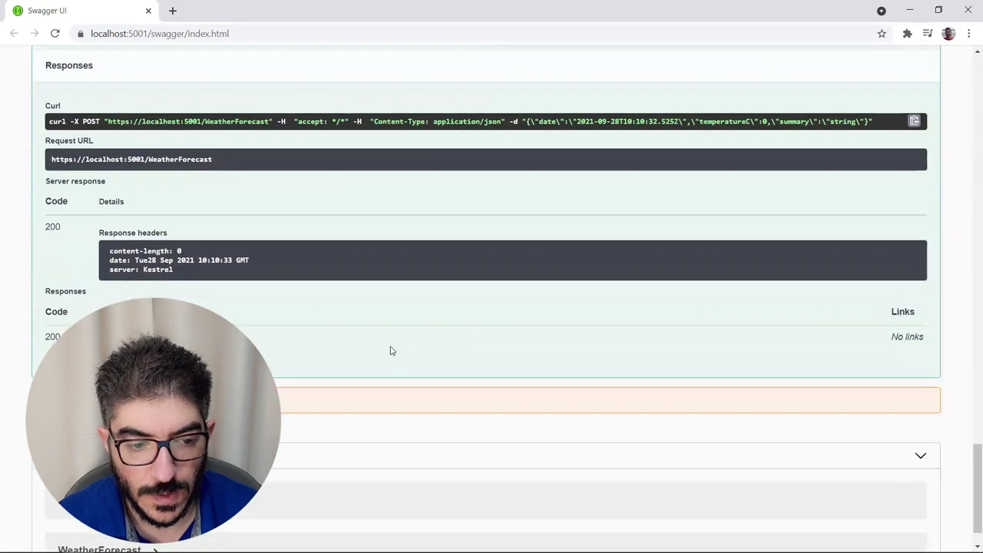
# Step: Execute the PUT /WeatherForecast request with number 1, continue past the exception in the debugger and return to Swagger
pyautogui.click(845, 352)
pyautogui.click(883, 377)
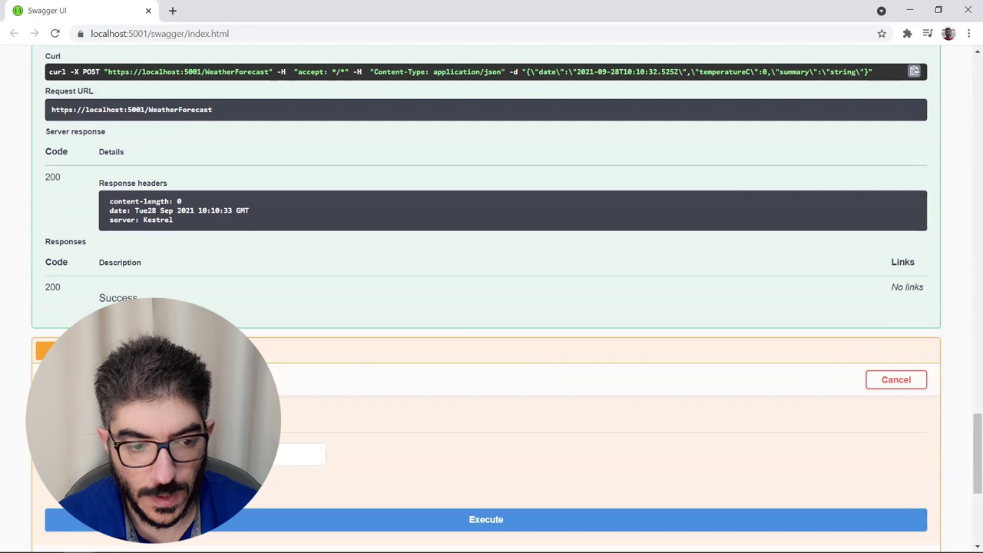
pyautogui.click(307, 455)
pyautogui.write('1')
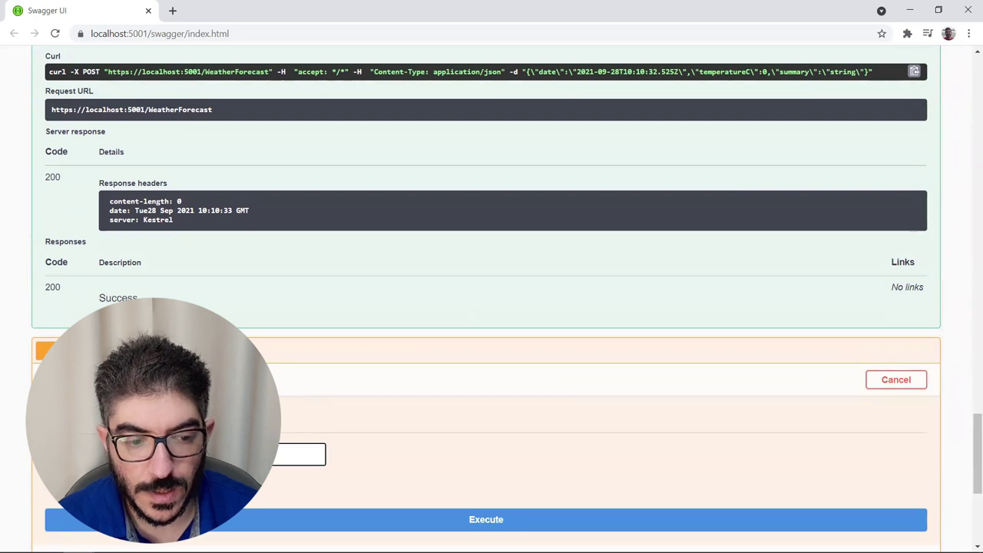
pyautogui.scroll(-3, 388, 312)
pyautogui.click(423, 292)
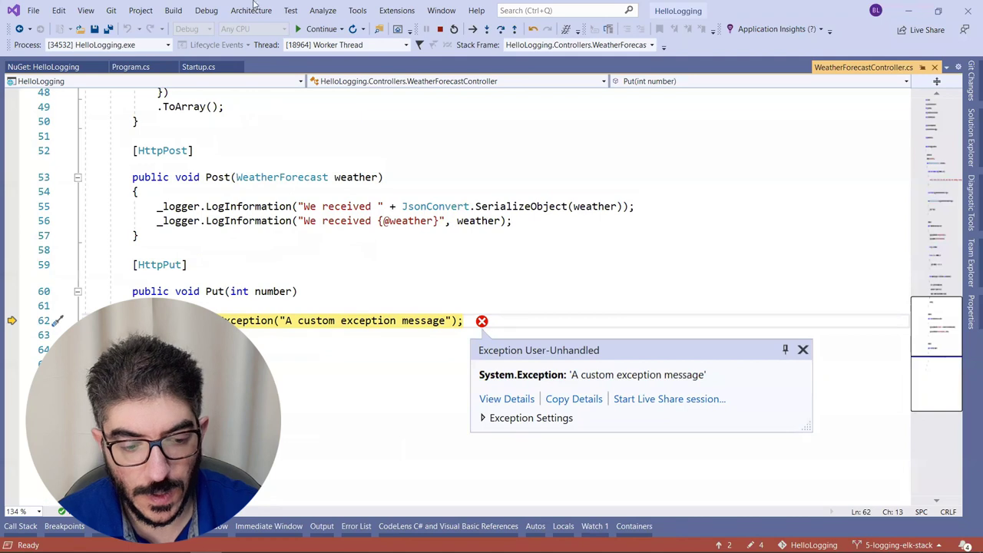
pyautogui.click(321, 29)
pyautogui.hotkey('alt', 'Tab')
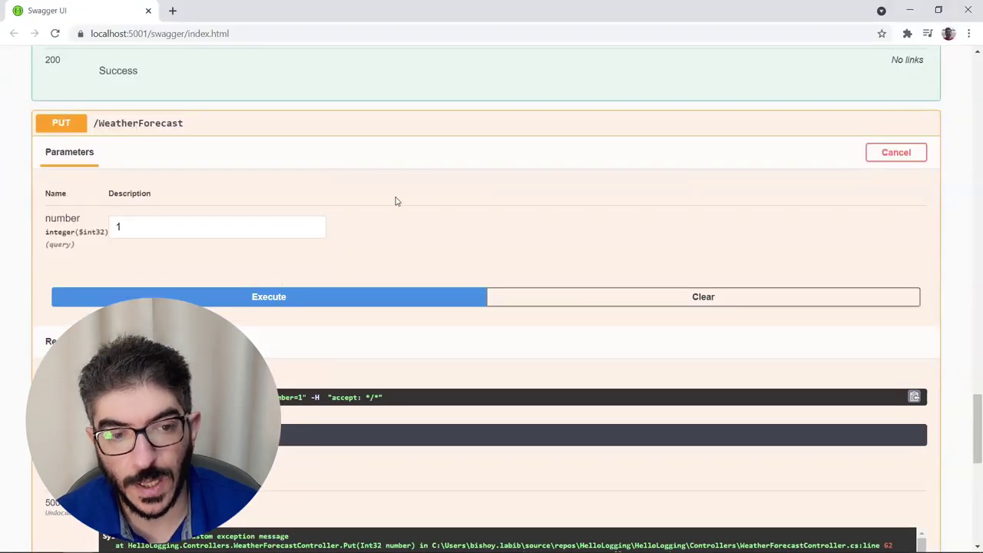
# Step: Switch to Kibana's log stream and start streaming new log entries live
pyautogui.hotkey('alt', 'Tab')
pyautogui.hotkey('alt', 'Tab')
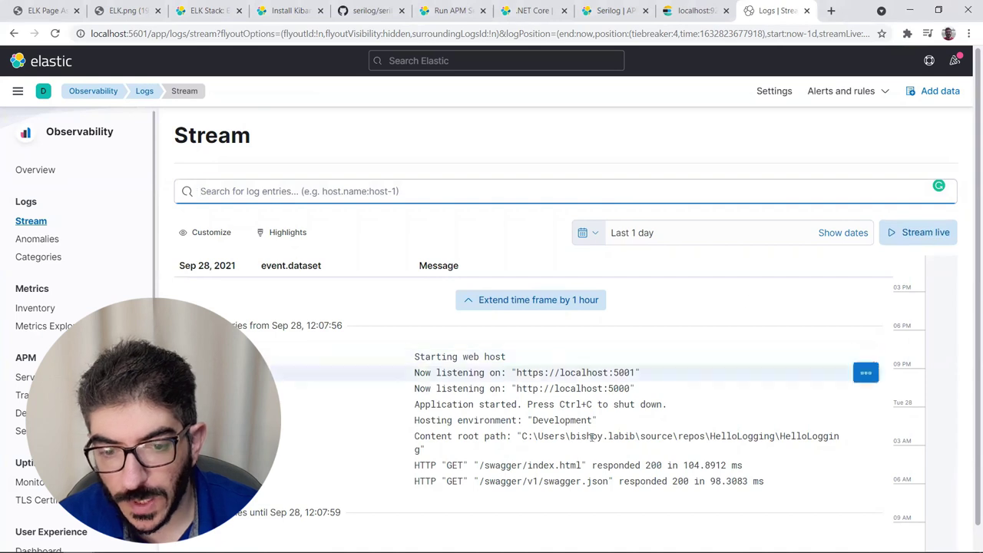
pyautogui.click(922, 232)
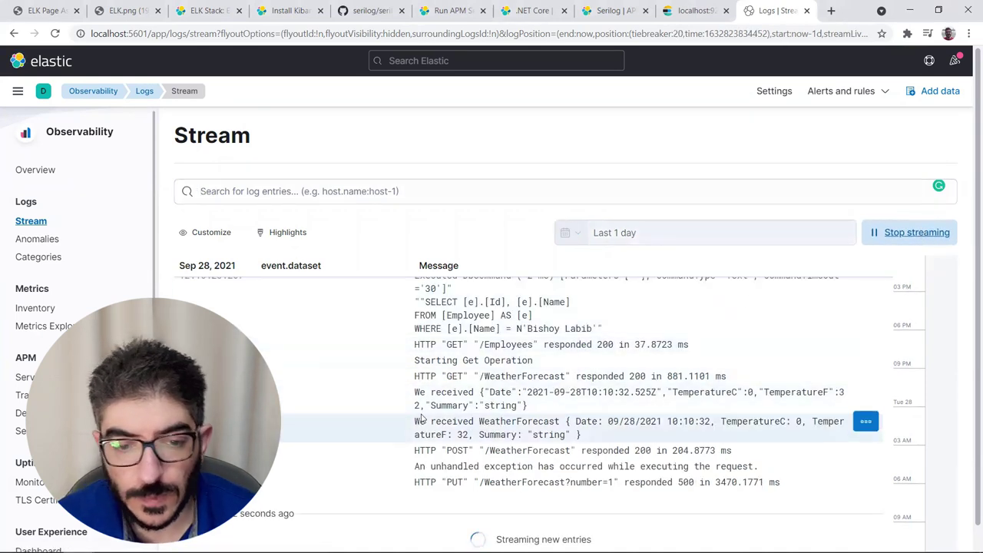
# Step: Review the streamed log entries and open the details of the 2 ms Executed DbCommand entry
pyautogui.scroll(5, 434, 406)
pyautogui.scroll(3, 434, 407)
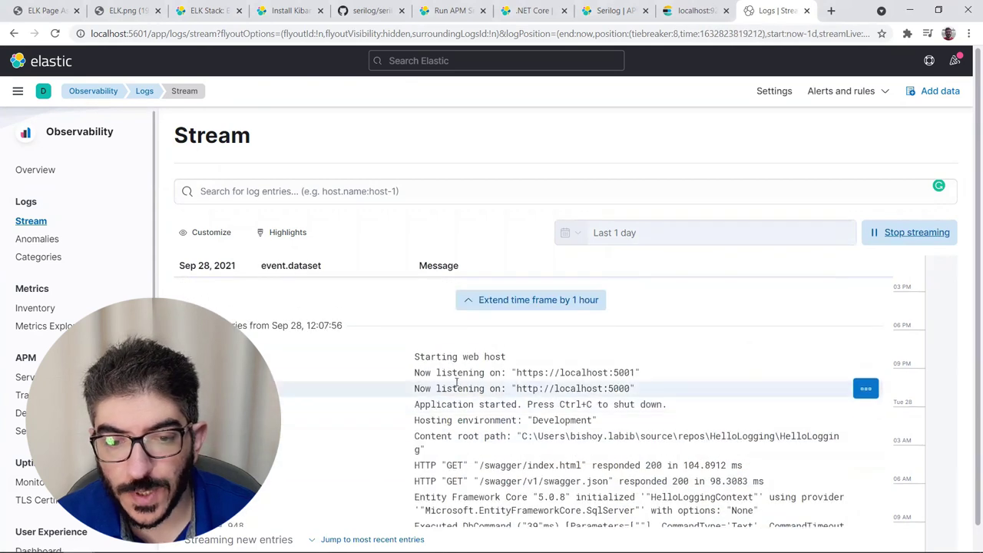
pyautogui.scroll(-5, 492, 440)
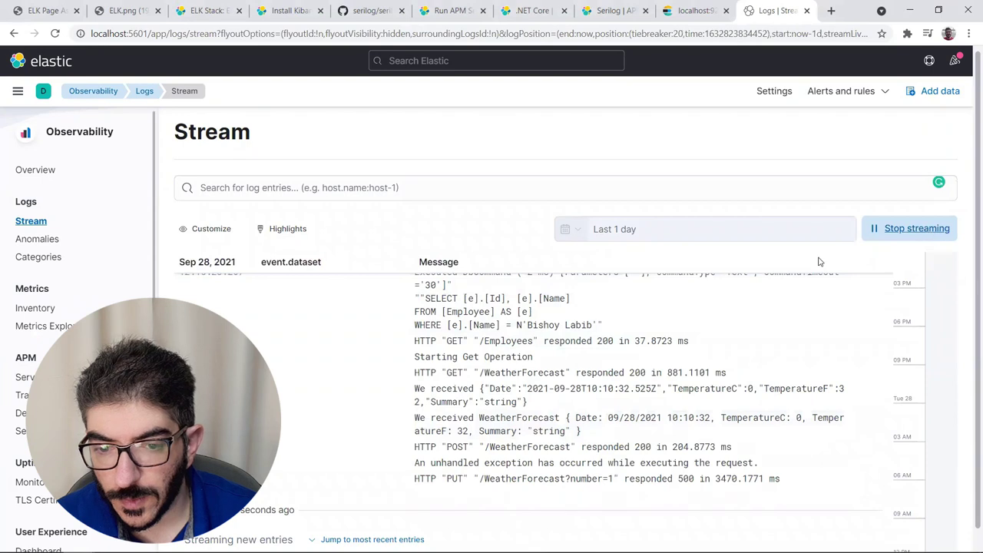
pyautogui.scroll(2, 330, 360)
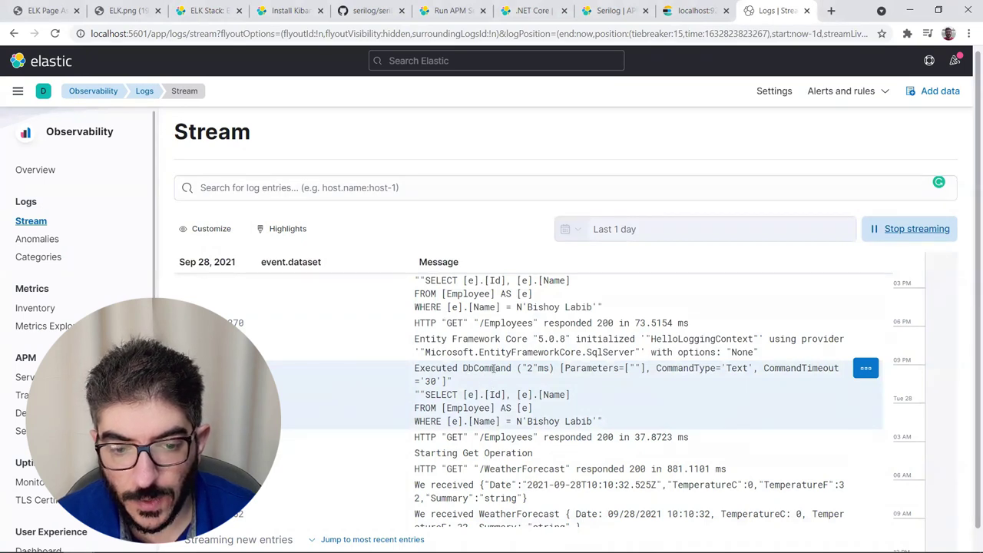
pyautogui.click(865, 369)
pyautogui.click(866, 401)
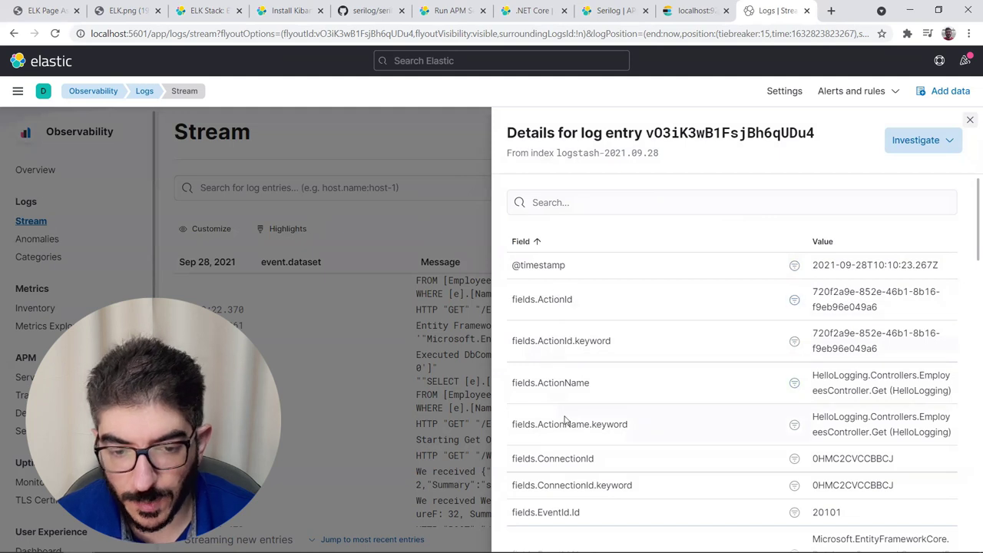
# Step: Examine the DbCommand entry's fields, including commandText, elapsed, level, message and messageTemplate, and close the details
pyautogui.scroll(-3, 567, 424)
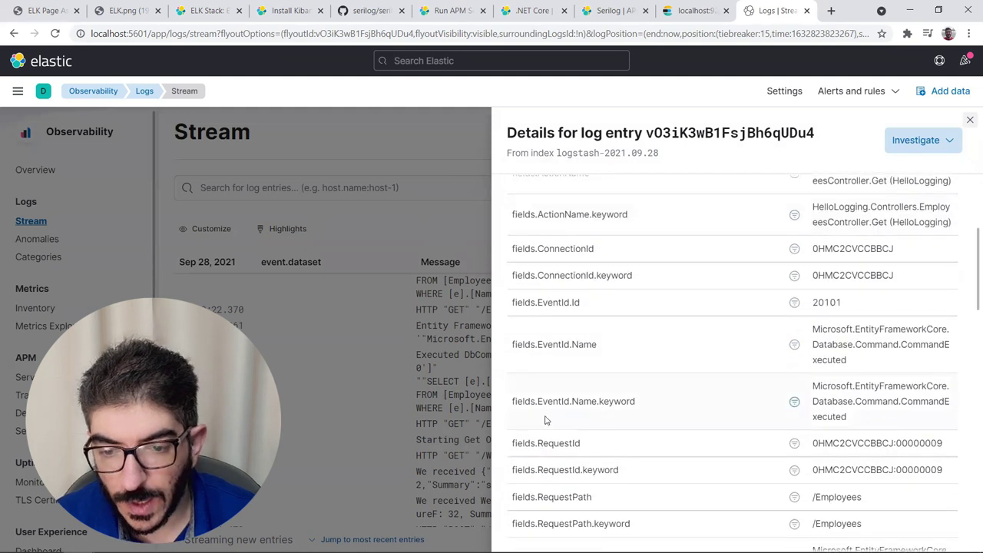
pyautogui.scroll(-6, 585, 421)
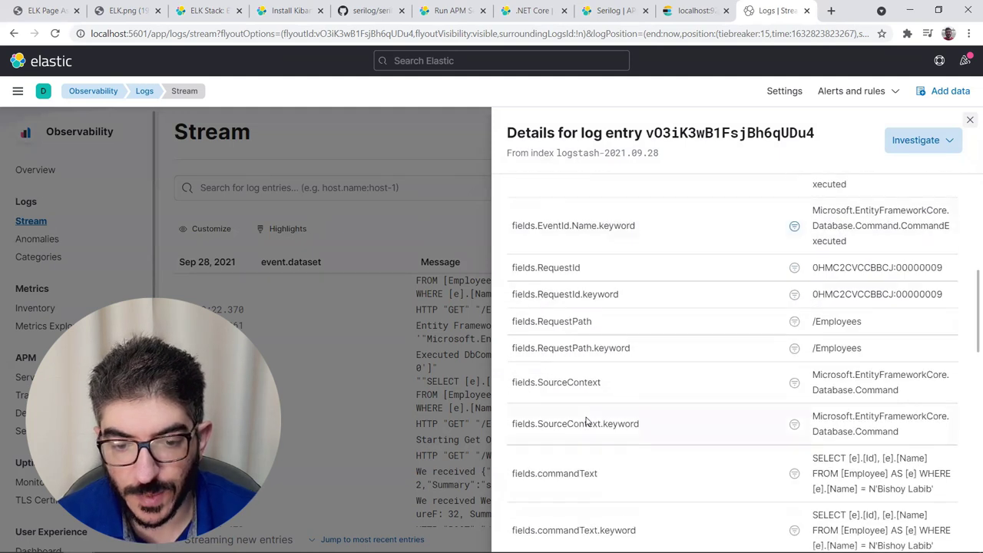
pyautogui.scroll(-1, 586, 415)
pyautogui.scroll(2, 586, 417)
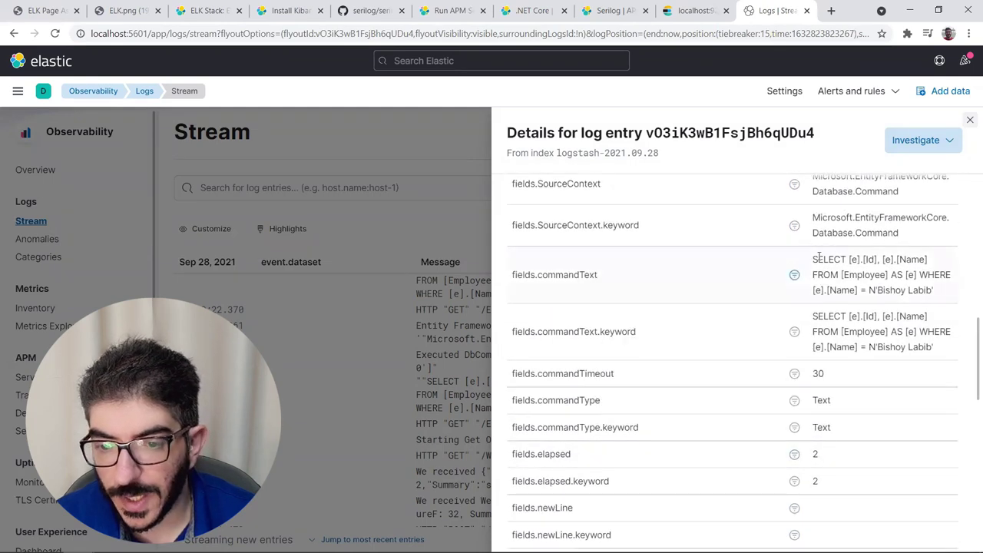
pyautogui.moveTo(814, 260); pyautogui.dragTo(939, 293)
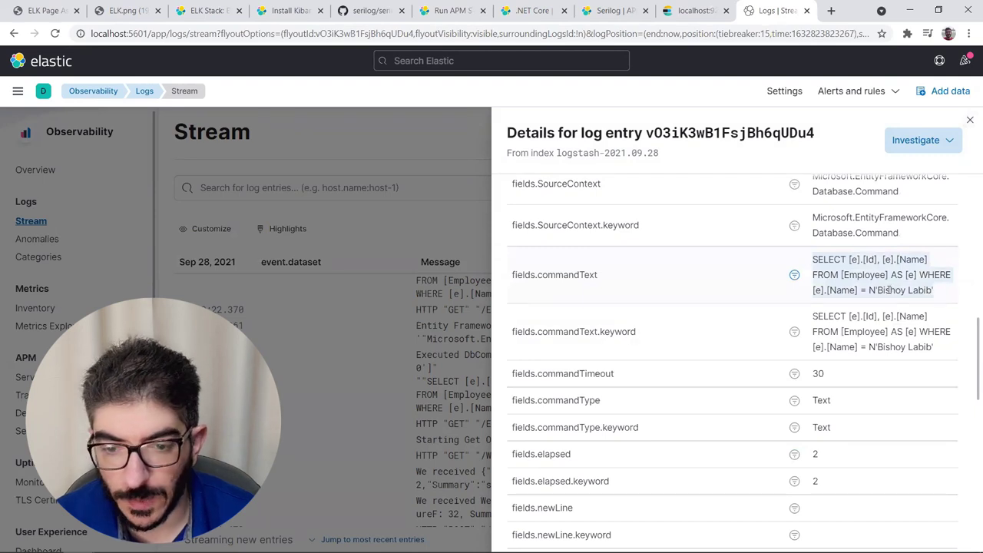
pyautogui.scroll(-2, 800, 396)
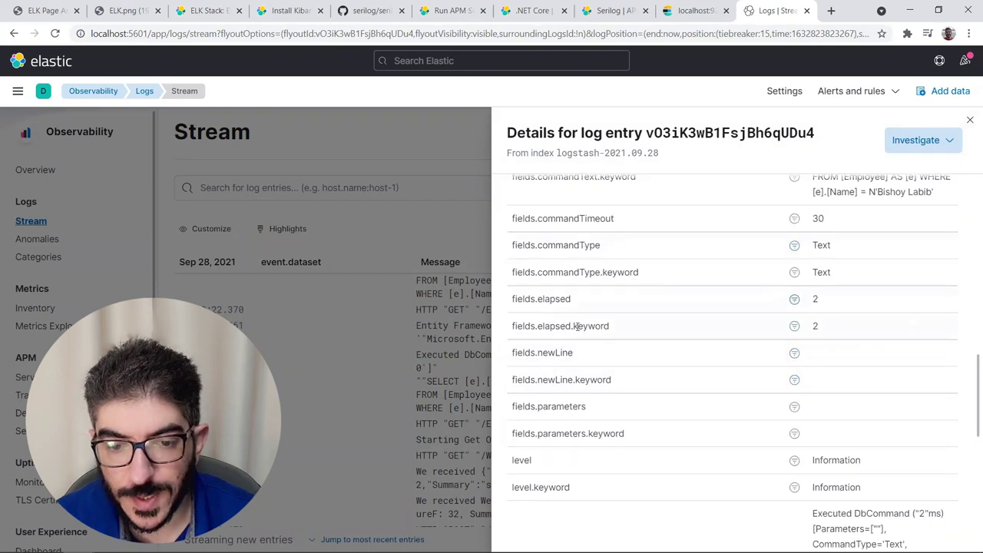
pyautogui.scroll(-2, 641, 379)
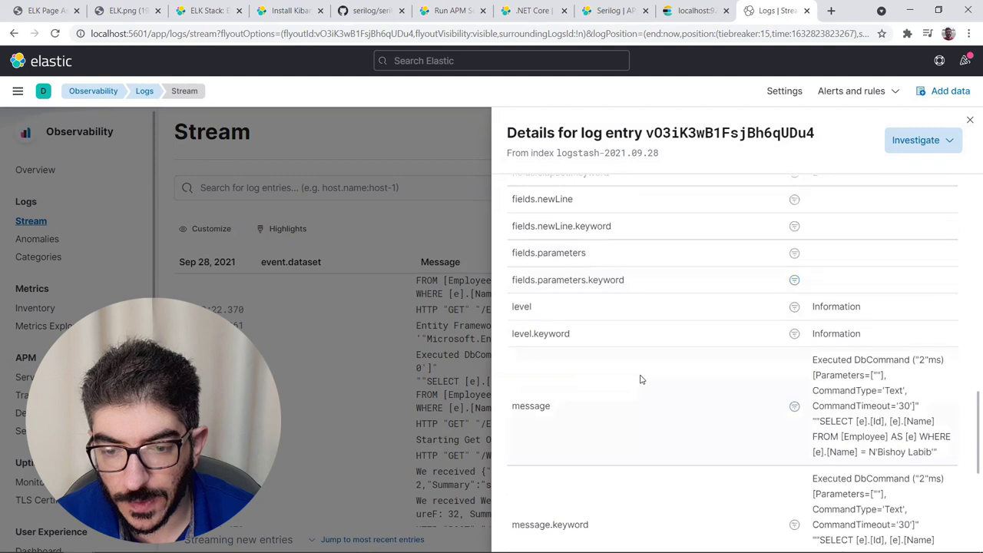
pyautogui.scroll(-1, 638, 377)
pyautogui.doubleClick(529, 306)
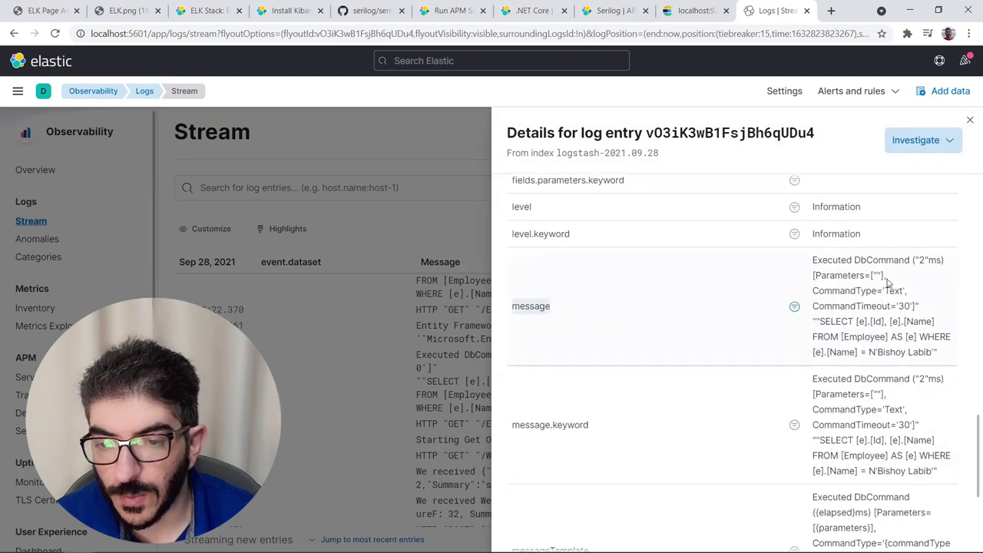
pyautogui.scroll(-3, 709, 375)
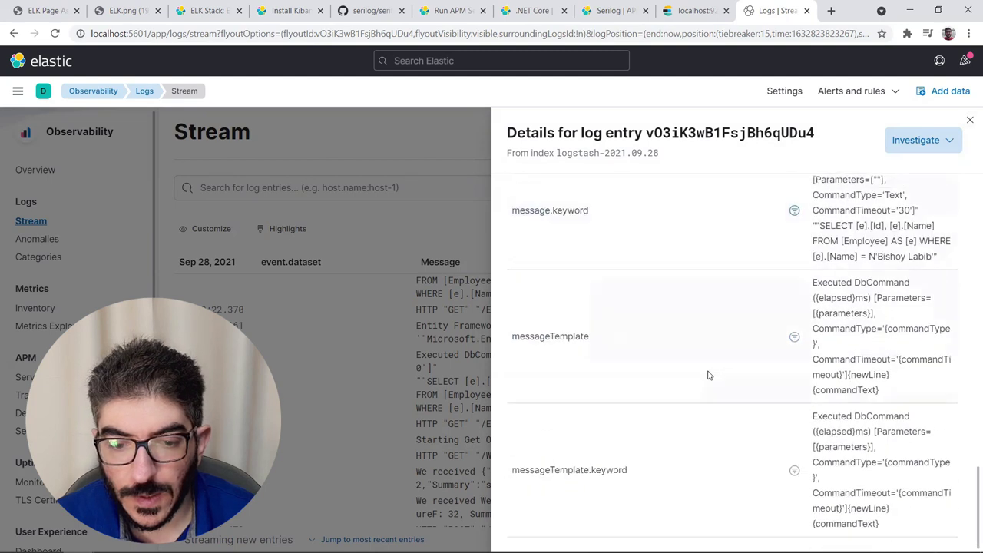
pyautogui.click(464, 327)
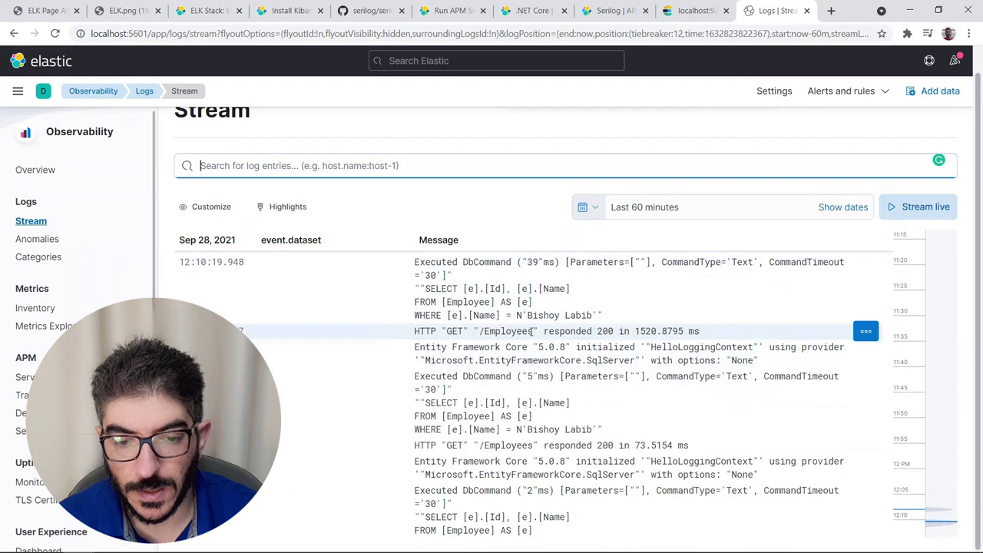
# Step: Open the details of the first GET /Employees response entry, filter the stream by its fields.StatusCode value 200 and close the details
pyautogui.click(865, 331)
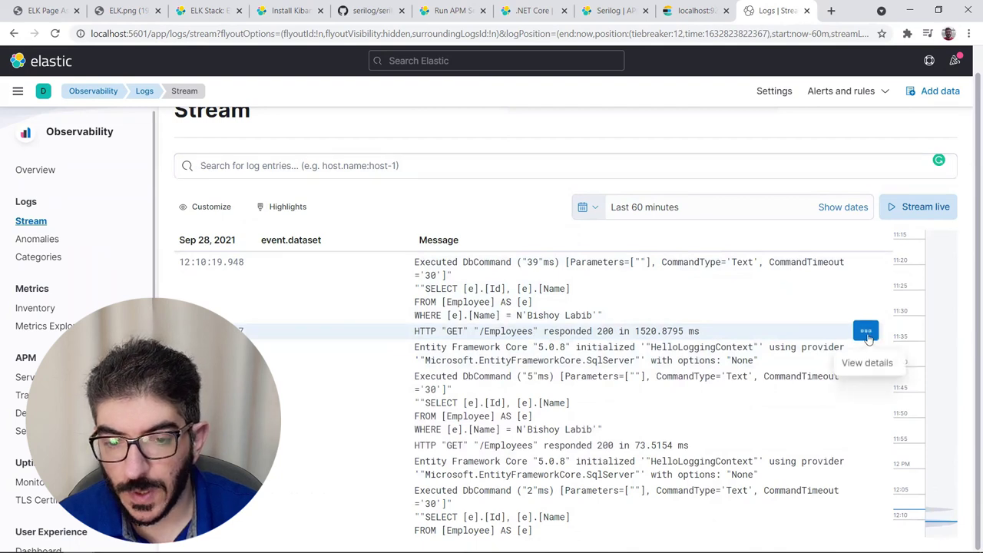
pyautogui.click(866, 364)
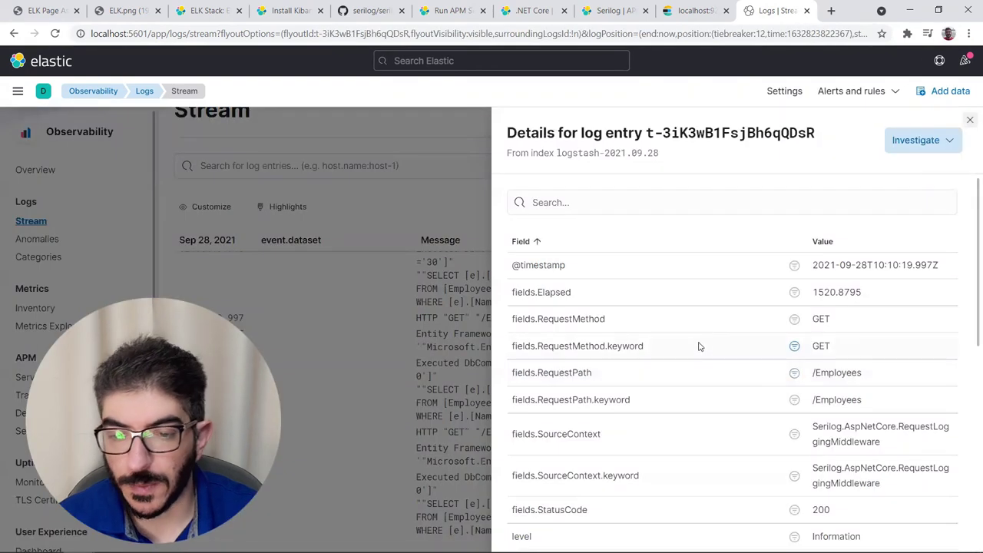
pyautogui.scroll(-2, 698, 342)
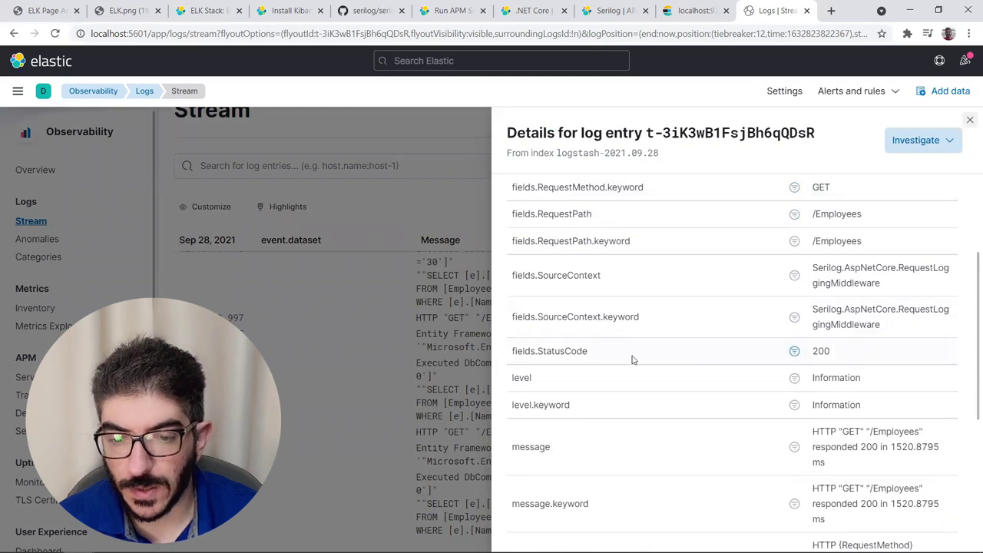
pyautogui.click(794, 352)
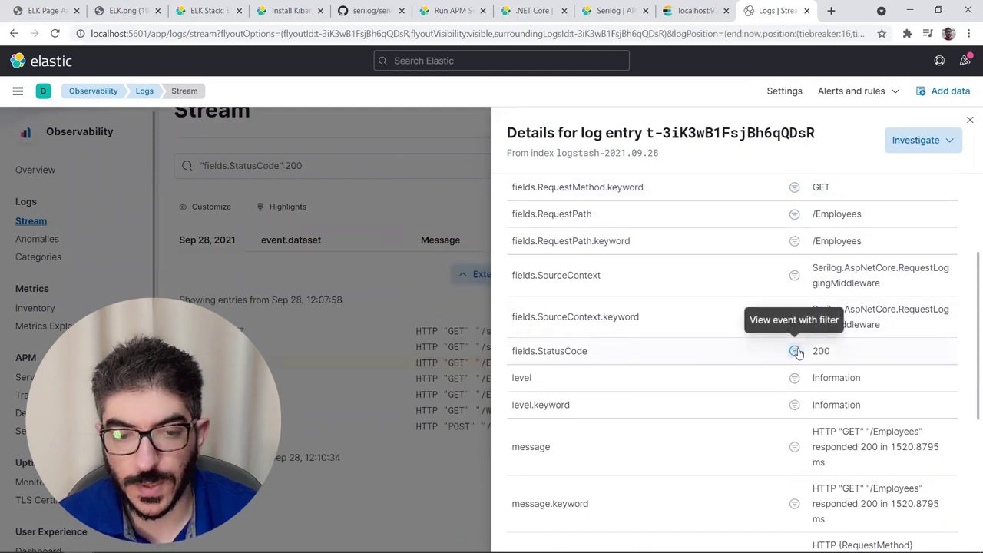
pyautogui.click(969, 122)
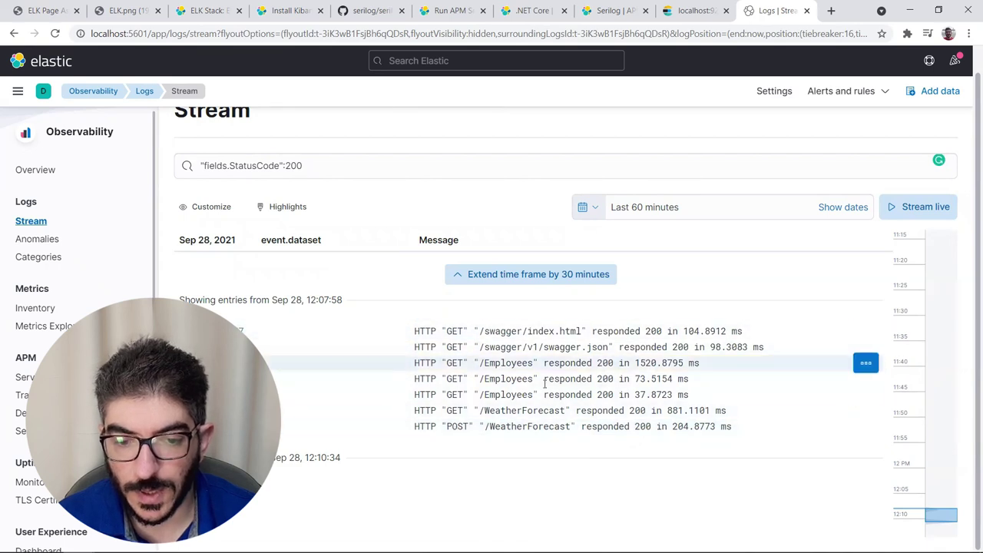
# Step: Change the log filter to "fields.StatusCode":500, and after running it search the log entries for swagger
pyautogui.click(407, 169)
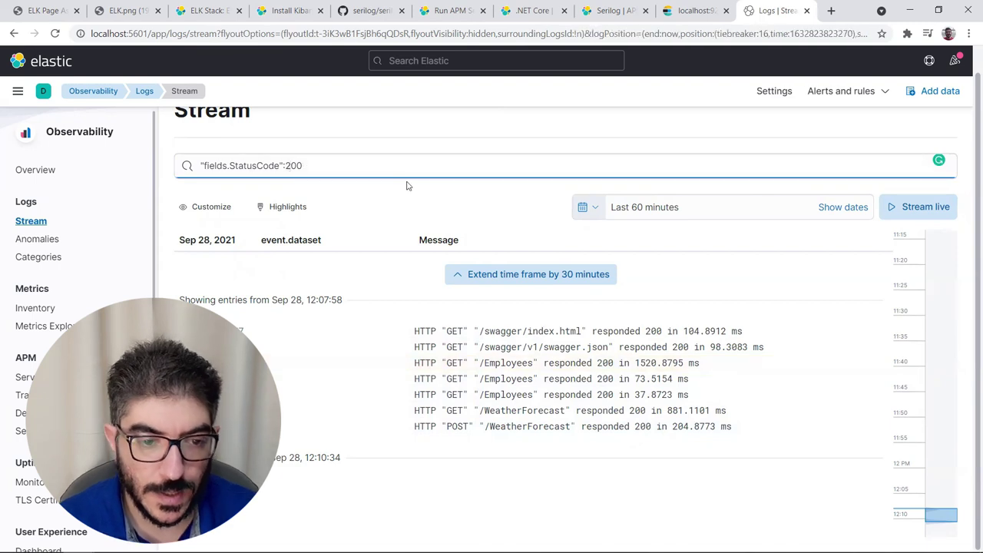
pyautogui.press('Return')
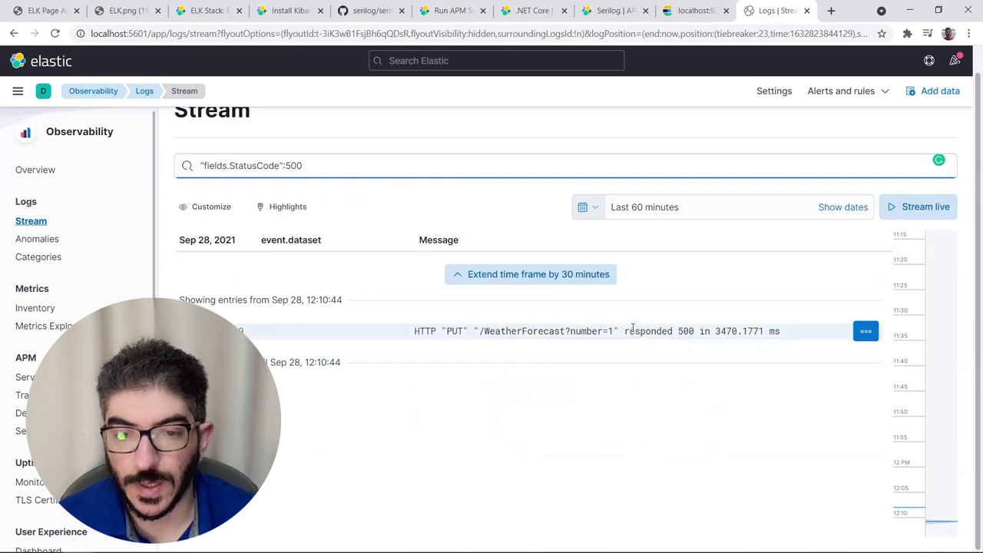
pyautogui.hotkey('ctrl', 'a')
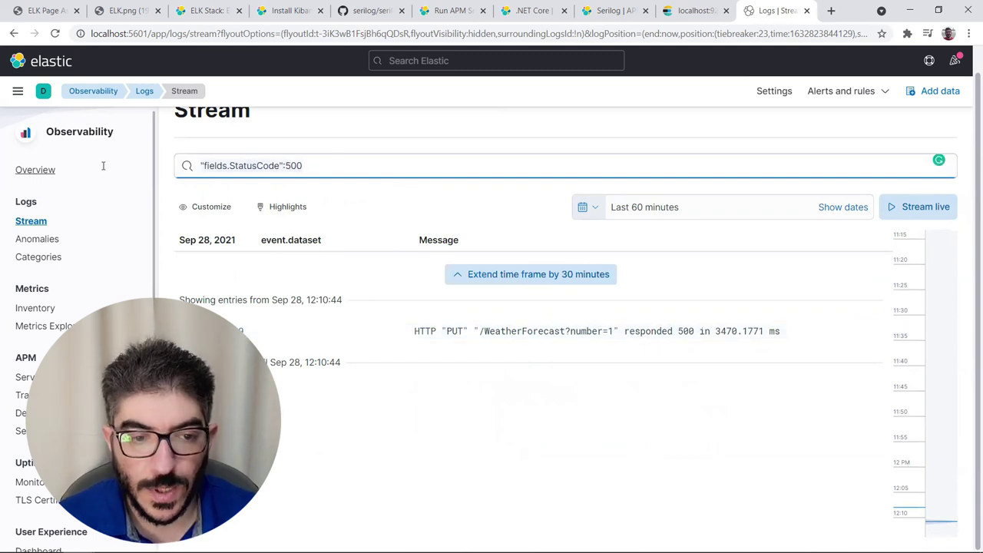
pyautogui.press('BackSpace')
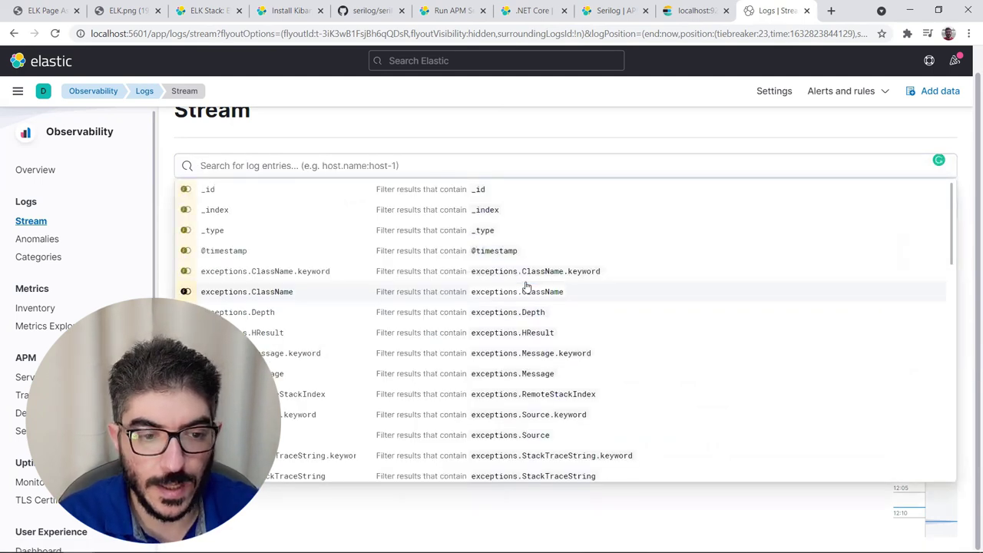
pyautogui.write('swag')
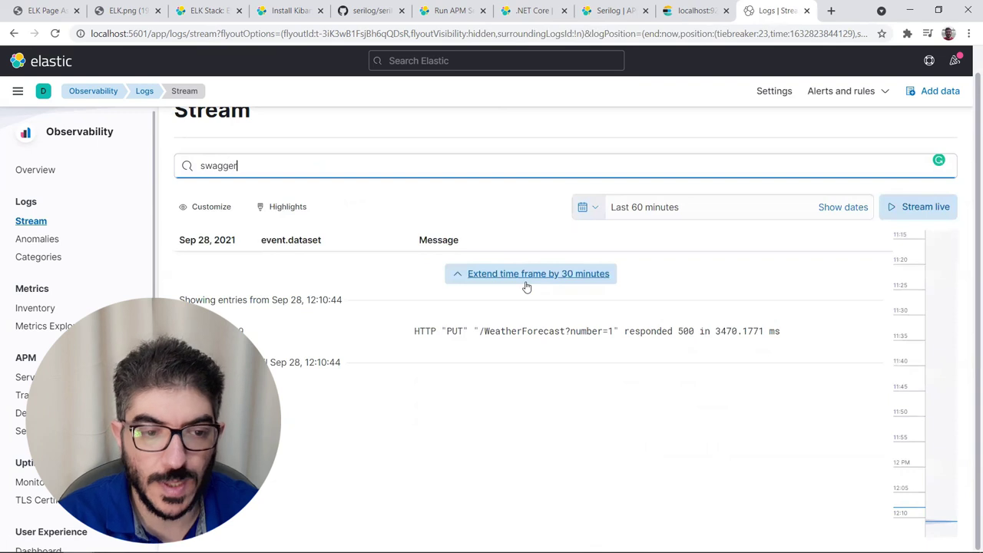
pyautogui.write('ger')
pyautogui.press('Return')
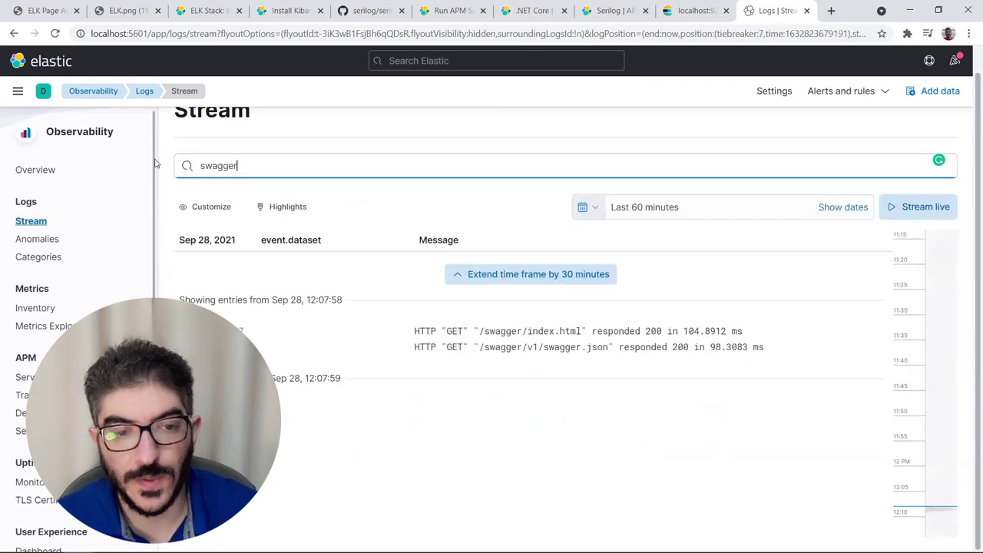
# Step: Search the log entries for error
pyautogui.hotkey('ctrl', 'a')
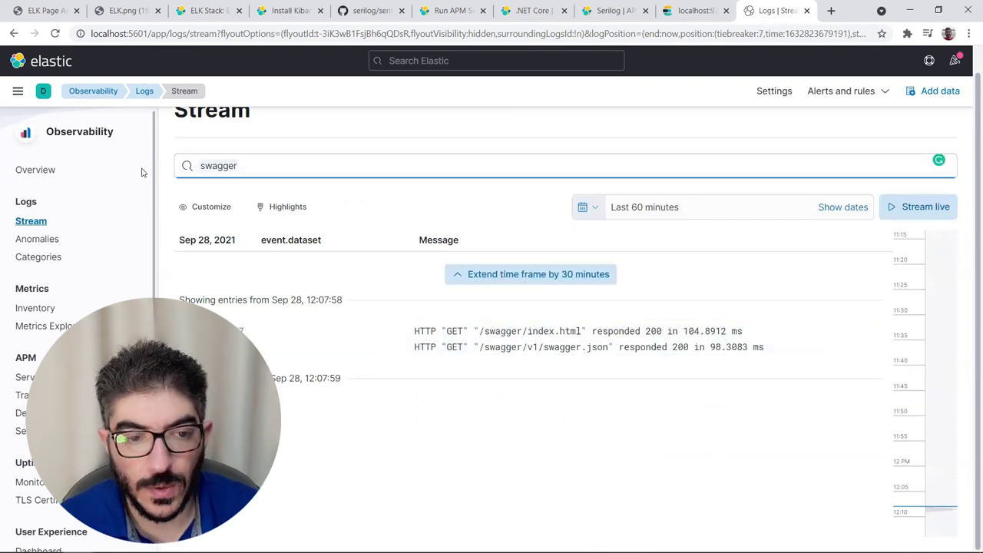
pyautogui.write('error')
pyautogui.press('Return')
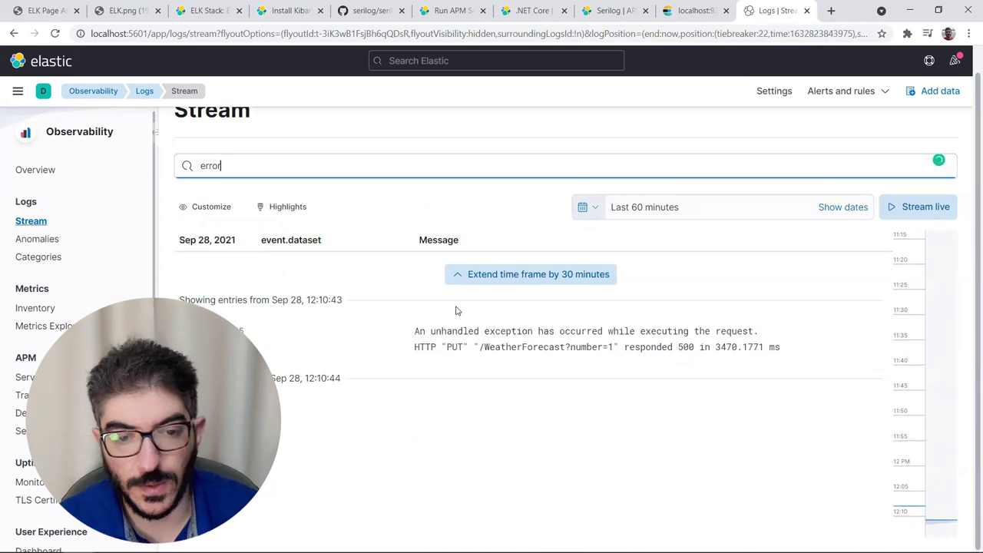
# Step: Replace the search with the query fields.StatusCode : 500, using the suggested field name, and run it
pyautogui.doubleClick(250, 165)
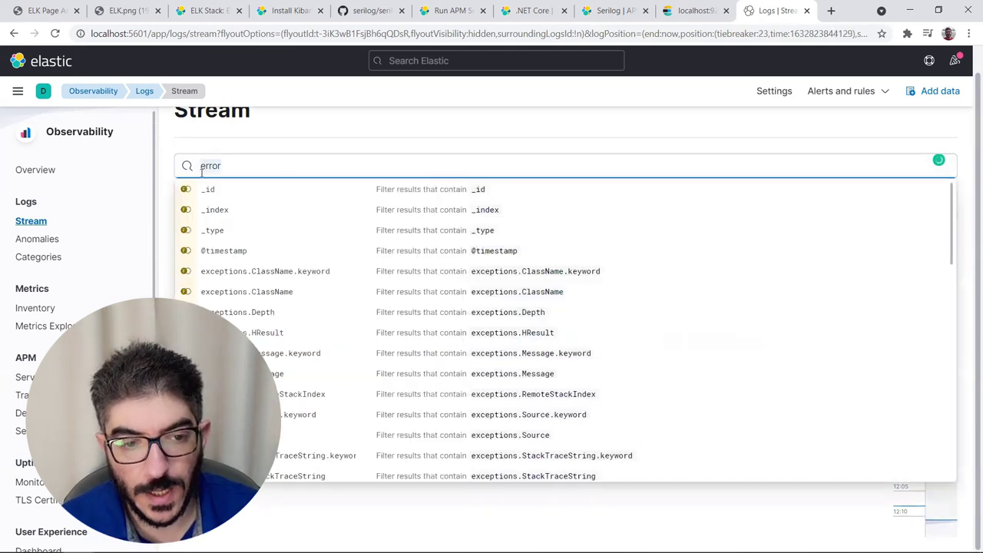
pyautogui.write('status')
pyautogui.press('Down')
pyautogui.press('Return')
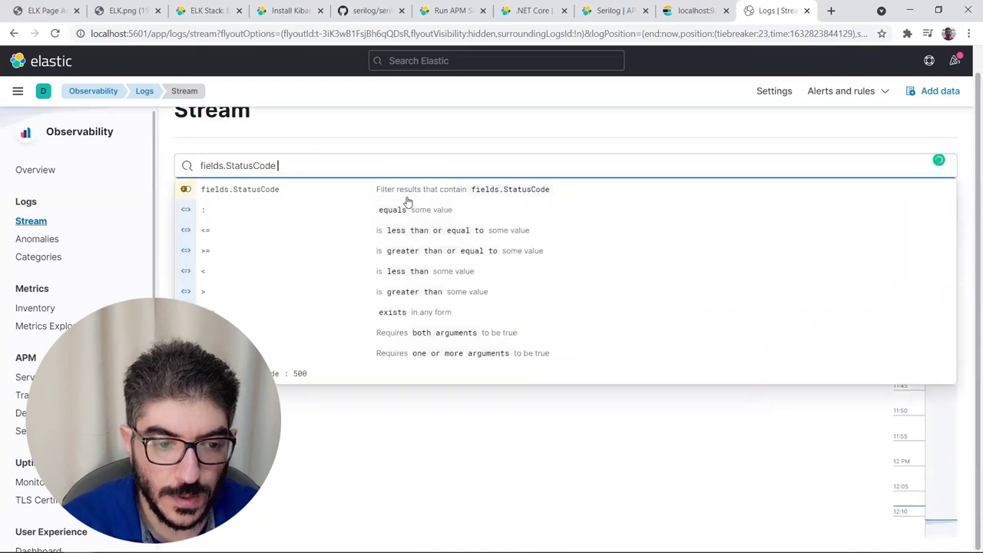
pyautogui.write(': 500')
pyautogui.press('Return')
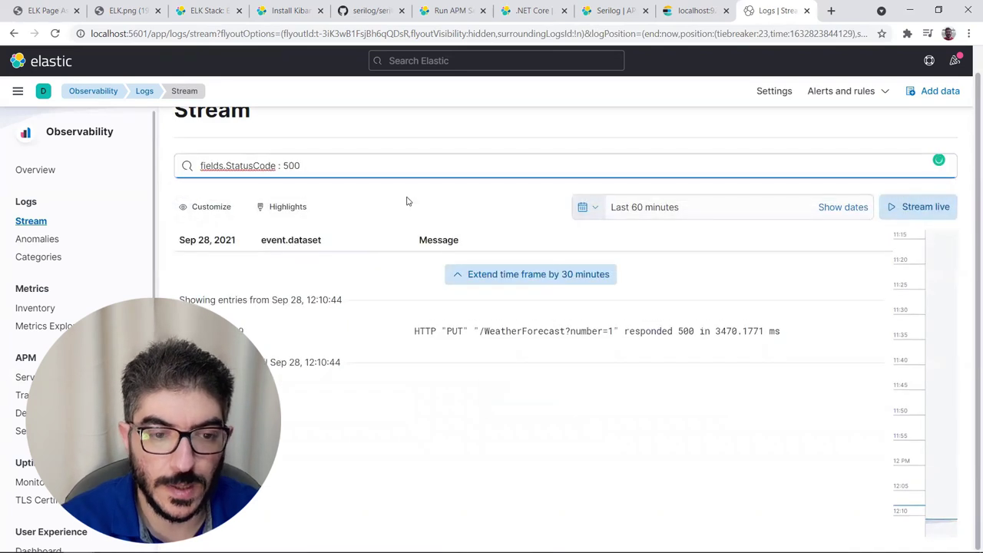
# Step: Enter fields.w as a partial query to look up the suggested structured weather fields
pyautogui.hotkey('ctrl', 'a')
pyautogui.write('fields.')
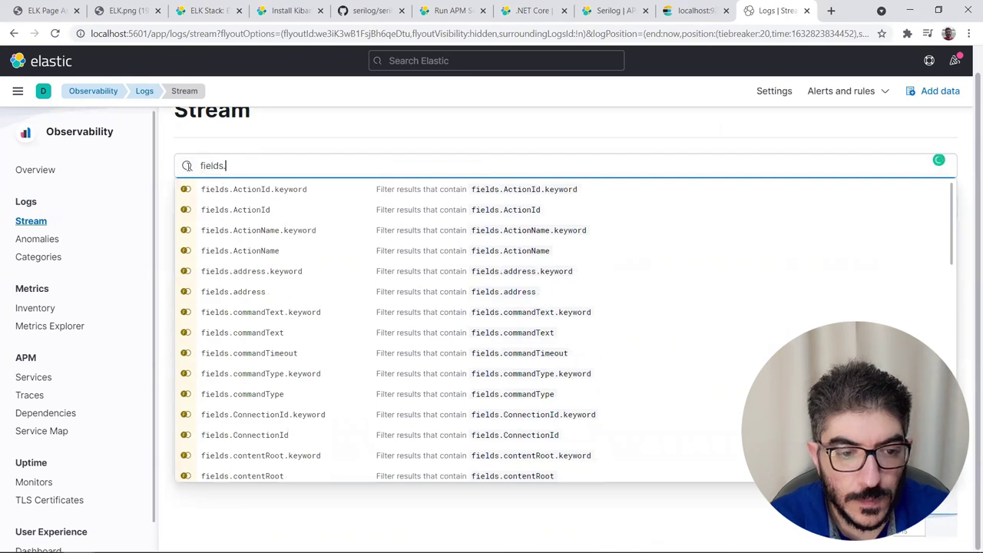
pyautogui.write('w')
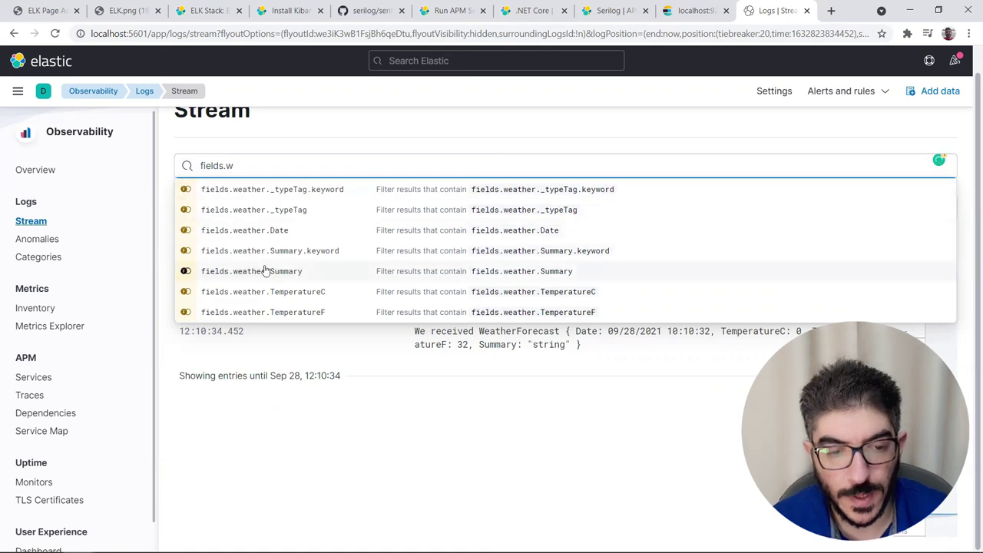
# Step: Switch to Visual Studio and open WeatherForecastController.cs from the Controllers folder to view its logging code
pyautogui.hotkey('alt', 'Tab')
pyautogui.hotkey('alt', 'Tab')
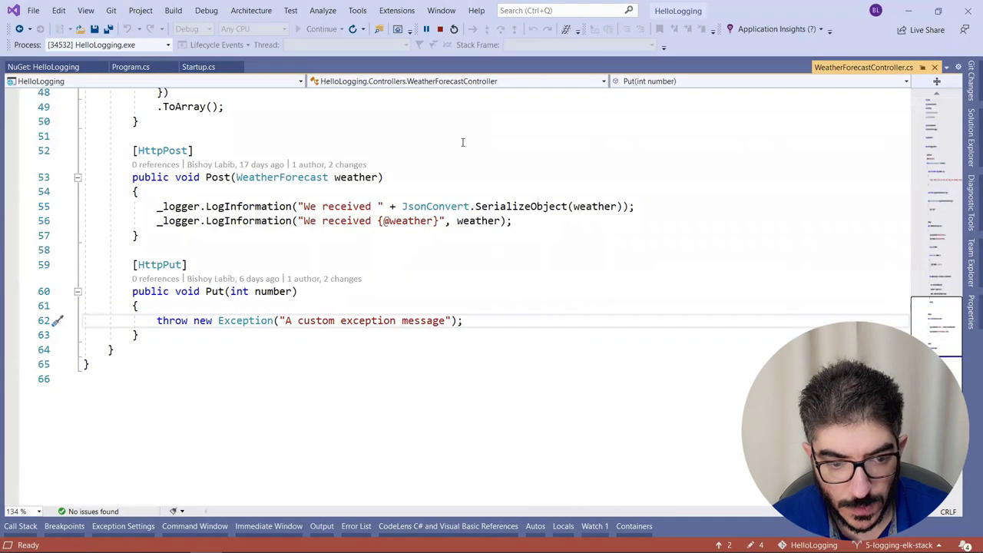
pyautogui.click(92, 68)
pyautogui.click(122, 70)
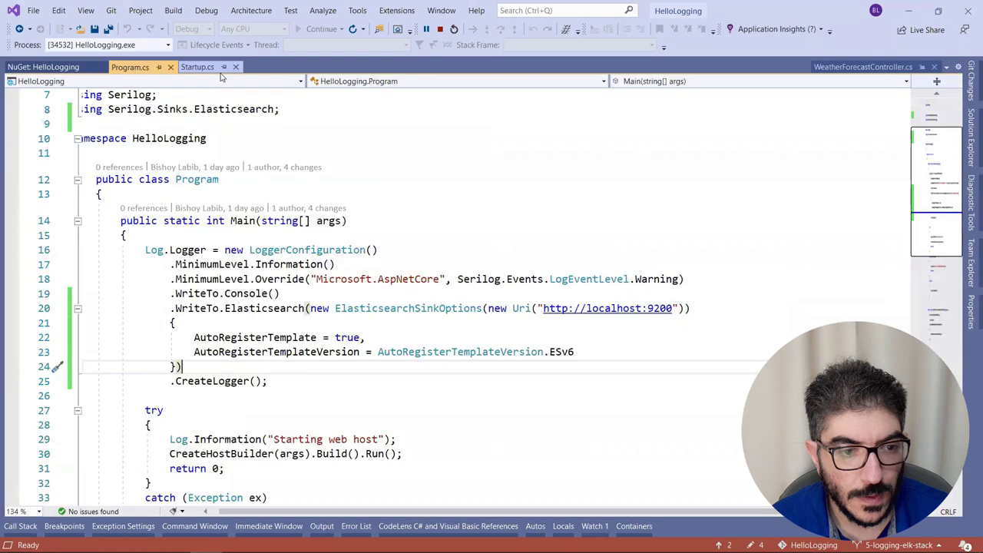
pyautogui.click(971, 142)
pyautogui.doubleClick(839, 172)
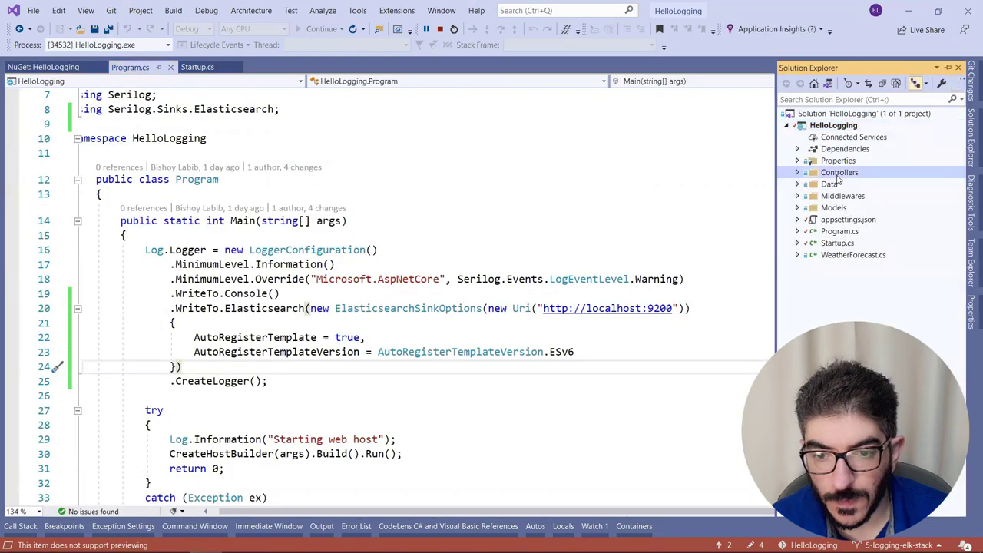
pyautogui.doubleClick(864, 196)
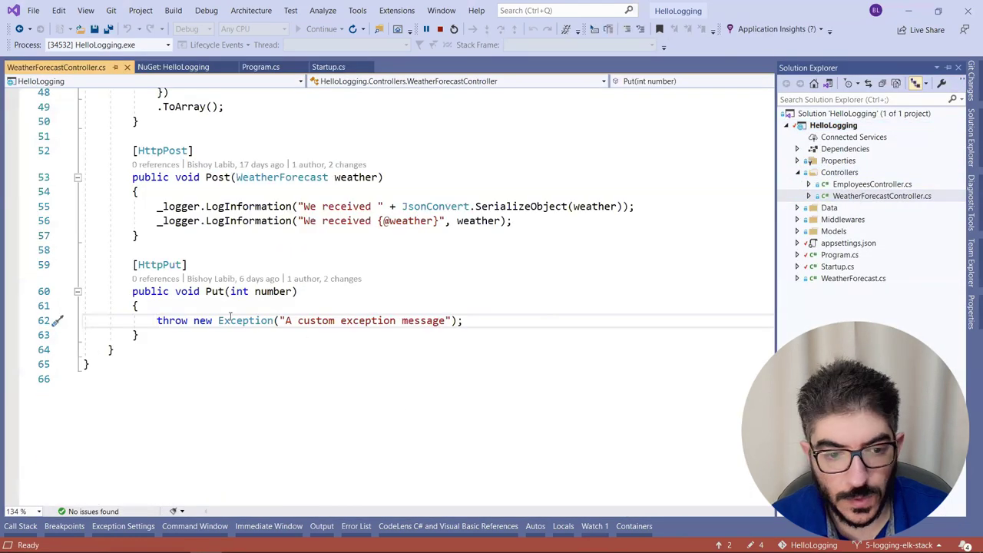
# Step: Examine the structured weather logging call in the Post method and the properties defined in the WeatherForecast class
pyautogui.scroll(2, 289, 350)
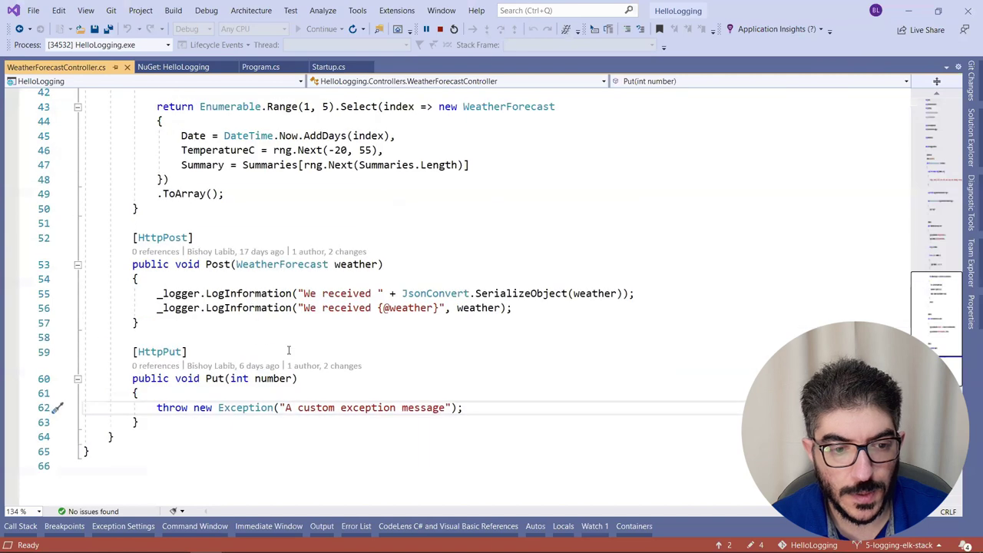
pyautogui.click(234, 307)
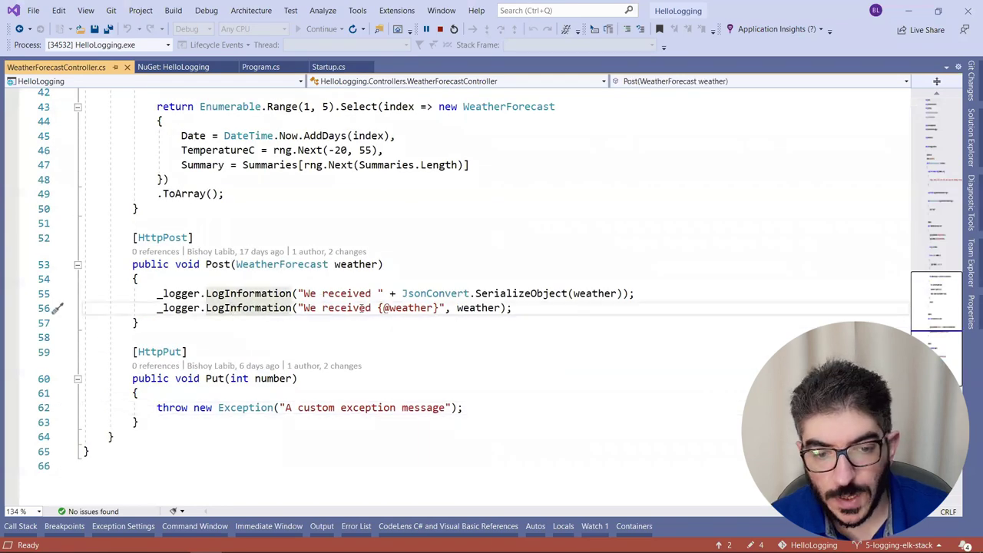
pyautogui.doubleClick(413, 308)
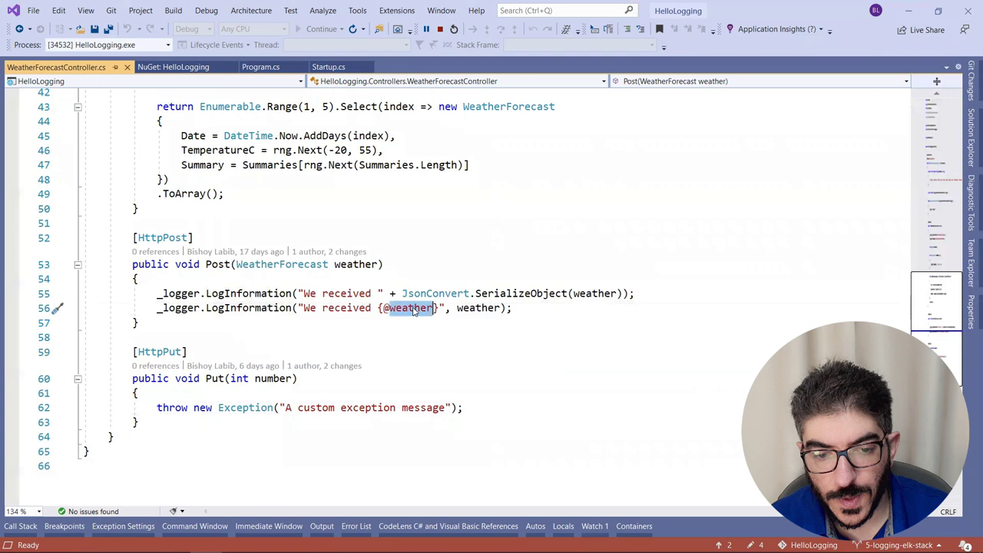
pyautogui.doubleClick(471, 308)
pyautogui.click(267, 263)
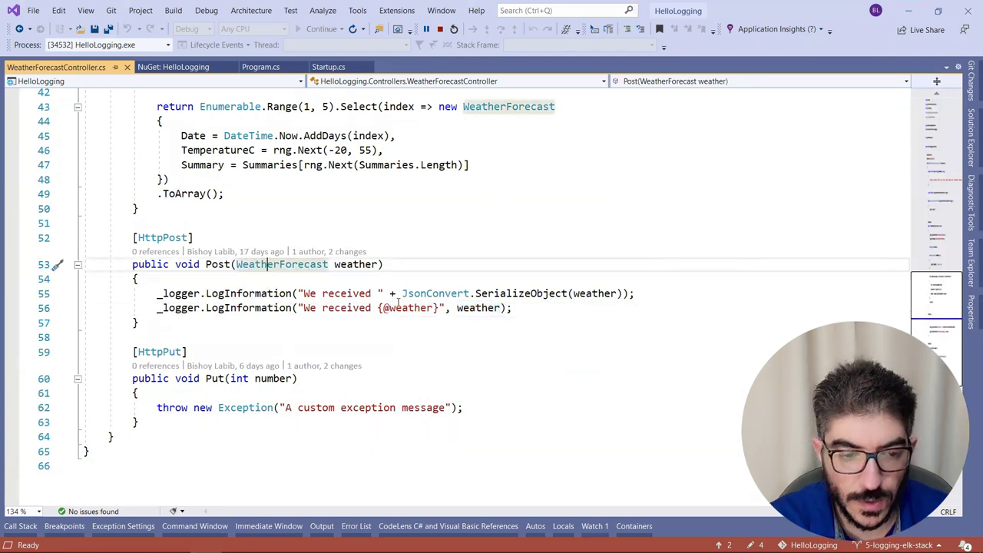
pyautogui.press('F12')
pyautogui.moveTo(231, 206); pyautogui.dragTo(298, 330)
# Step: Switch to Kibana and run the log query fields.weather.TemperatureC >20, using the suggested field name
pyautogui.hotkey('alt', 'Tab')
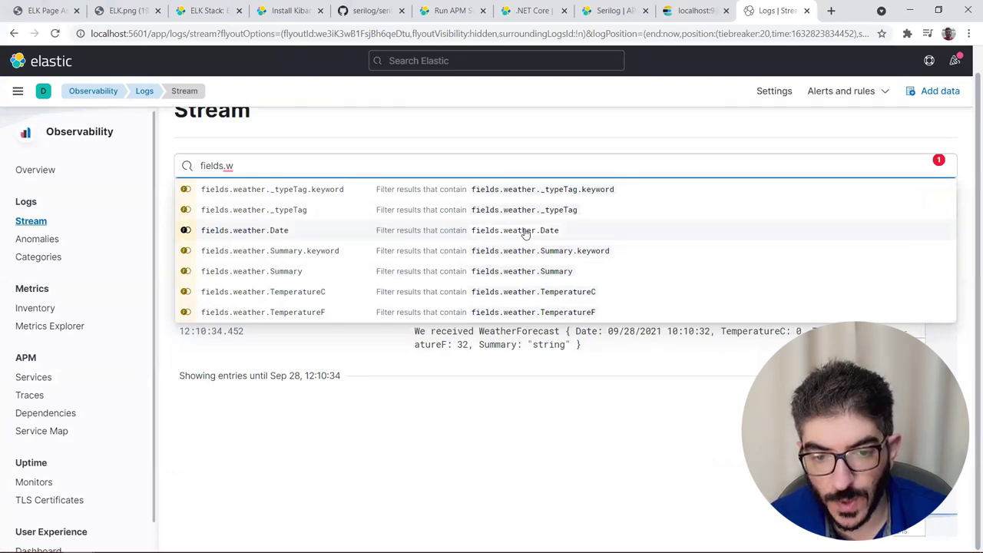
pyautogui.click(550, 298)
pyautogui.write('>')
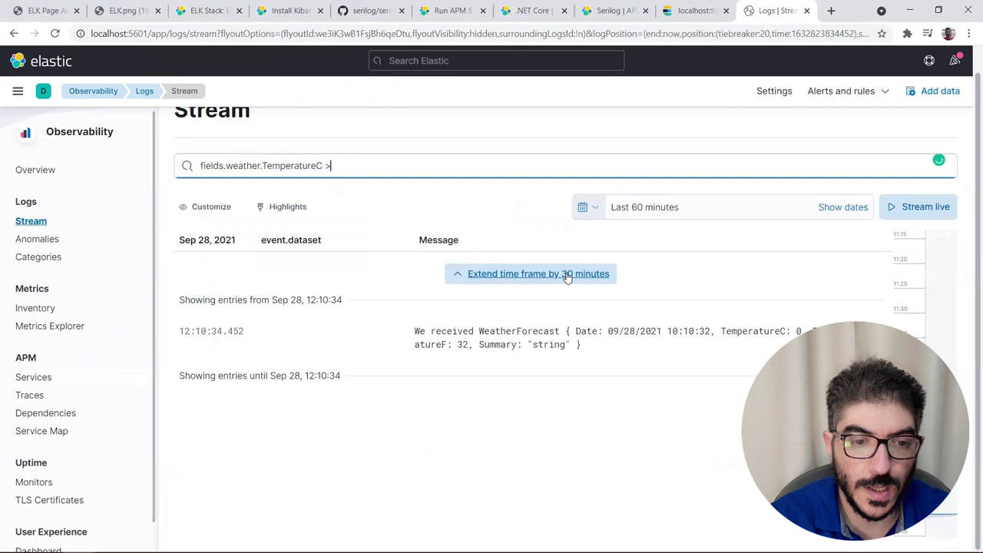
pyautogui.write('20')
pyautogui.press('Return')
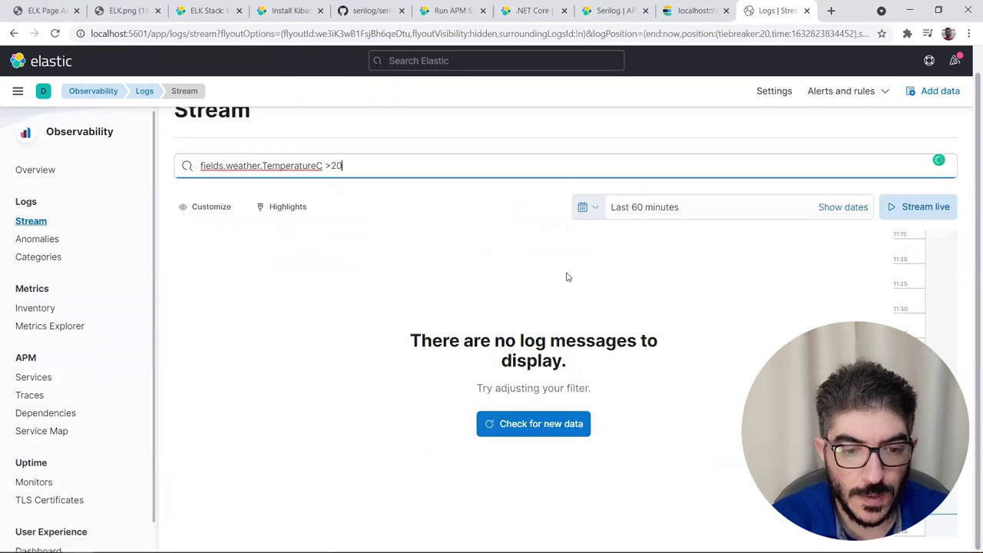
# Step: Change the temperature threshold in the log query to 10 and run it
pyautogui.press('Left')
pyautogui.press('Left')
pyautogui.press('Delete')
pyautogui.write('1')
pyautogui.press('Return')
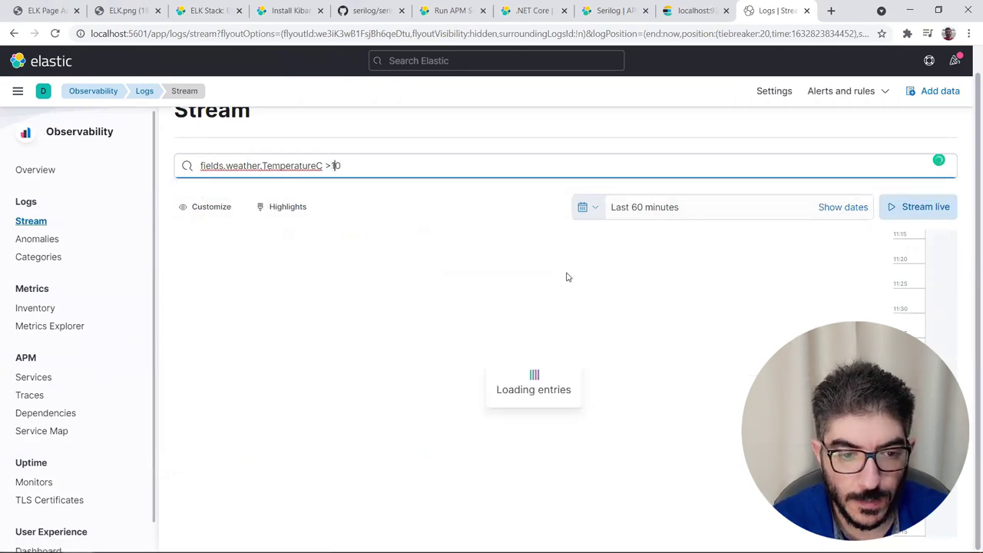
# Step: Check the WeatherForecast properties in Visual Studio, and run the Kibana query as fields.weather.TemperatureF >10
pyautogui.hotkey('alt', 'Tab')
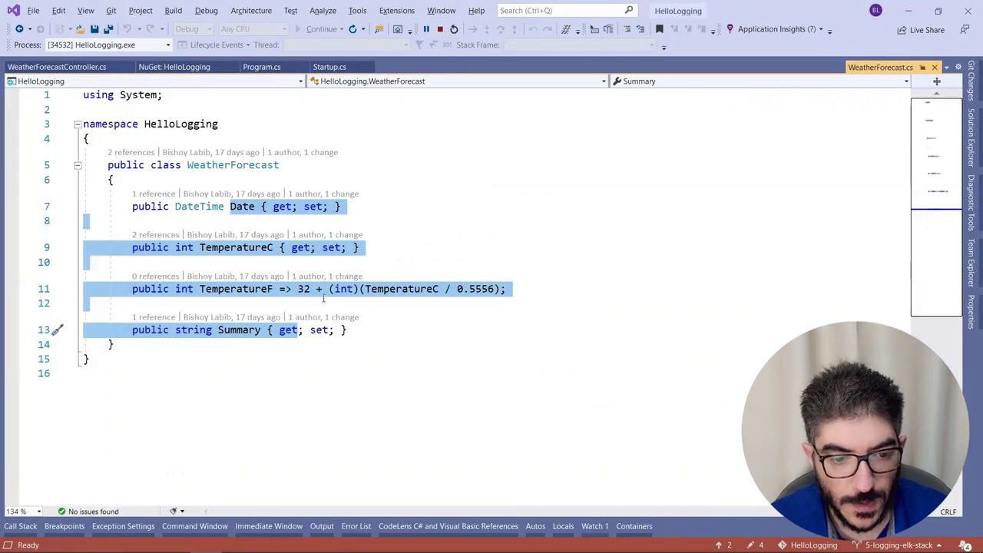
pyautogui.hotkey('alt', 'Tab')
pyautogui.hotkey('alt', 'Tab')
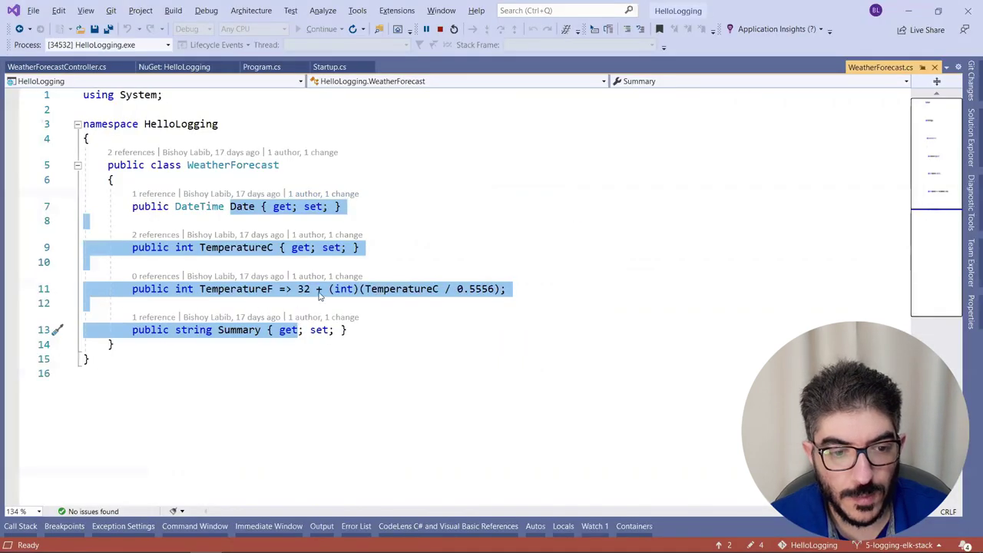
pyautogui.hotkey('alt', 'Tab')
pyautogui.press('BackSpace')
pyautogui.write('F')
pyautogui.press('Right')
pyautogui.press('Right')
pyautogui.press('Right')
pyautogui.press('Return')
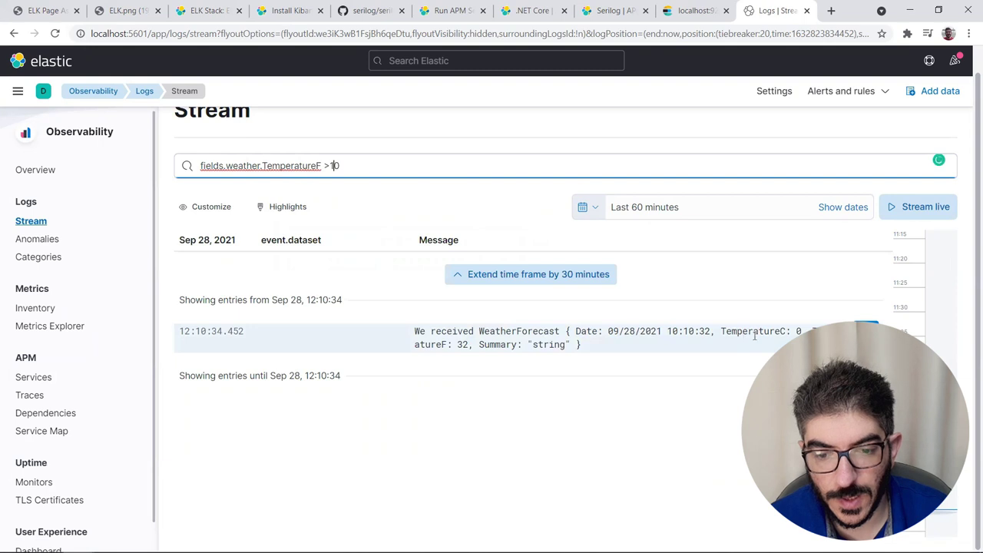
pyautogui.click(440, 347)
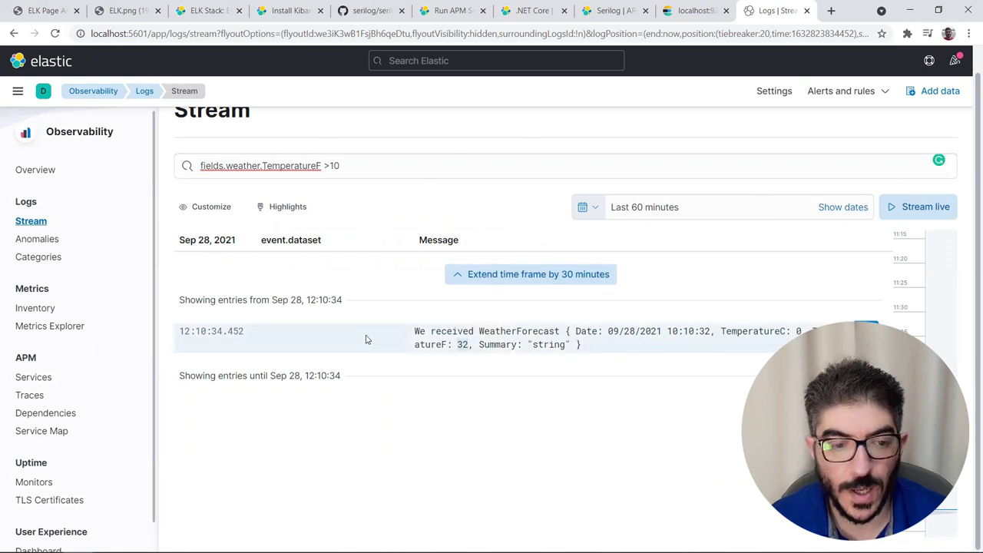
# Step: Clear the log stream query to list all log entries again
pyautogui.click(369, 167)
pyautogui.hotkey('ctrl', 'a')
pyautogui.press('BackSpace')
pyautogui.press('Return')
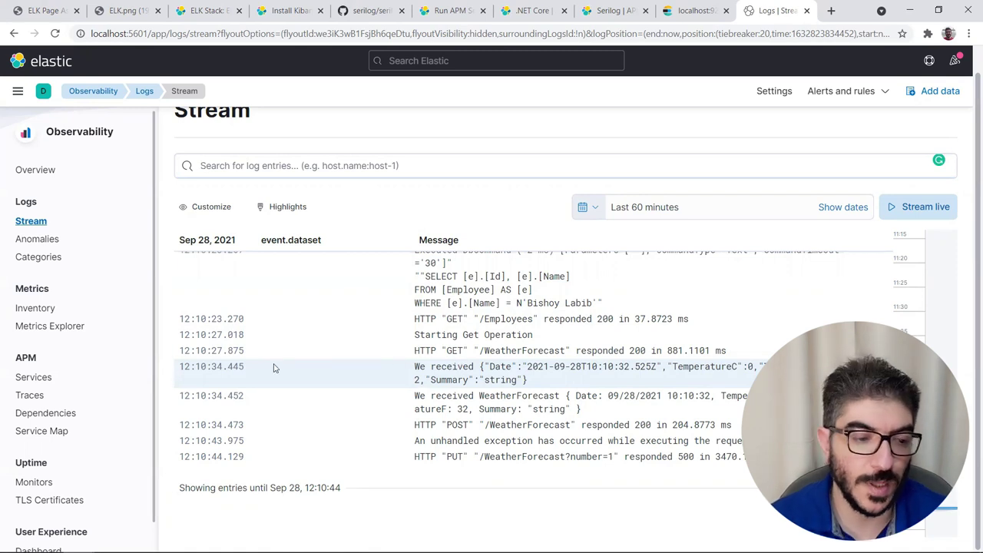
# Step: View the APM Services page and the log rate chart on the Observability overview
pyautogui.click(34, 377)
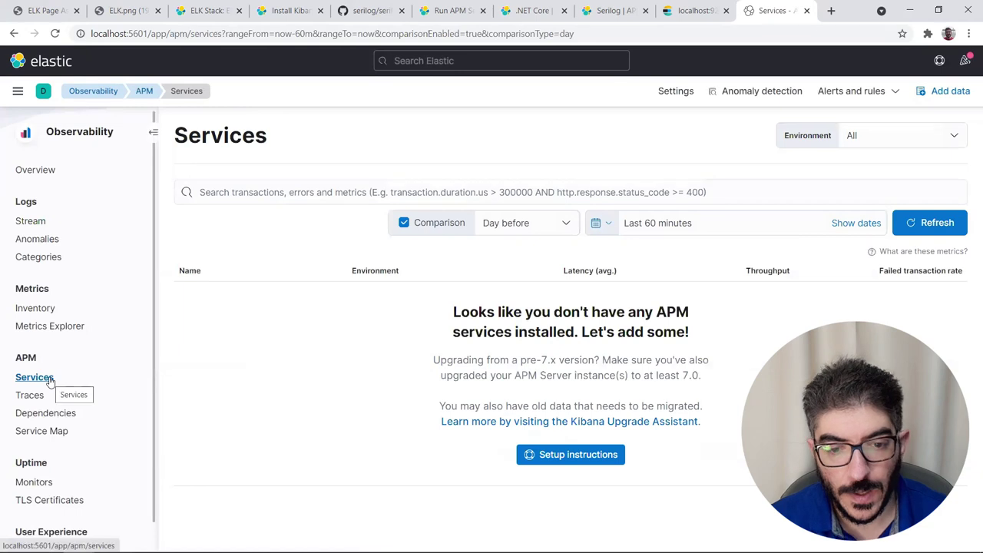
pyautogui.click(45, 173)
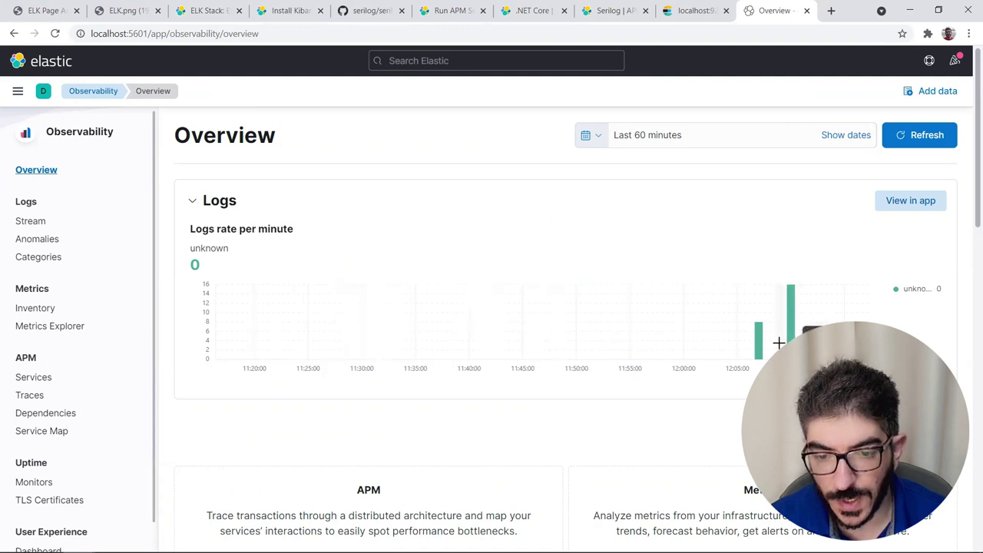
pyautogui.moveTo(779, 323); pyautogui.dragTo(804, 322)
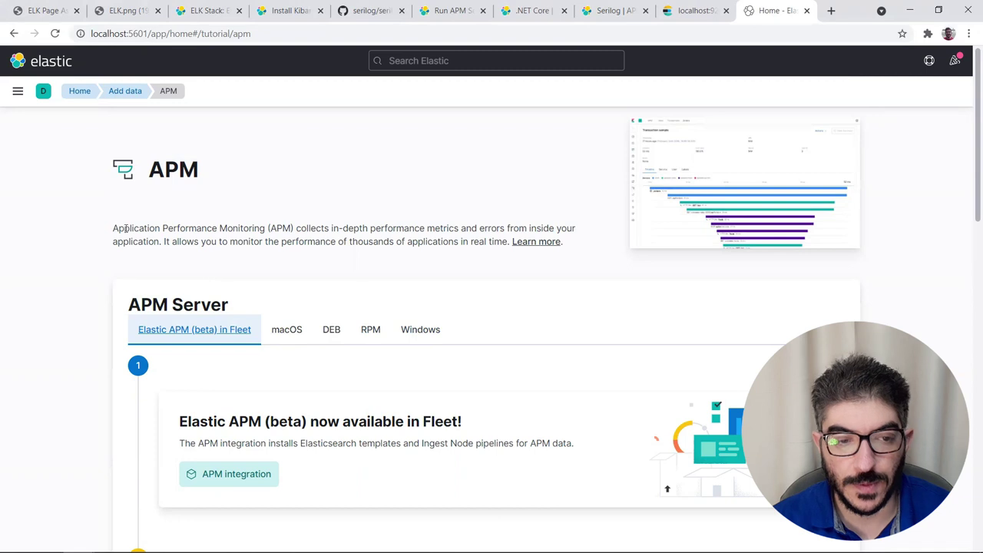
# Step: Show the Windows instructions for APM Server and review its download, configuration and start steps
pyautogui.scroll(-2, 223, 397)
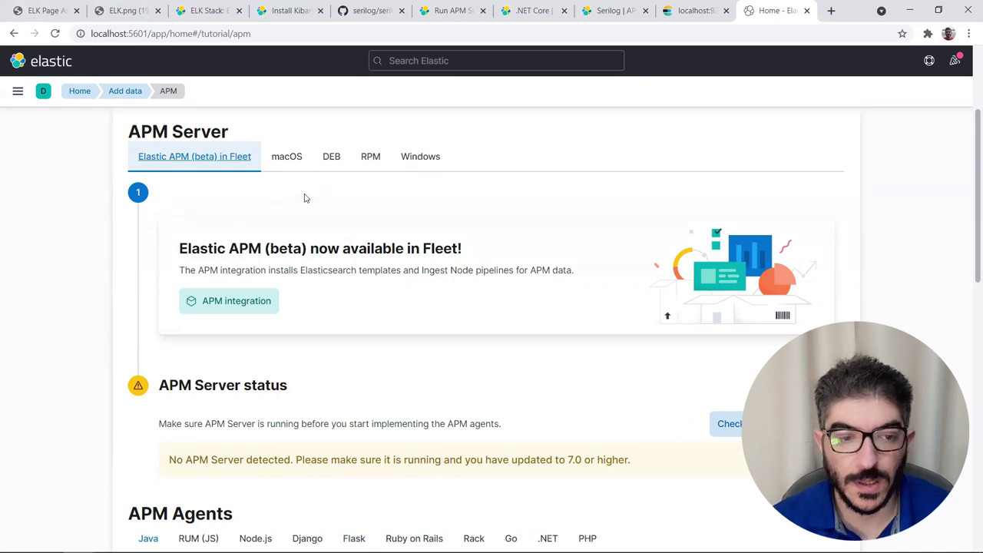
pyautogui.click(429, 161)
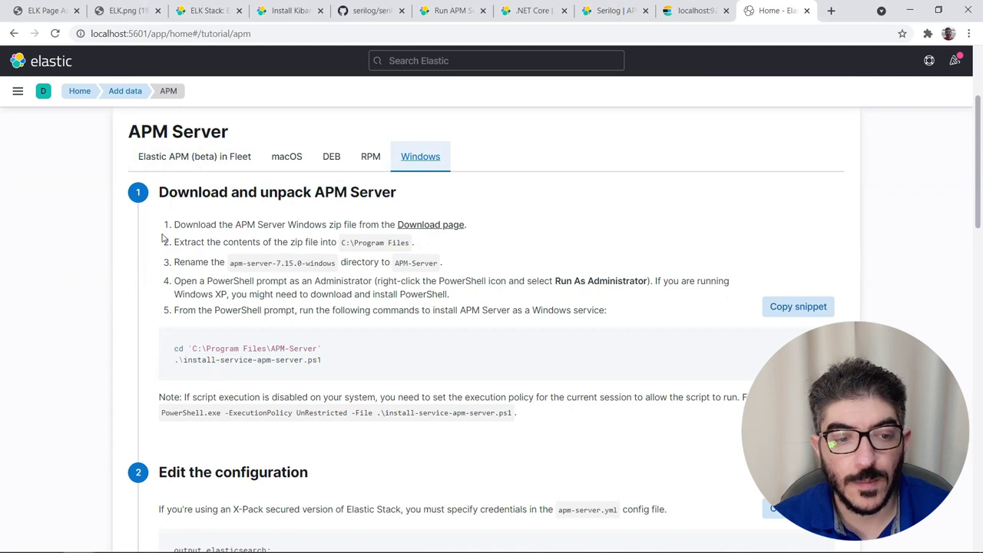
pyautogui.moveTo(174, 225); pyautogui.dragTo(518, 304)
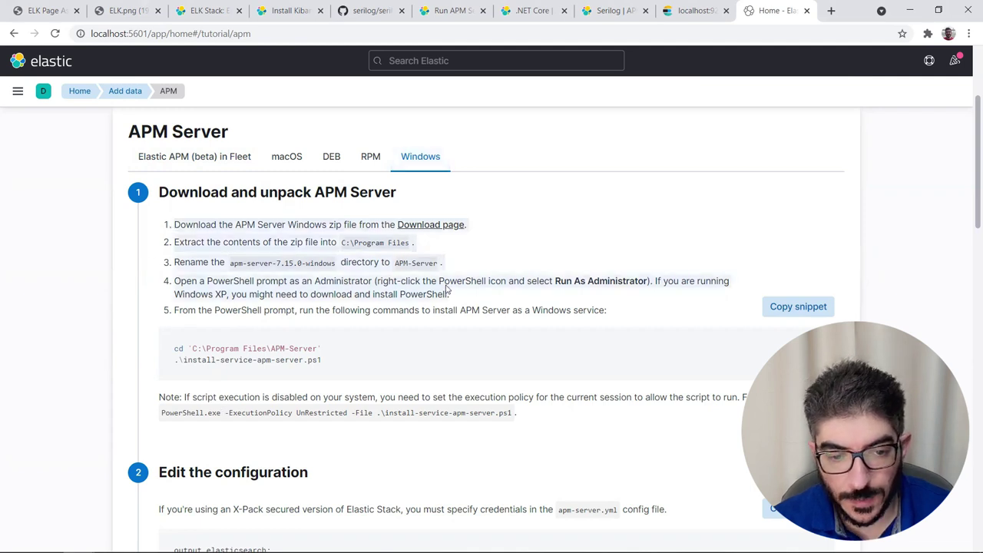
pyautogui.click(185, 265)
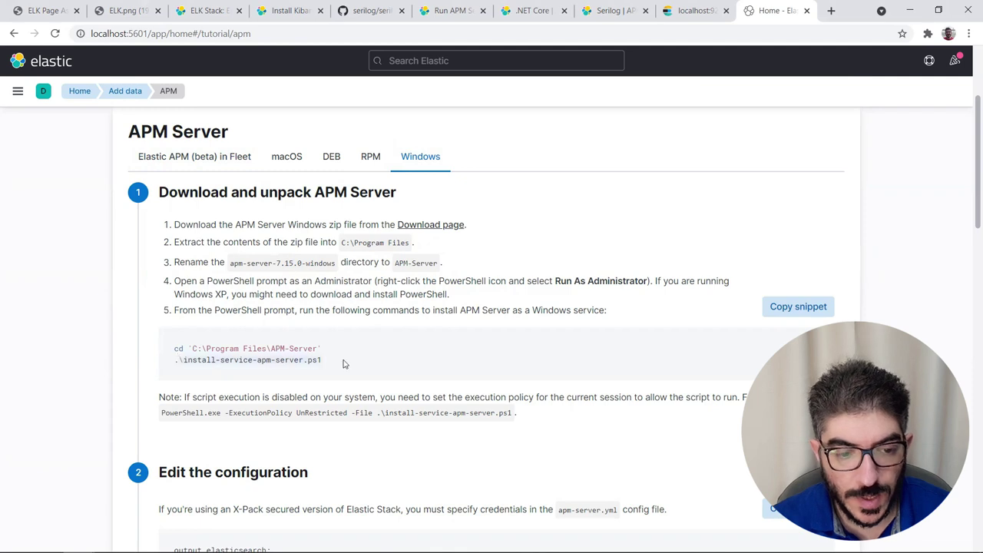
pyautogui.scroll(-3, 344, 364)
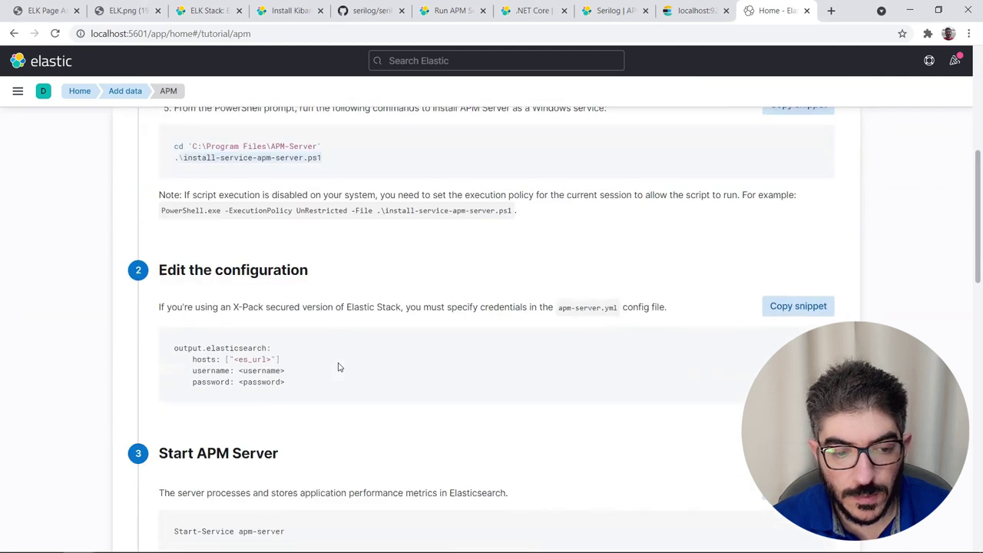
pyautogui.scroll(-3, 276, 383)
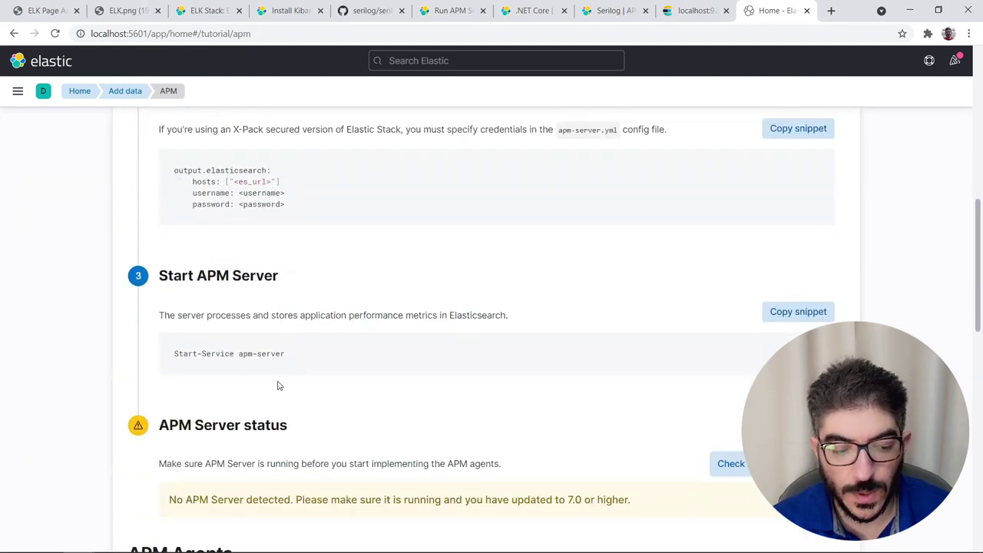
# Step: Find and open the Windows Services app
pyautogui.press('super')
pyautogui.write('server')
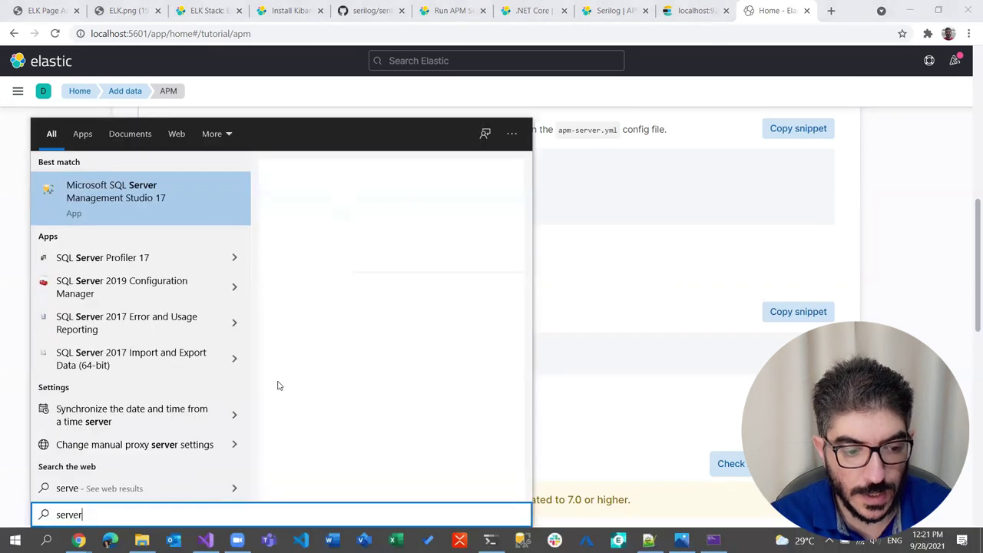
pyautogui.press('BackSpace')
pyautogui.press('BackSpace')
pyautogui.write('ices')
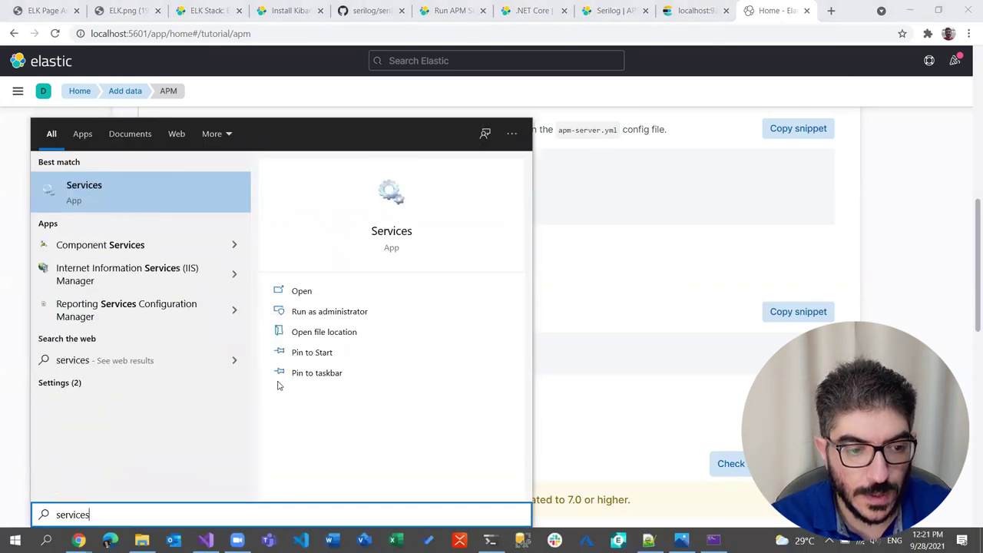
pyautogui.press('Return')
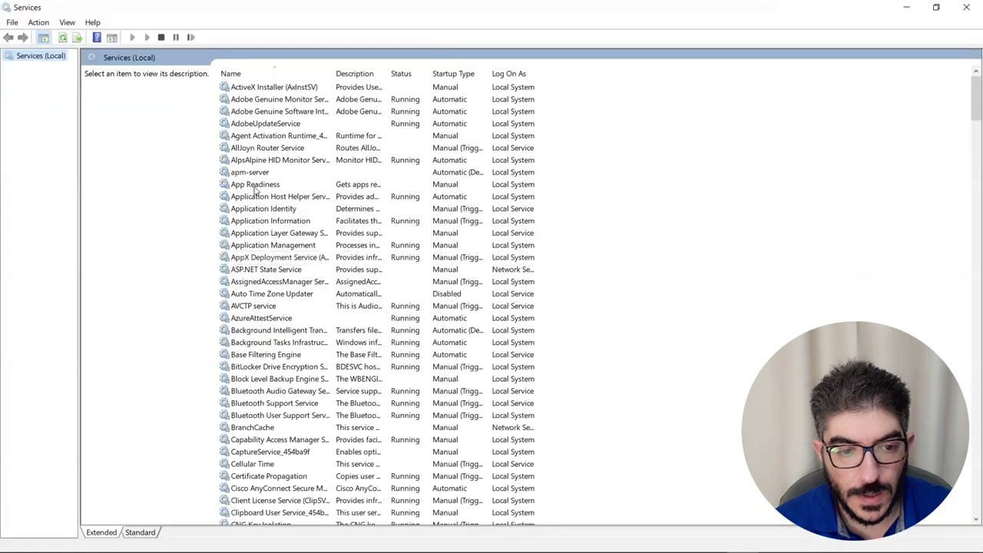
# Step: Start the apm-server service and close the Services window
pyautogui.click(256, 173)
pyautogui.rightClick(263, 175)
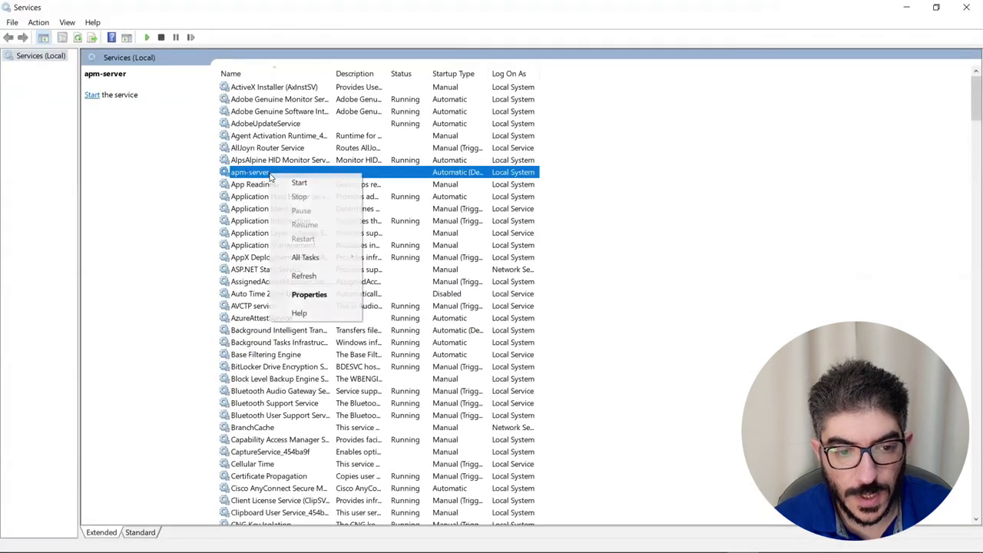
pyautogui.click(293, 185)
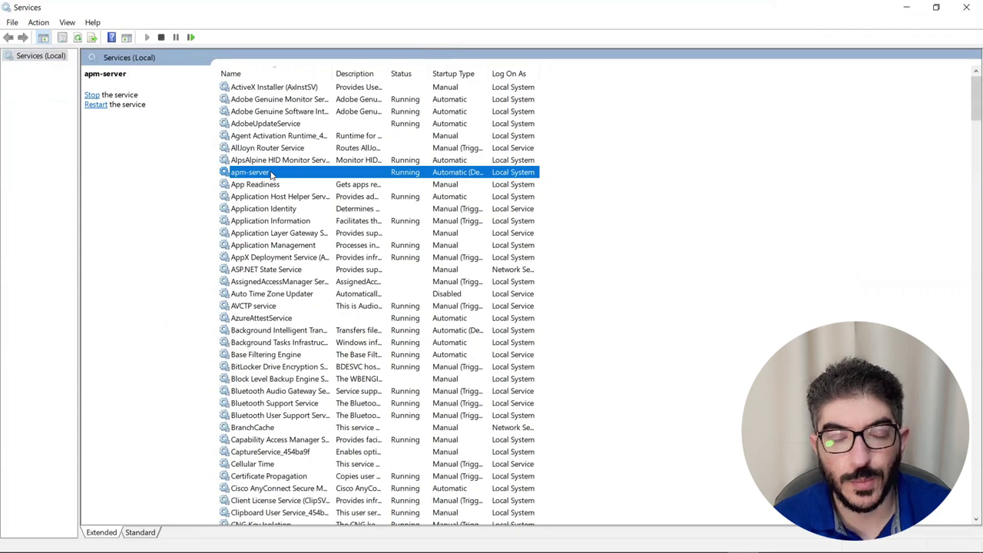
pyautogui.click(966, 11)
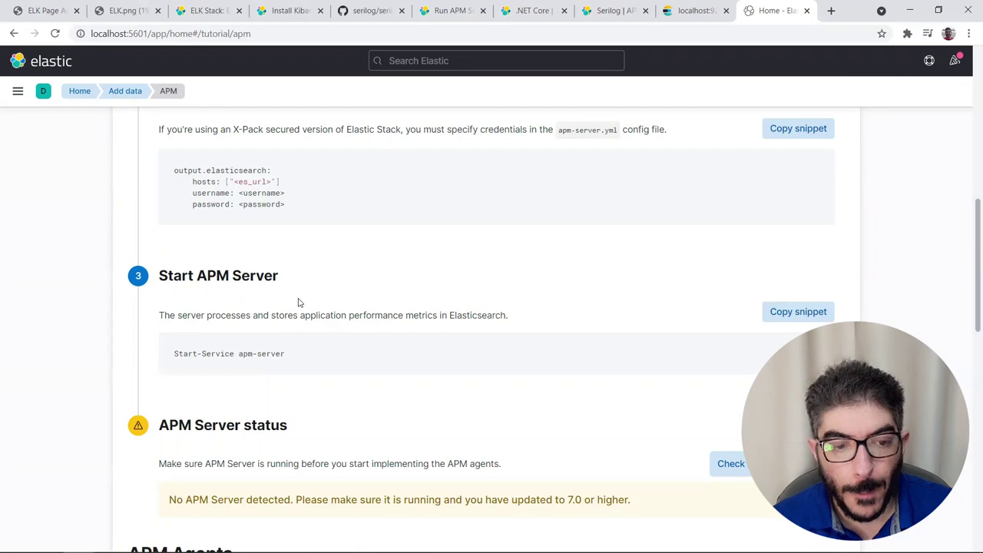
# Step: Check the APM Server status on Kibana's APM setup page
pyautogui.scroll(-2, 298, 301)
pyautogui.scroll(8, 338, 188)
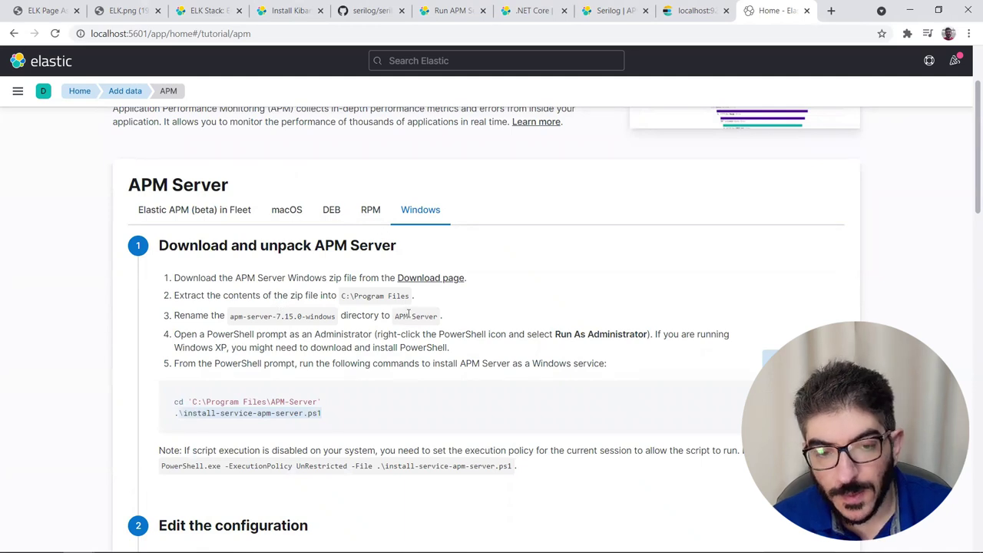
pyautogui.scroll(-9, 406, 311)
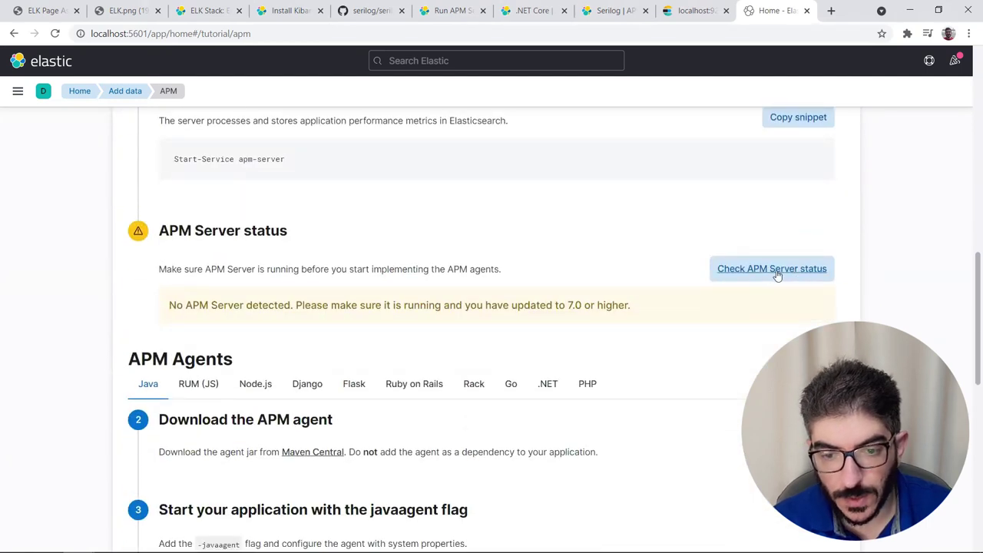
pyautogui.click(785, 273)
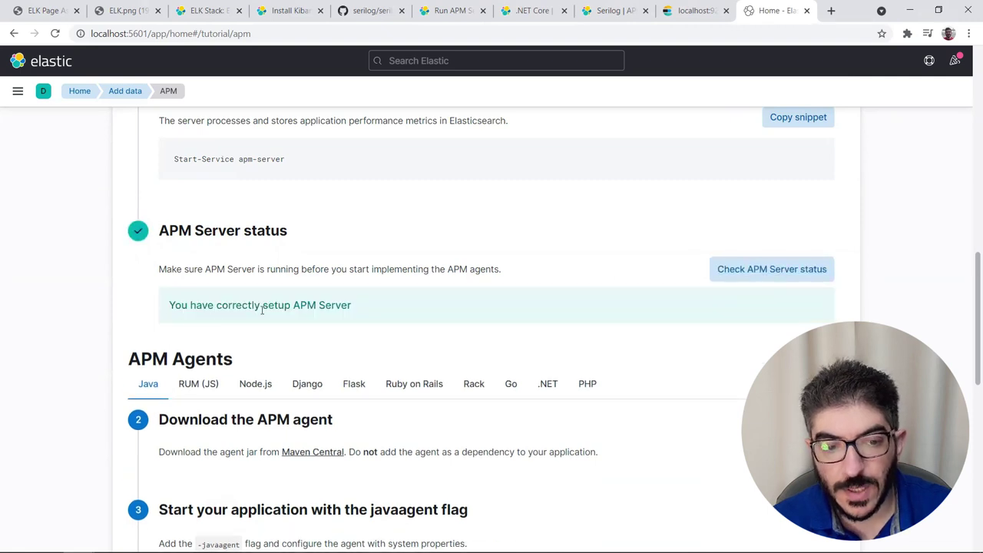
pyautogui.moveTo(352, 304); pyautogui.dragTo(159, 311)
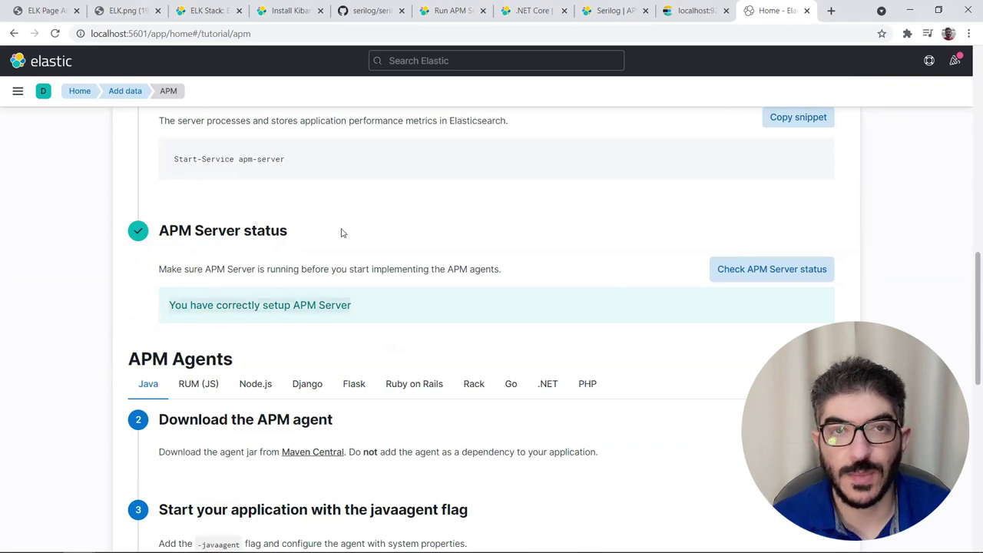
# Step: Show the .NET instructions under APM Agents
pyautogui.scroll(-1, 342, 232)
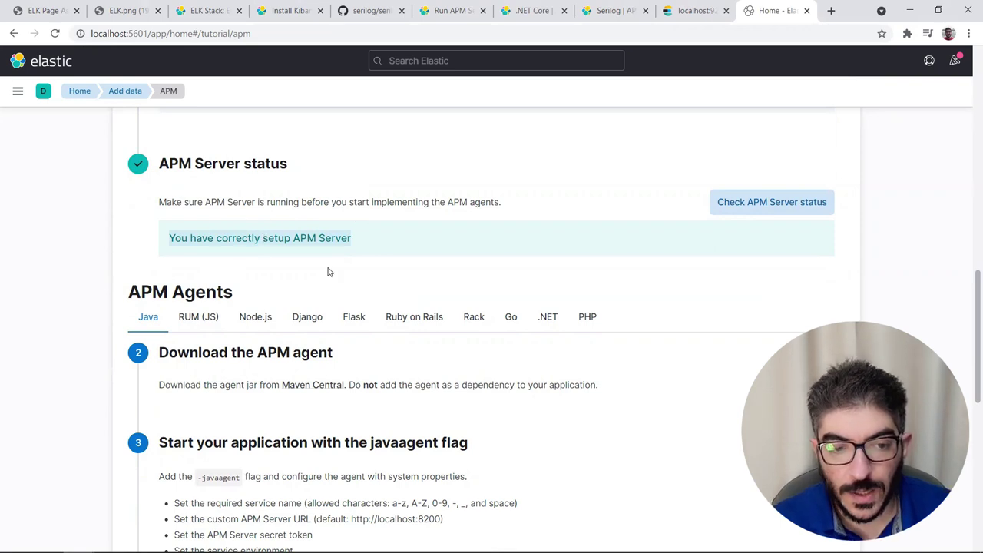
pyautogui.scroll(-2, 328, 269)
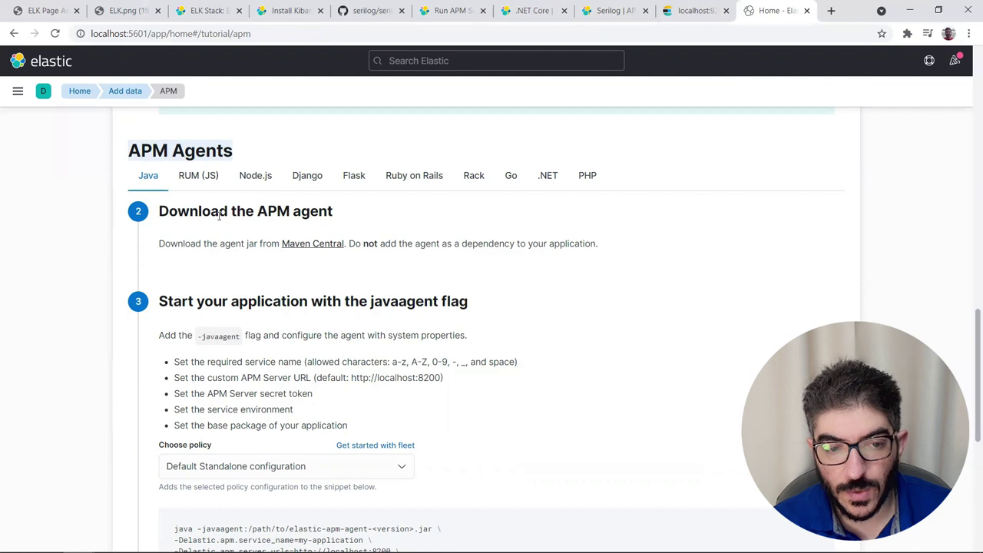
pyautogui.click(546, 180)
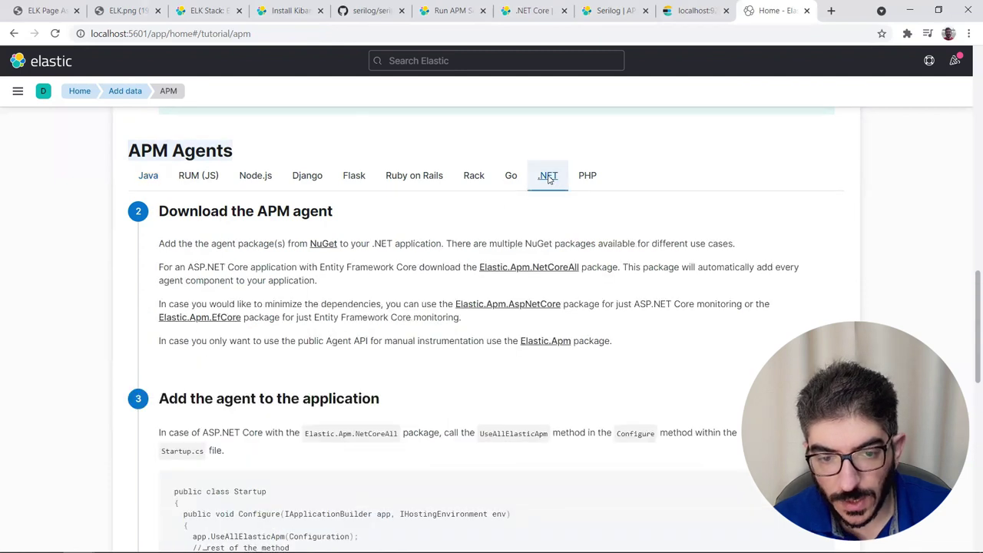
# Step: Review the .NET agent package instructions, switch to Visual Studio and stop debugging HelloLogging
pyautogui.scroll(-2, 407, 283)
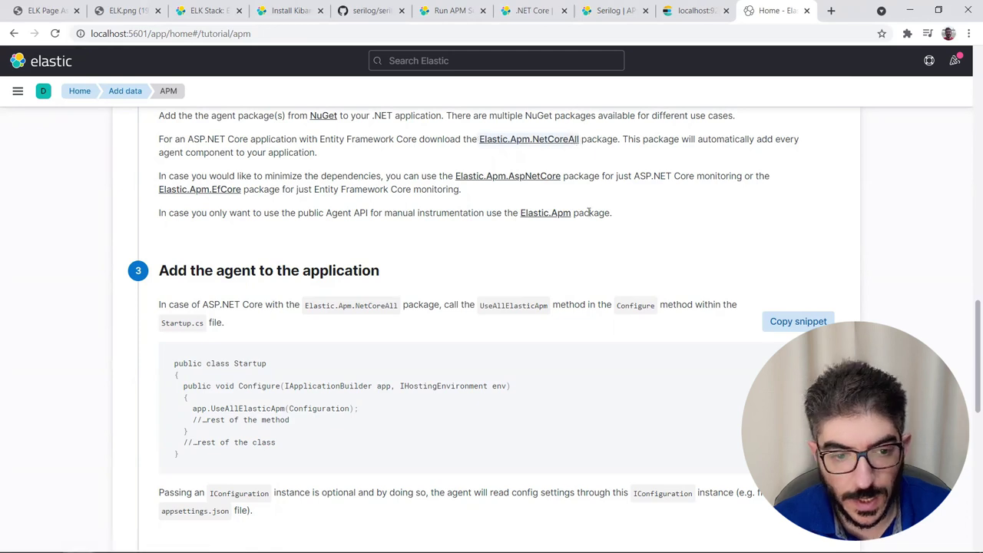
pyautogui.hotkey('alt', 'Tab')
pyautogui.press('Tab')
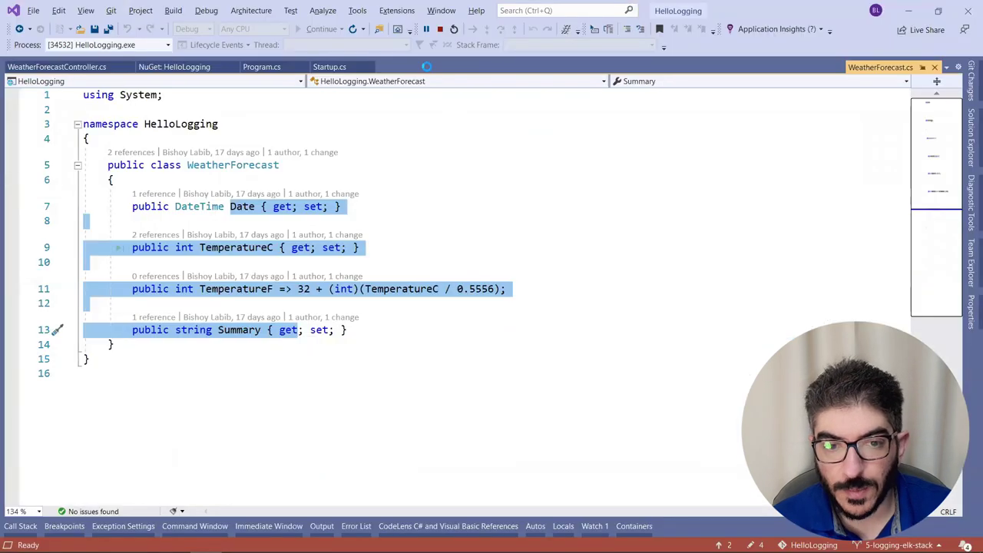
pyautogui.click(442, 29)
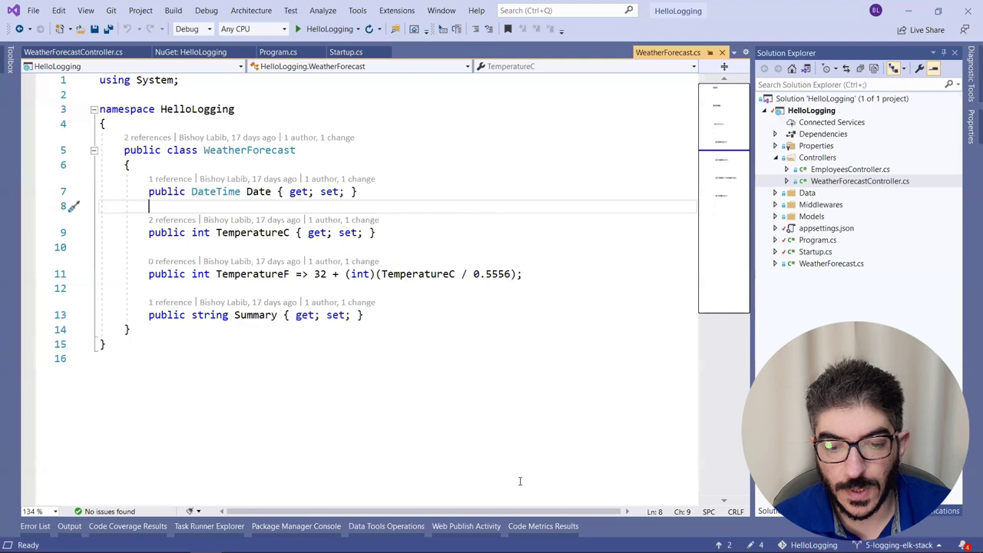
# Step: Open the NuGet package manager for the HelloLogging project and search for Elastic.Apm.NetCoreAll
pyautogui.click(810, 110)
pyautogui.rightClick(811, 111)
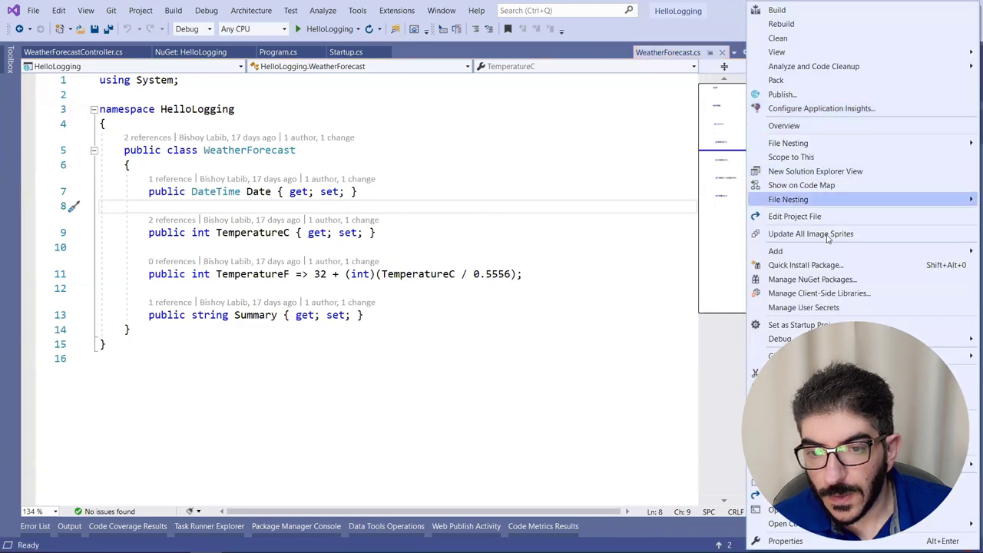
pyautogui.click(835, 283)
pyautogui.moveTo(128, 98); pyautogui.dragTo(4, 100)
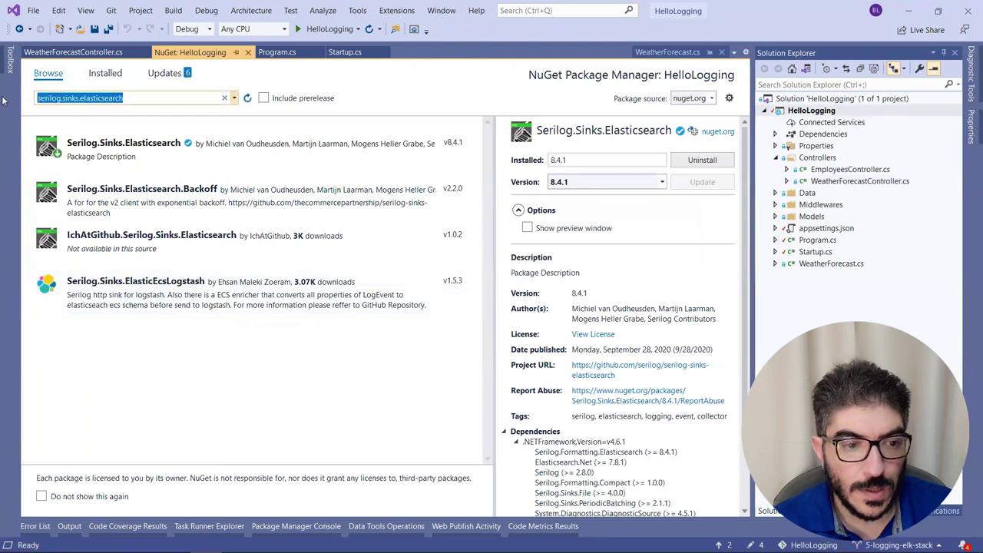
pyautogui.write('Elastic.Apm.NetCoreAll')
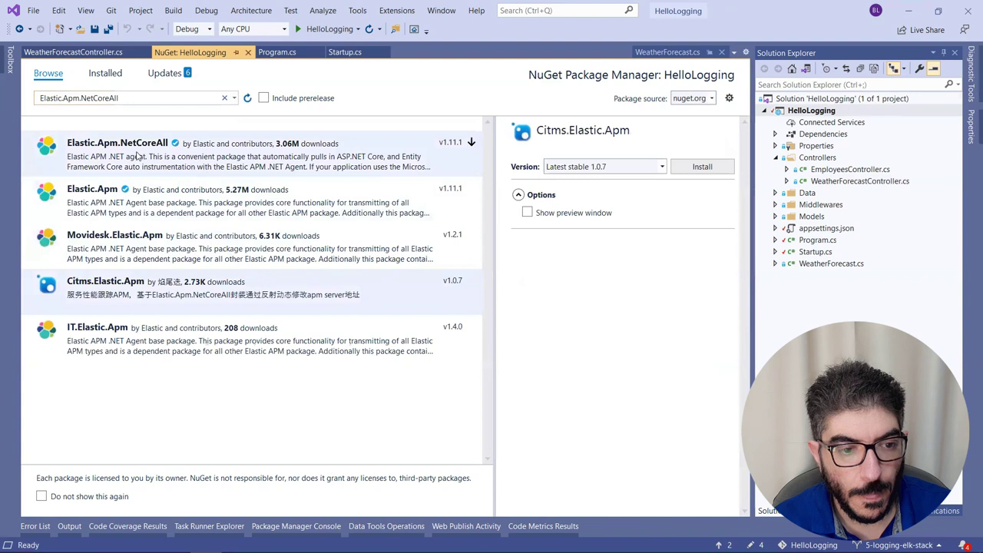
# Step: Install version 1.11.1 of the Elastic.Apm.NetCoreAll package in HelloLogging and accept the license terms
pyautogui.click(117, 157)
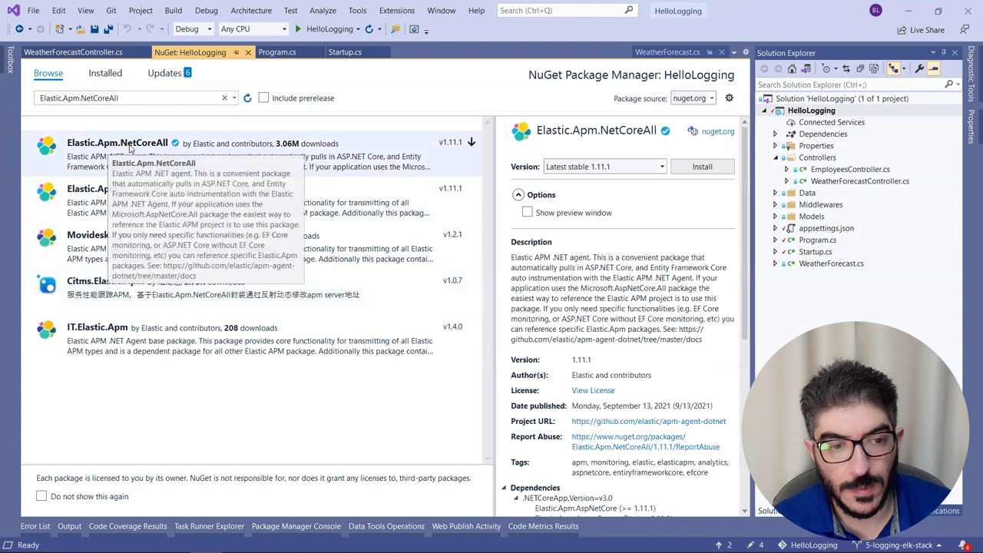
pyautogui.click(472, 142)
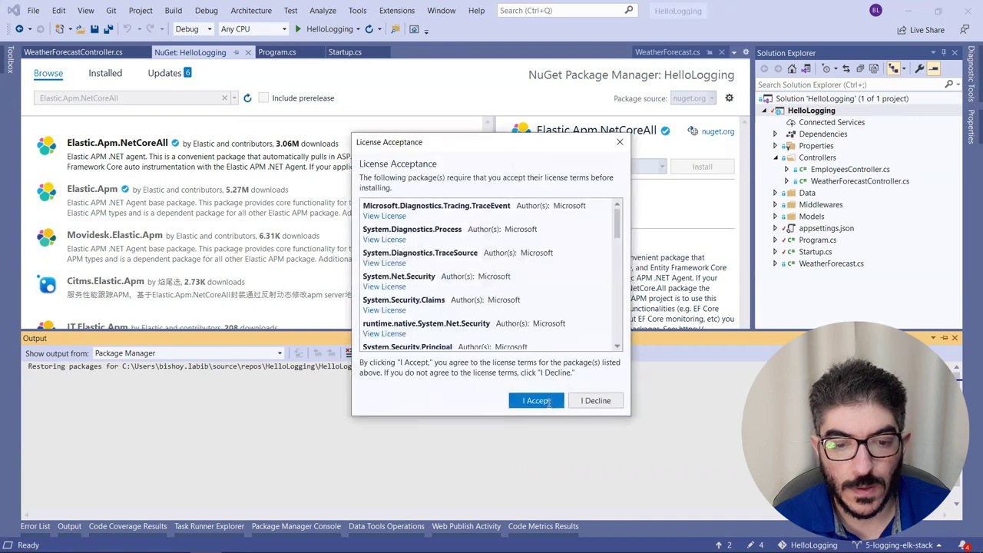
pyautogui.click(542, 403)
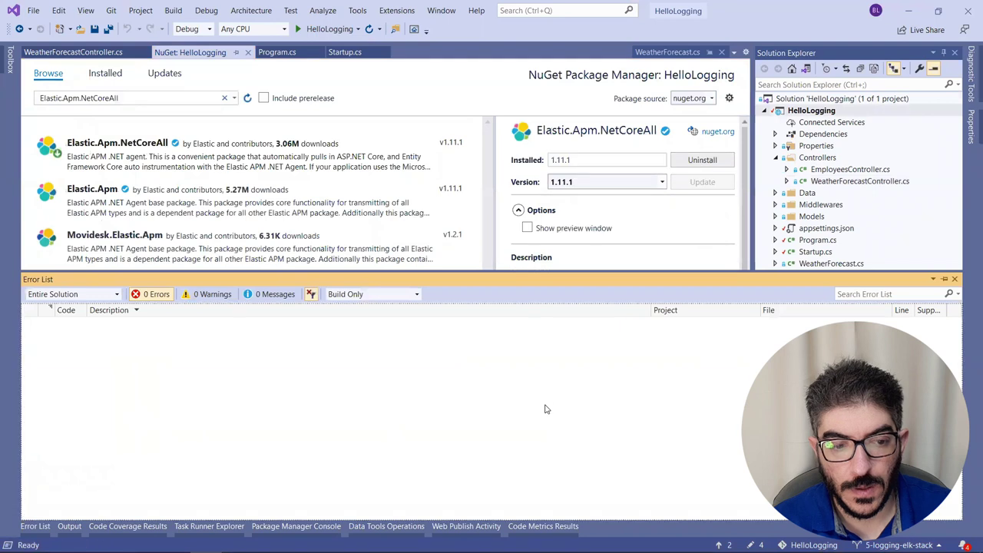
# Step: Switch to Kibana in Chrome and copy the line app.UseAllElasticApm(Configuration); from the .NET agent's Startup snippet
pyautogui.hotkey('alt', 'Tab')
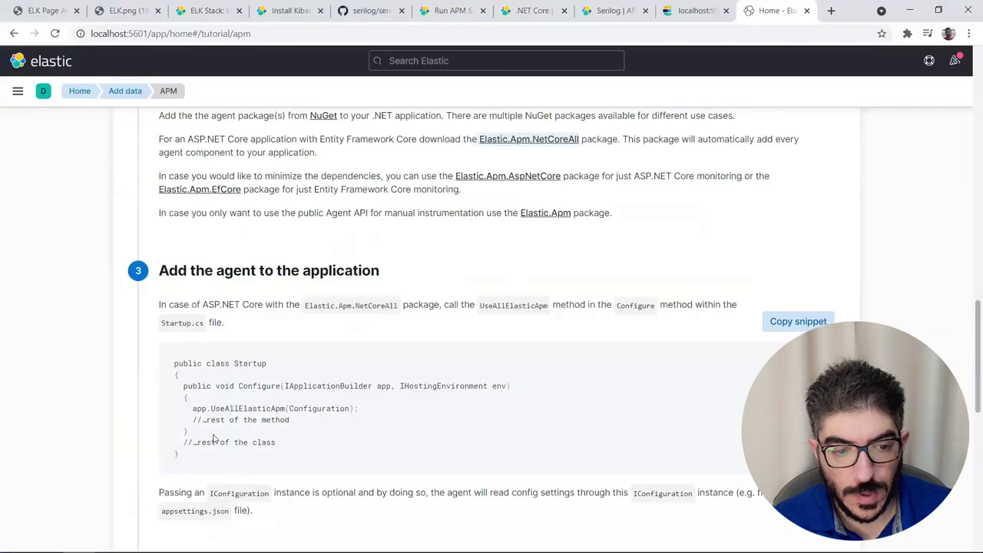
pyautogui.moveTo(193, 409); pyautogui.dragTo(372, 413)
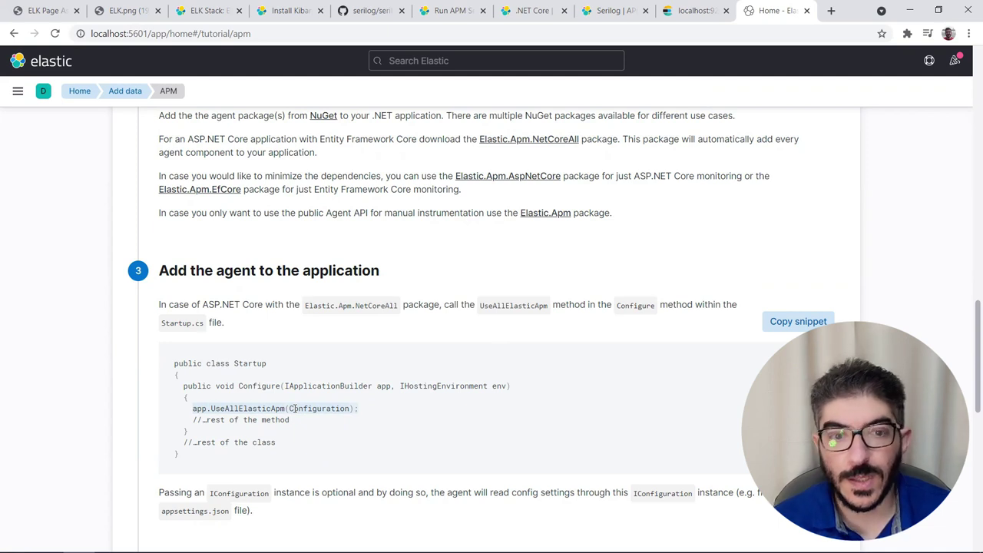
pyautogui.doubleClick(246, 407)
pyautogui.moveTo(194, 407); pyautogui.dragTo(356, 423)
pyautogui.hotkey('ctrl', 'c')
# Step: In Visual Studio, paste app.UseAllElasticApm(Configuration); as the first line of the Configure method in Startup.cs
pyautogui.hotkey('alt', 'Tab')
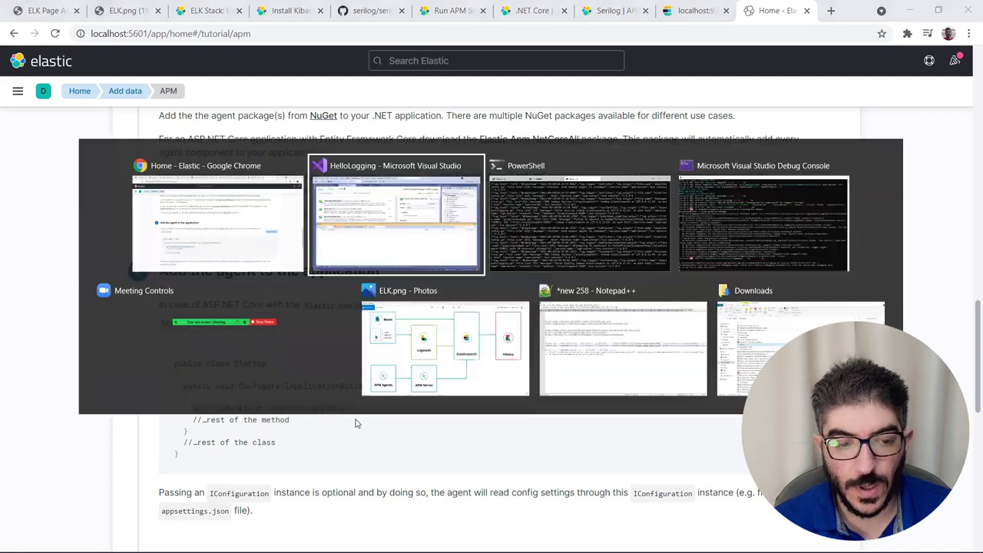
pyautogui.click(345, 51)
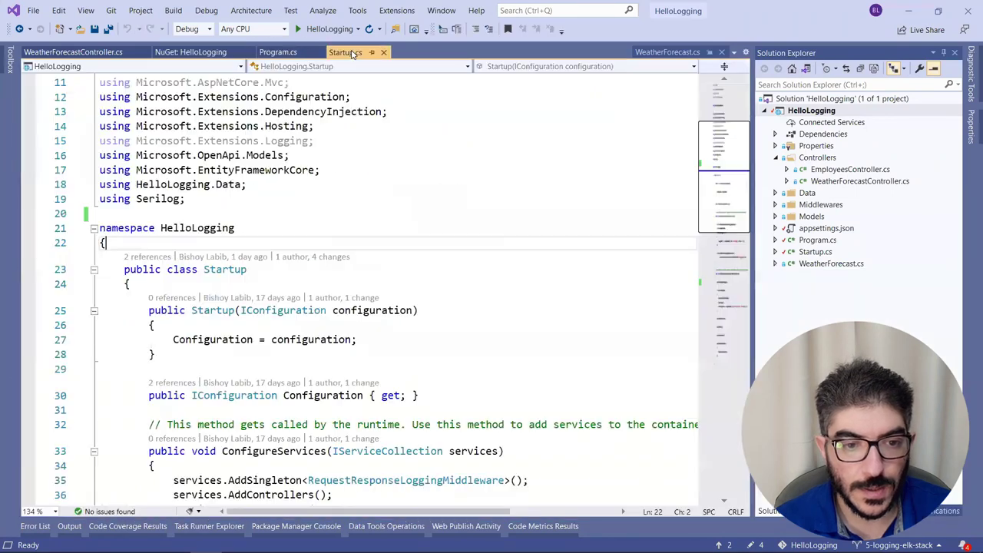
pyautogui.scroll(-3, 441, 393)
pyautogui.scroll(-6, 441, 392)
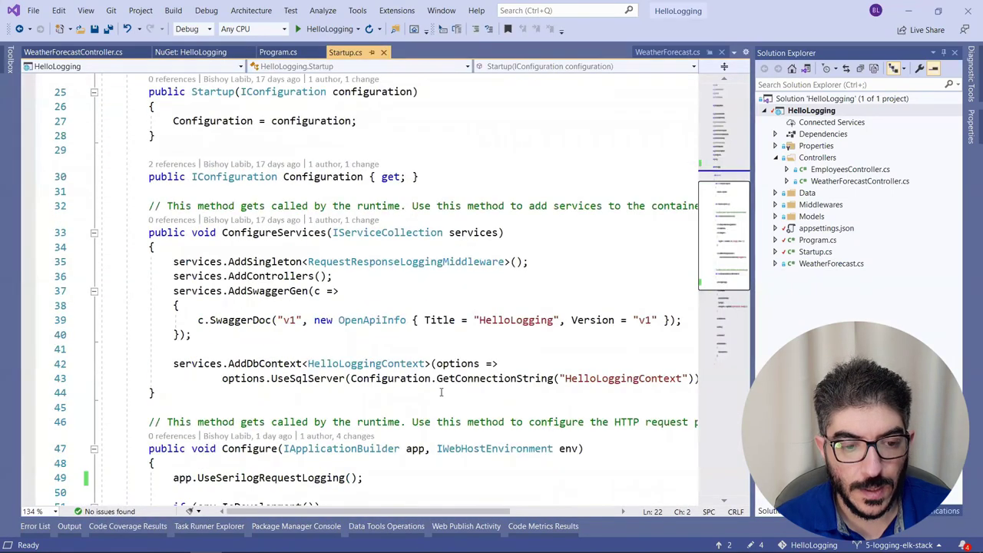
pyautogui.click(248, 230)
pyautogui.click(262, 245)
pyautogui.press('Return')
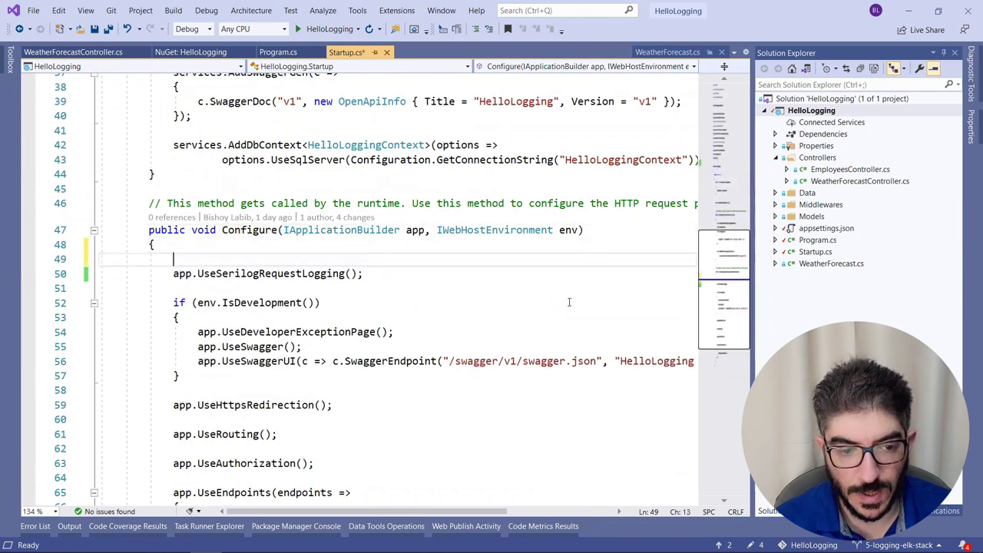
pyautogui.hotkey('ctrl', 'v')
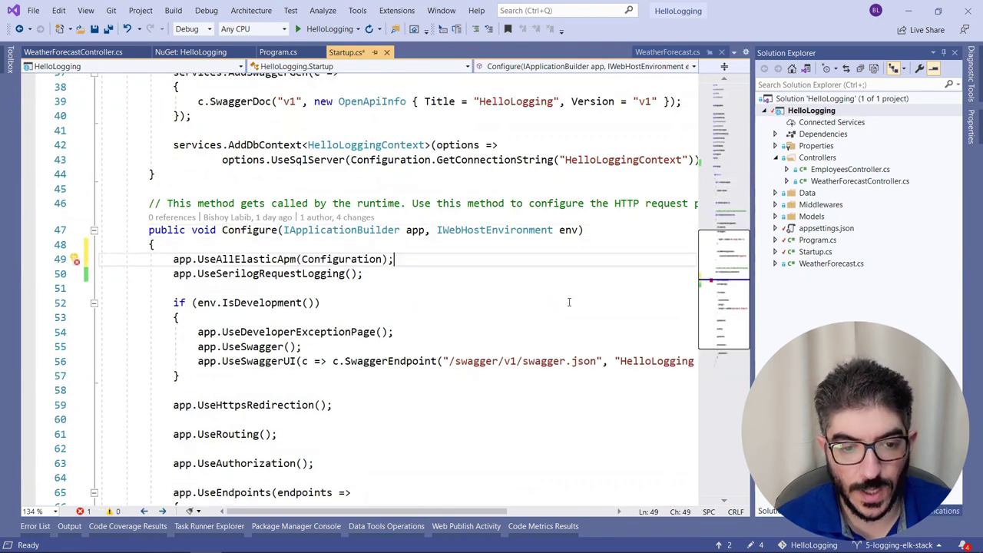
# Step: Resolve the UseAllElasticApm reference in Startup.cs by adding using Elastic.Apm.NetCoreAll;
pyautogui.click(260, 259)
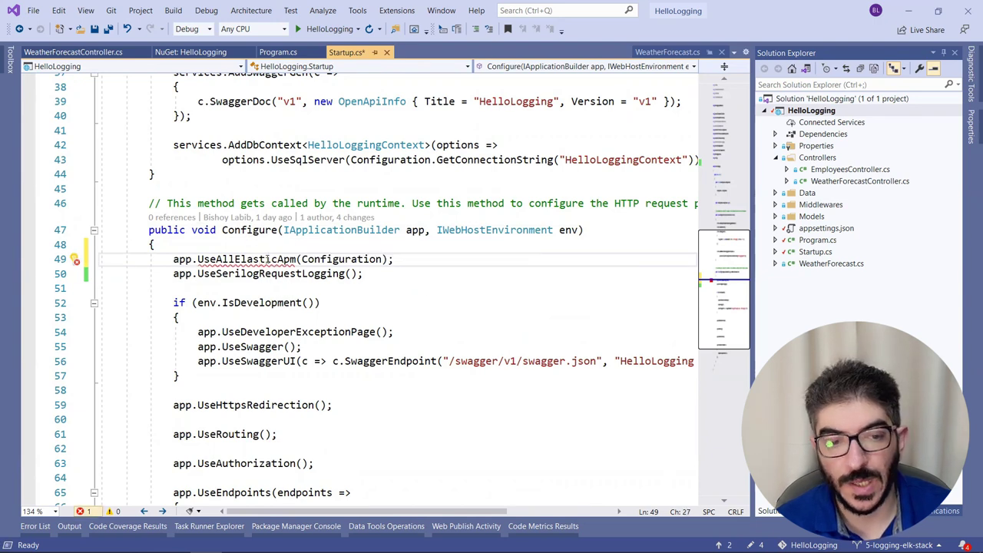
pyautogui.moveTo(268, 259)
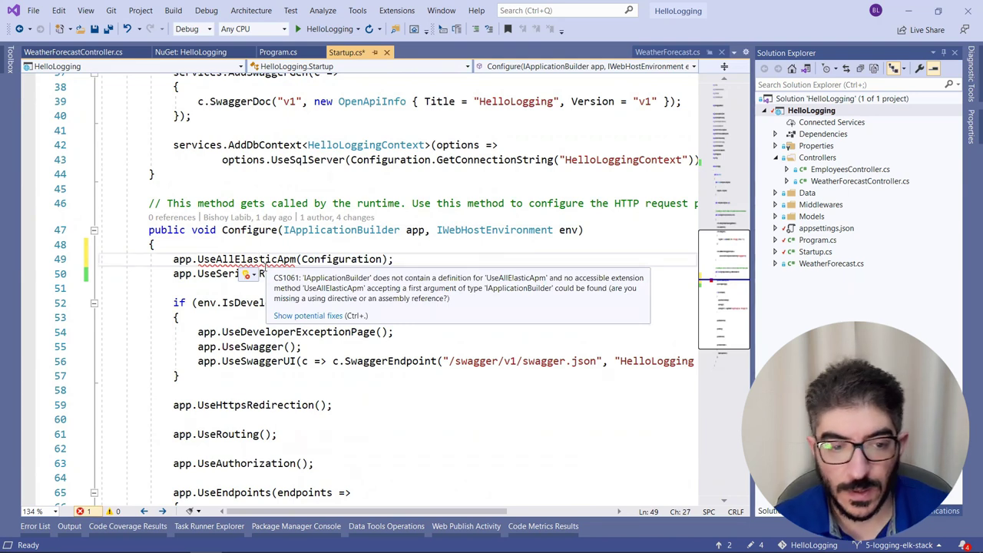
pyautogui.hotkey('ctrl', '.')
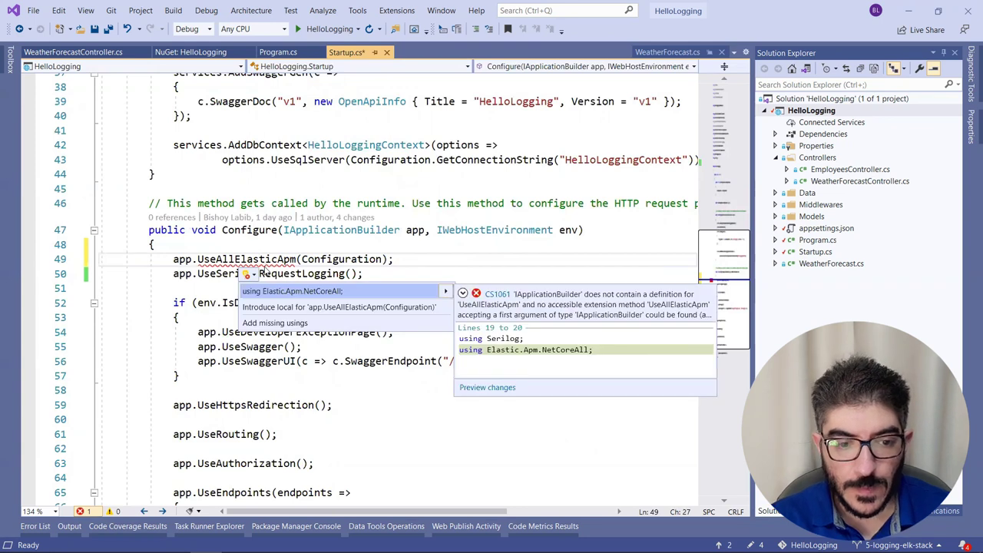
pyautogui.press('Return')
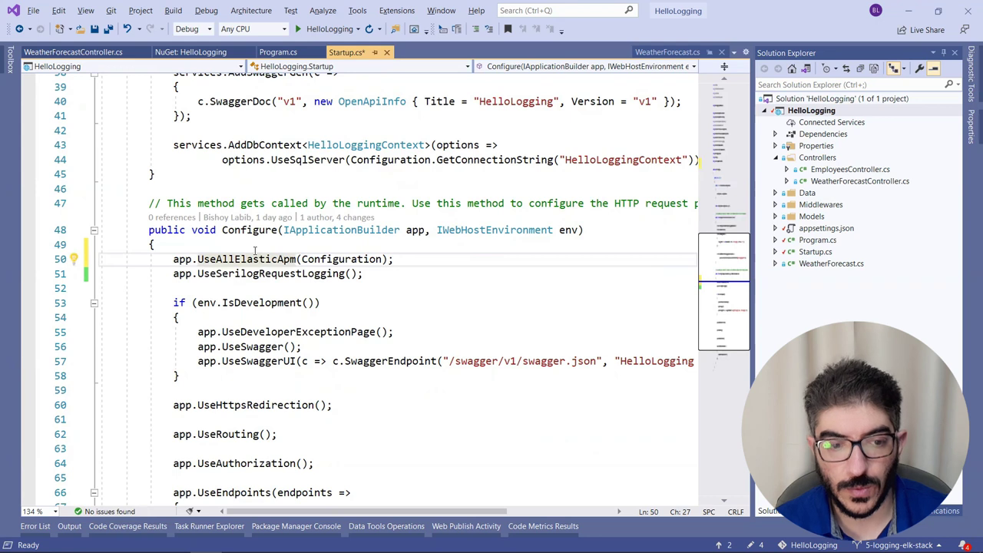
# Step: Switch to Kibana in Chrome and copy the ElasticApm section from the sample appsettings.json file
pyautogui.hotkey('alt', 'Tab')
pyautogui.scroll(-5, 277, 366)
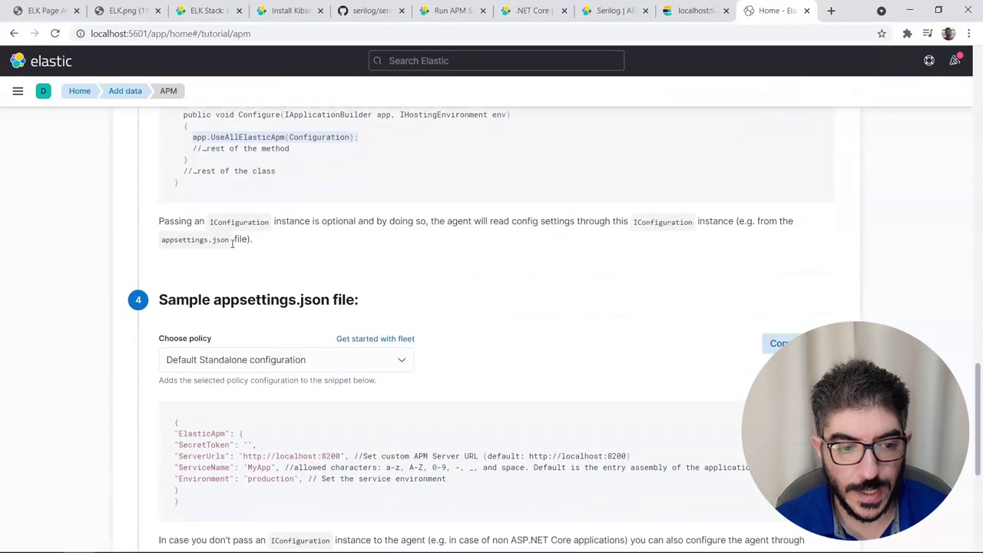
pyautogui.moveTo(216, 298); pyautogui.dragTo(291, 301)
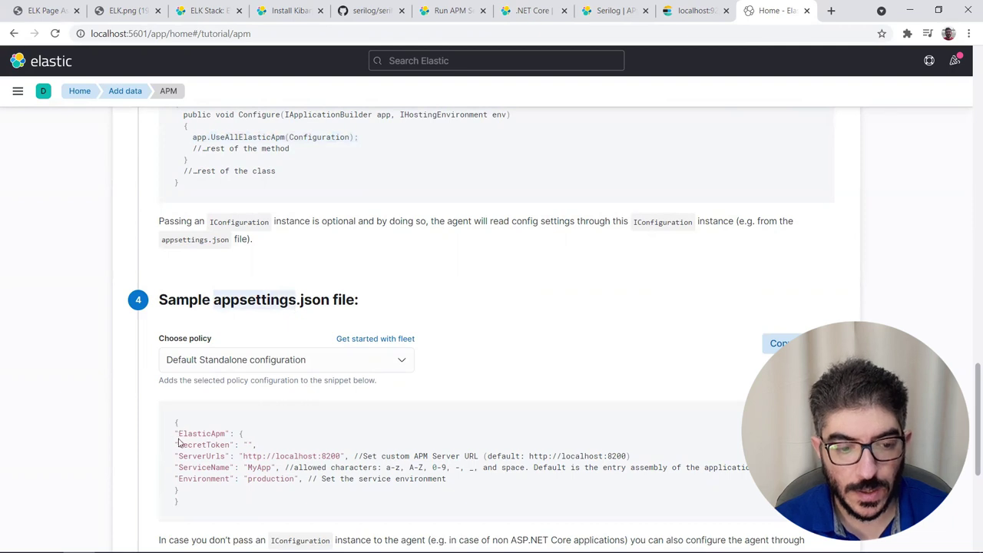
pyautogui.moveTo(176, 433); pyautogui.dragTo(227, 496)
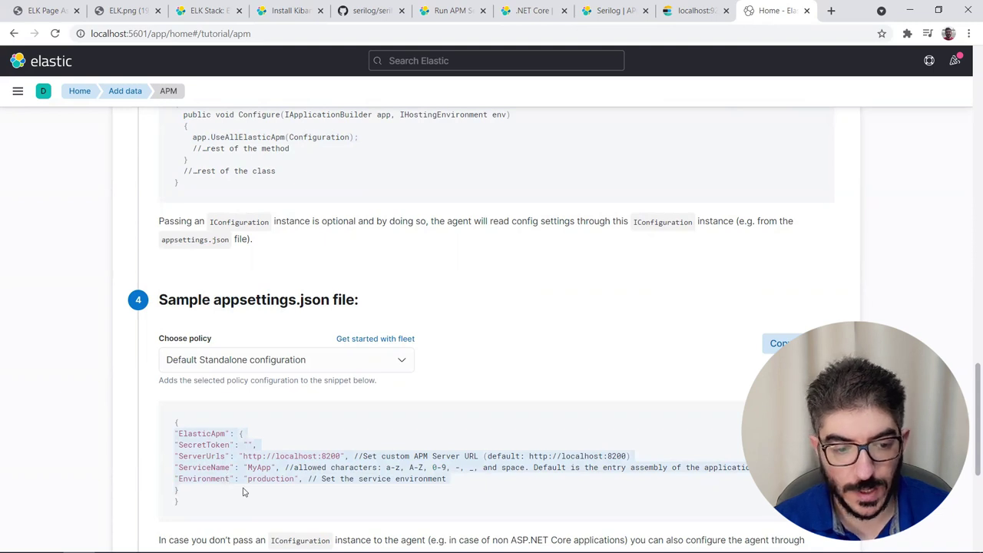
# Step: In Visual Studio, open HelloLogging's appsettings.json and paste the ElasticApm section after ConnectionStrings
pyautogui.hotkey('alt', 'Tab')
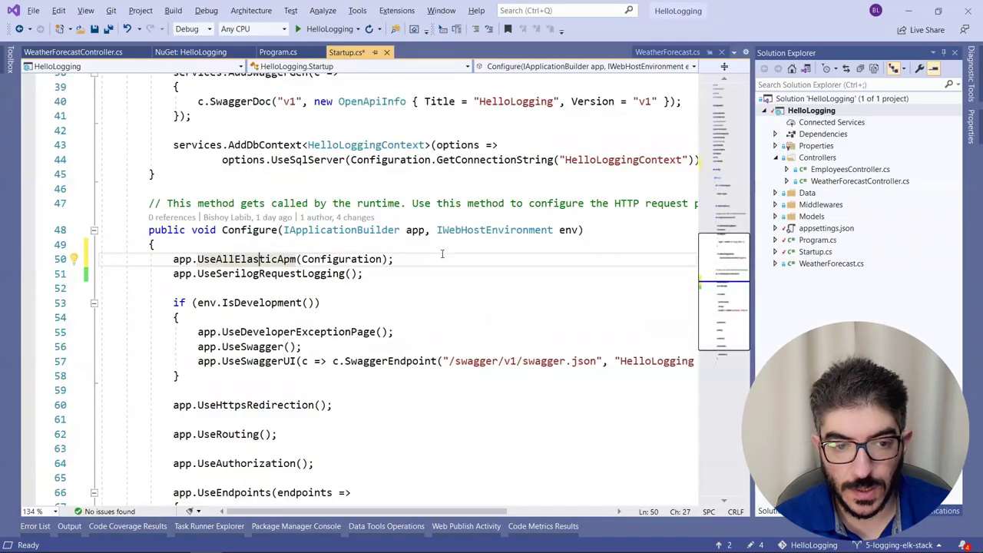
pyautogui.doubleClick(826, 228)
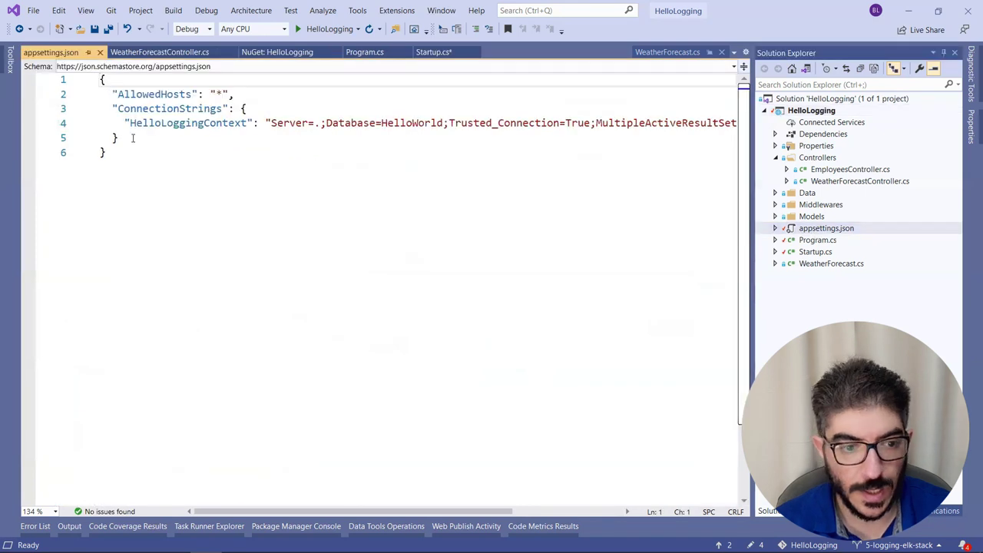
pyautogui.click(394, 138)
pyautogui.hotkey('ctrl', 'v')
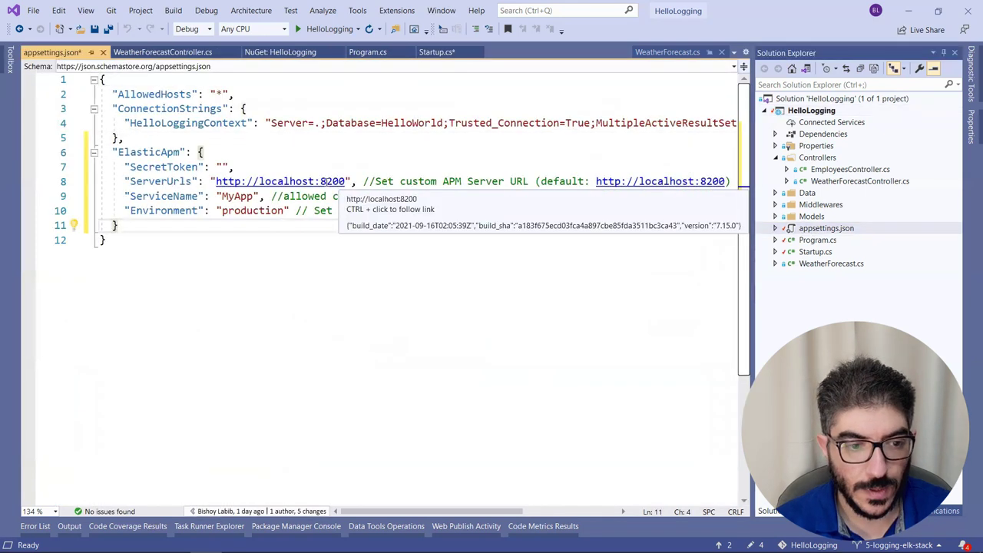
# Step: Set ServiceName in the ElasticApm section of appsettings.json to HelloLogging
pyautogui.doubleClick(152, 153)
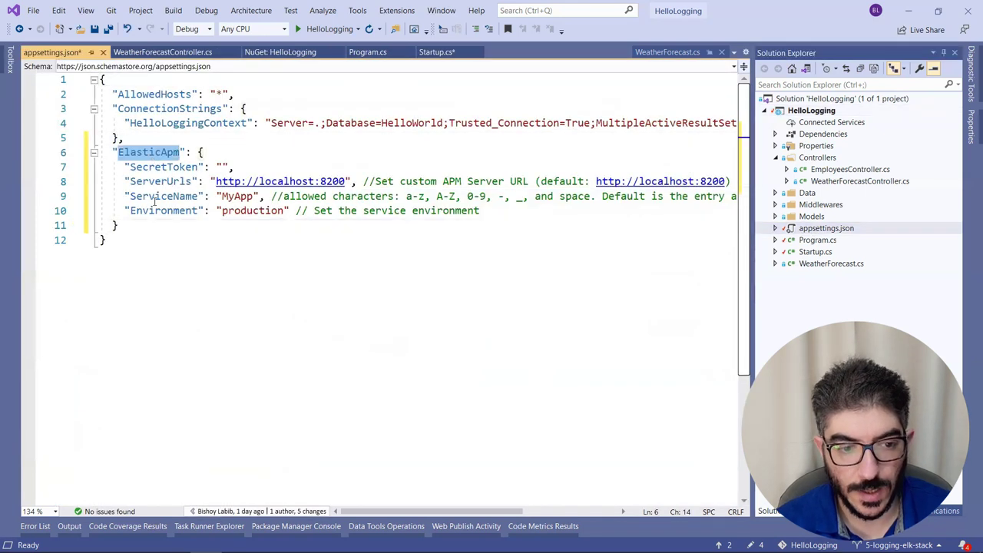
pyautogui.doubleClick(152, 195)
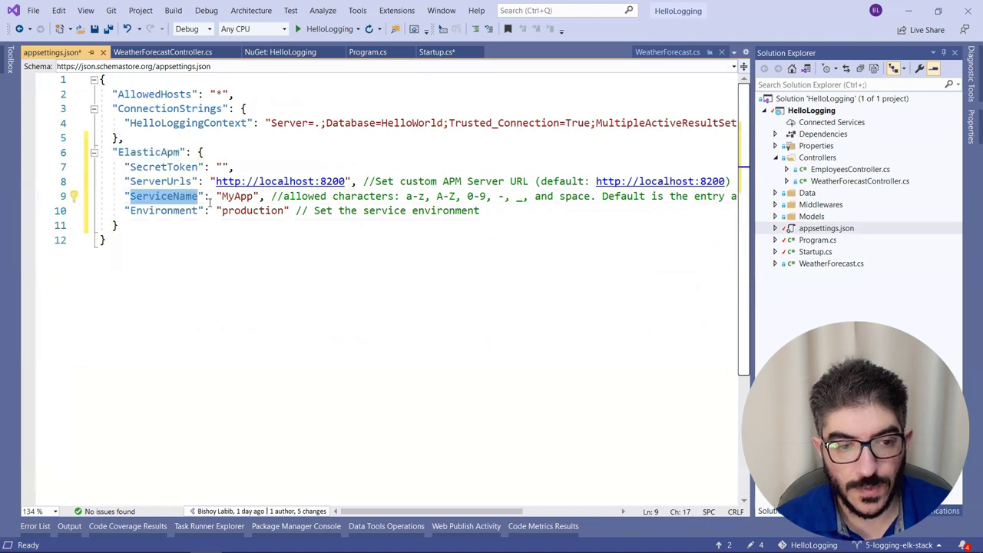
pyautogui.doubleClick(241, 196)
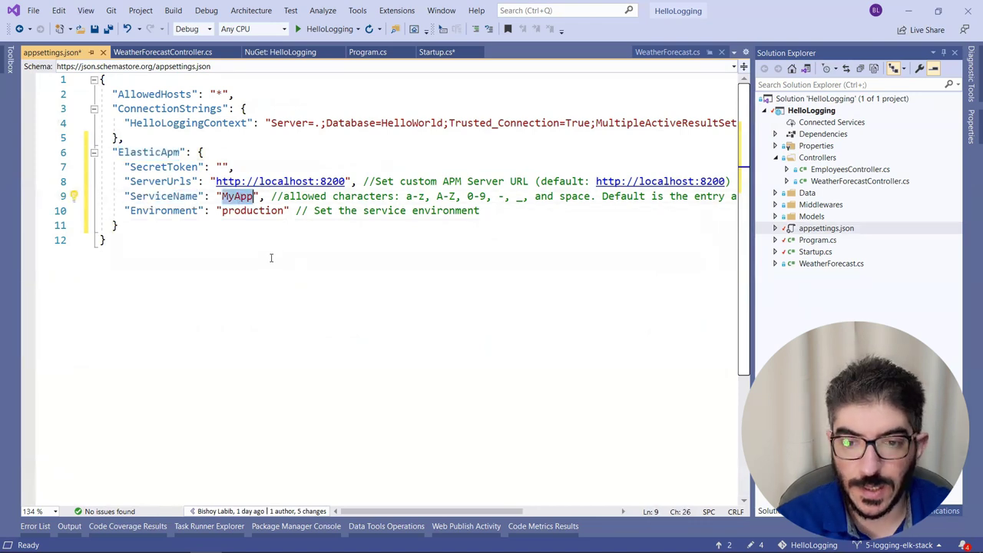
pyautogui.write('HelloLoggin')
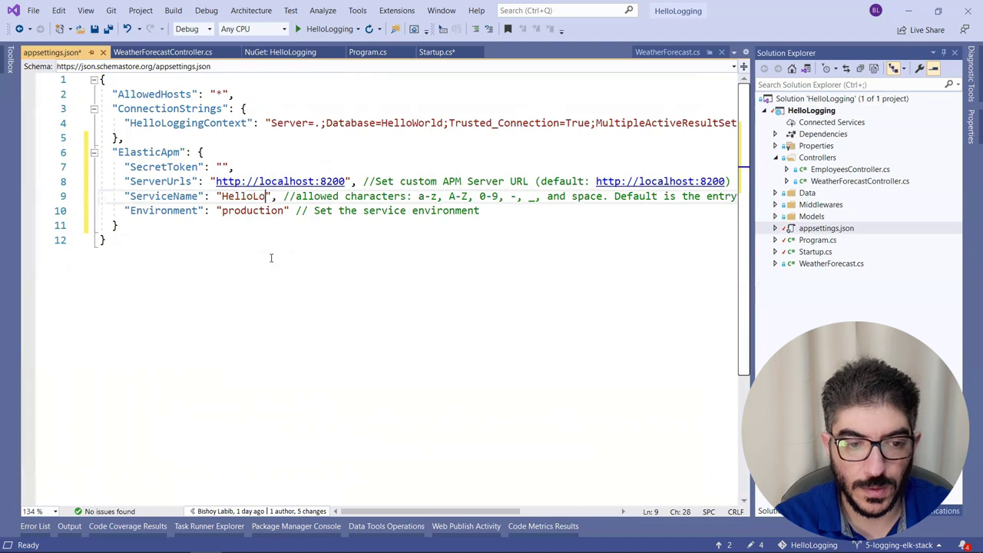
pyautogui.write('g')
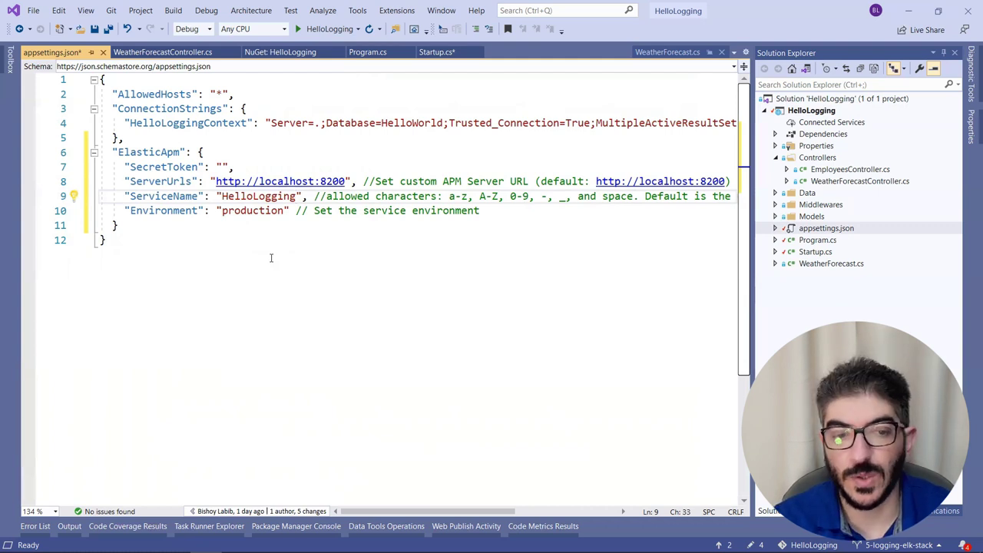
# Step: Examine the ServerUrls address and port in the ElasticApm section
pyautogui.hotkey('ctrl', 'shift', 'Left')
pyautogui.press('Up')
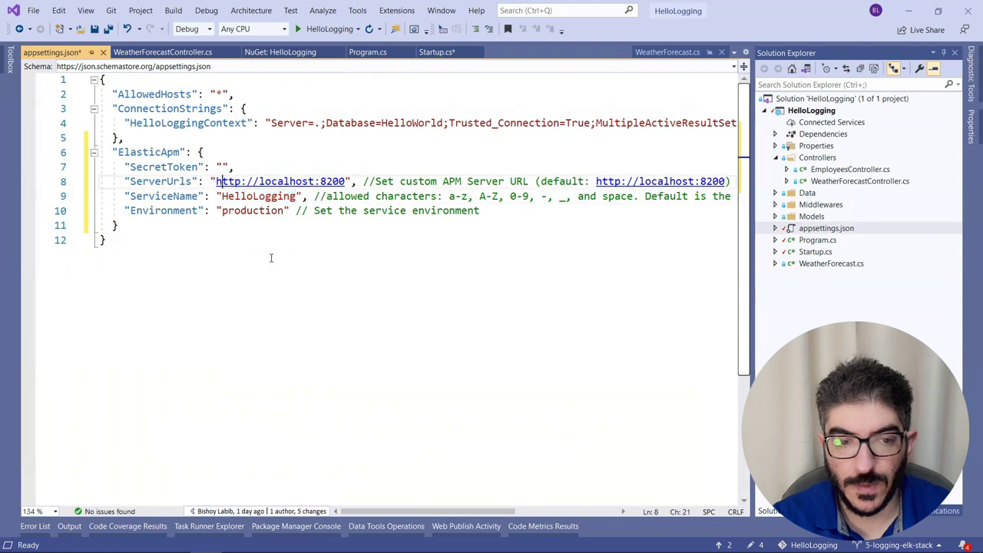
pyautogui.press('Left')
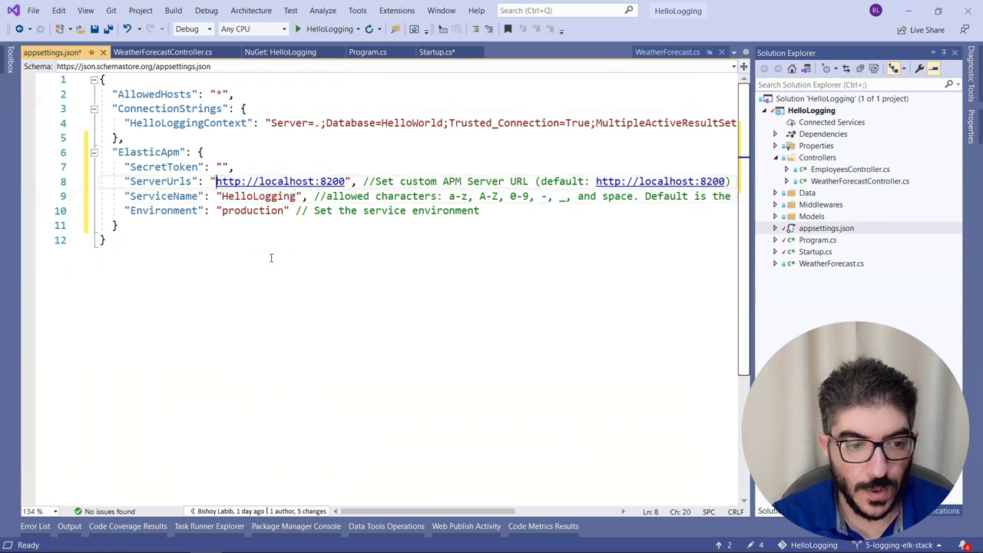
pyautogui.hotkey('ctrl', 'Right')
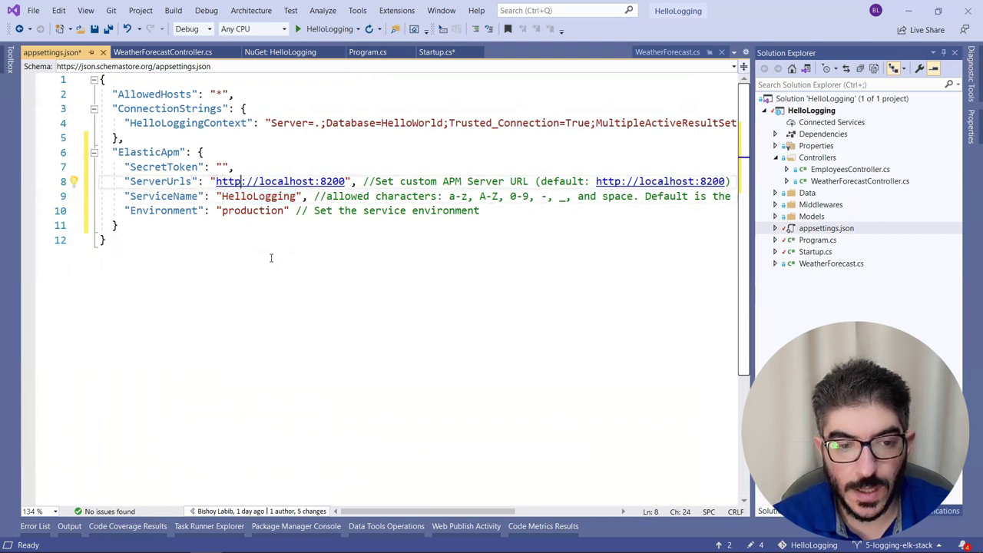
pyautogui.hotkey('ctrl', 'Right')
pyautogui.hotkey('ctrl', 'Right')
pyautogui.hotkey('ctrl', 'Right')
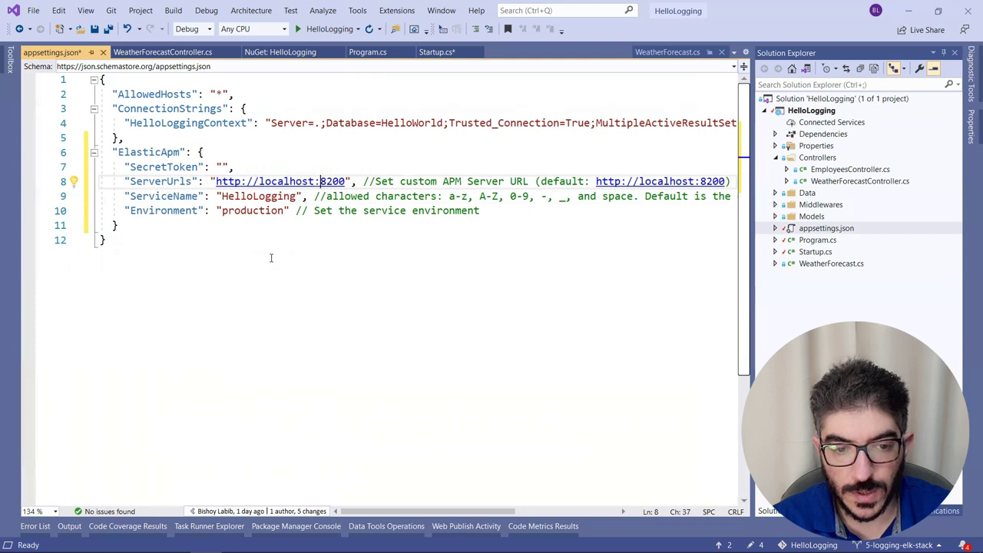
# Step: Check the port in the ElasticApm ServerUrls value and save appsettings.json
pyautogui.hotkey('ctrl', 'shift', 'Right')
pyautogui.press('Right')
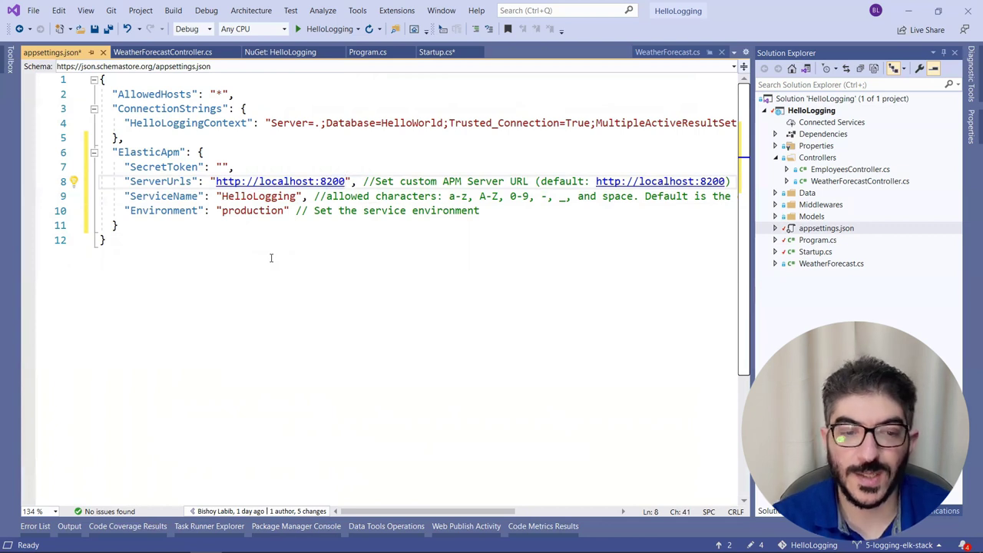
pyautogui.hotkey('ctrl', 'shift', 'Left')
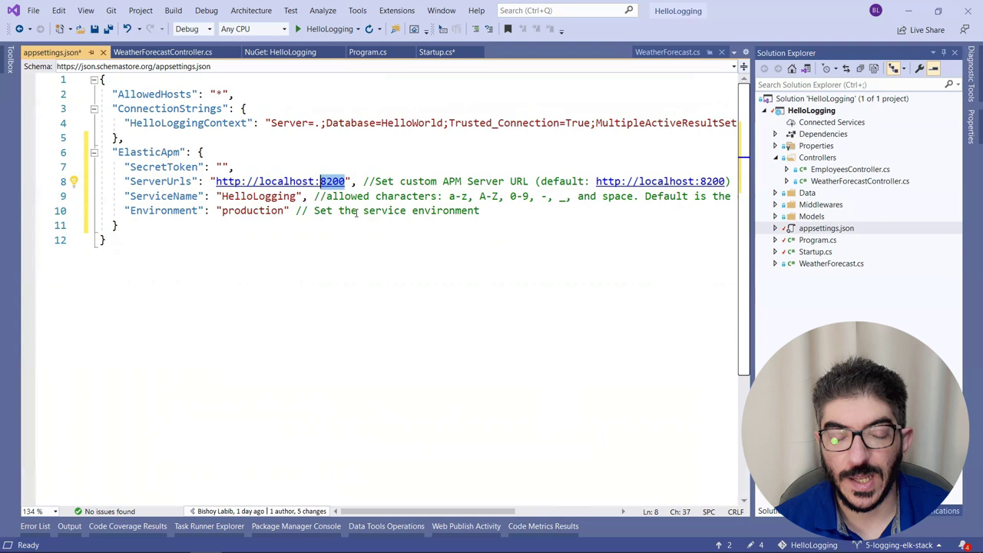
pyautogui.press('Left')
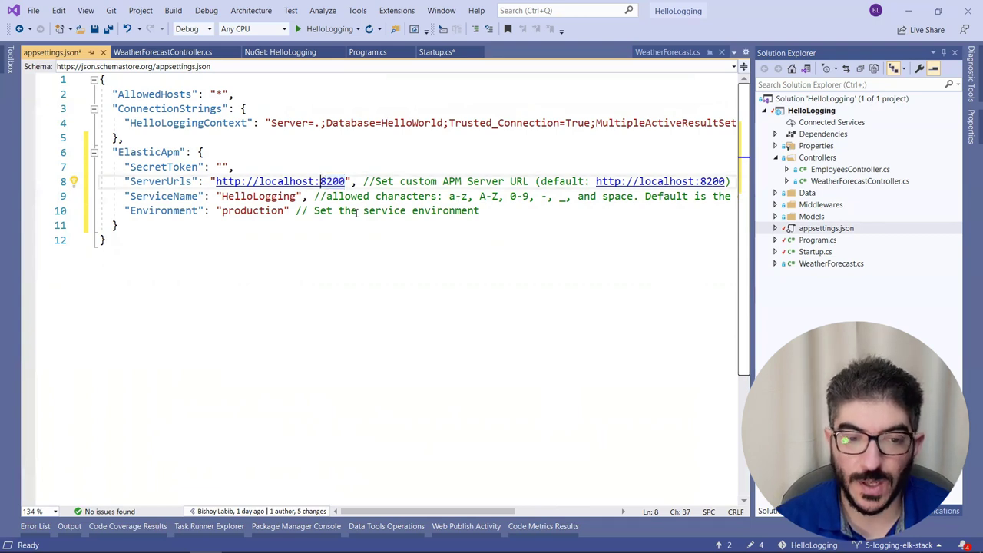
pyautogui.hotkey('ctrl', 's')
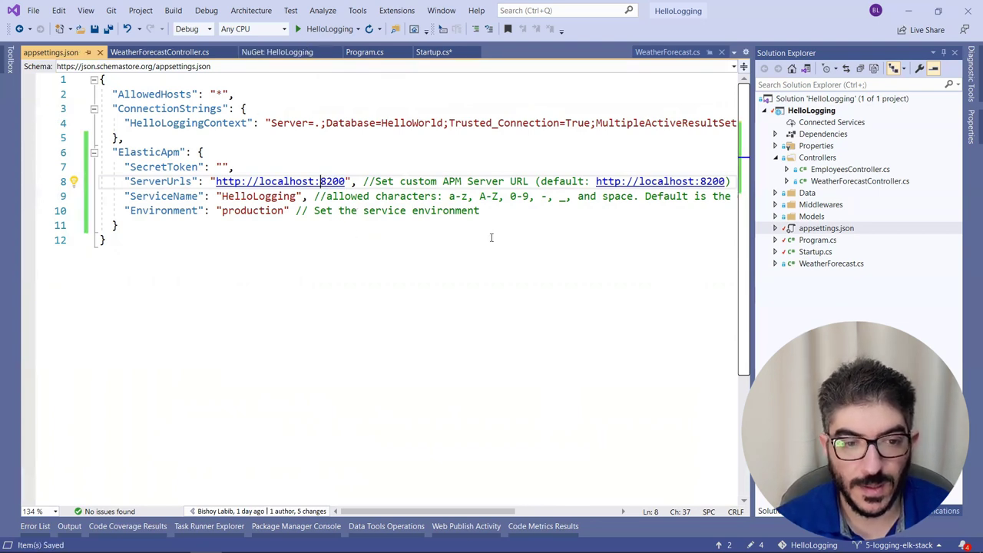
# Step: Review the UseAllElasticApm call in Startup.cs and start HelloLogging in debug mode
pyautogui.moveTo(113, 138); pyautogui.dragTo(176, 241)
pyautogui.click(430, 52)
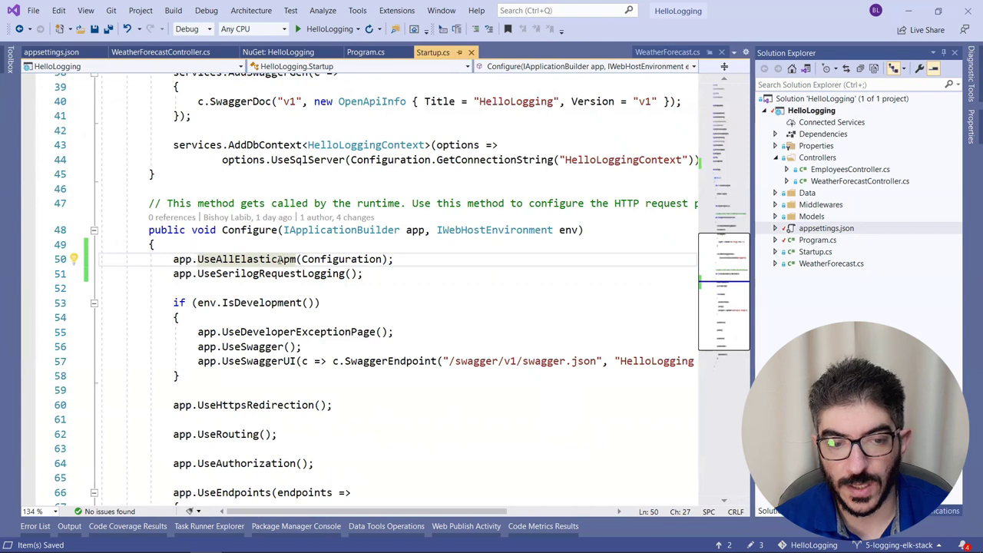
pyautogui.click(321, 31)
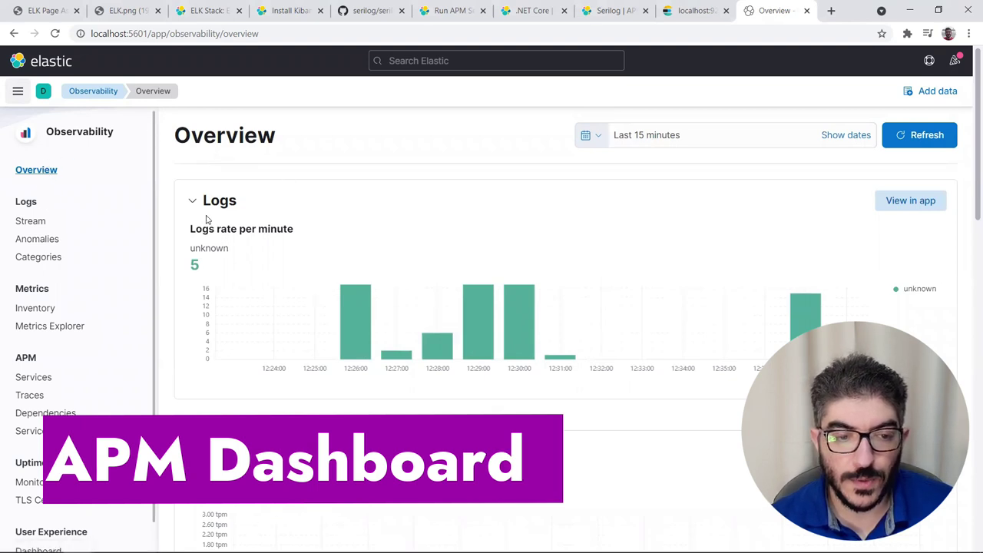
# Step: Check the APM section of Kibana's Observability overview, then execute the GET /WeatherForecast request in Swagger UI
pyautogui.scroll(-3, 302, 421)
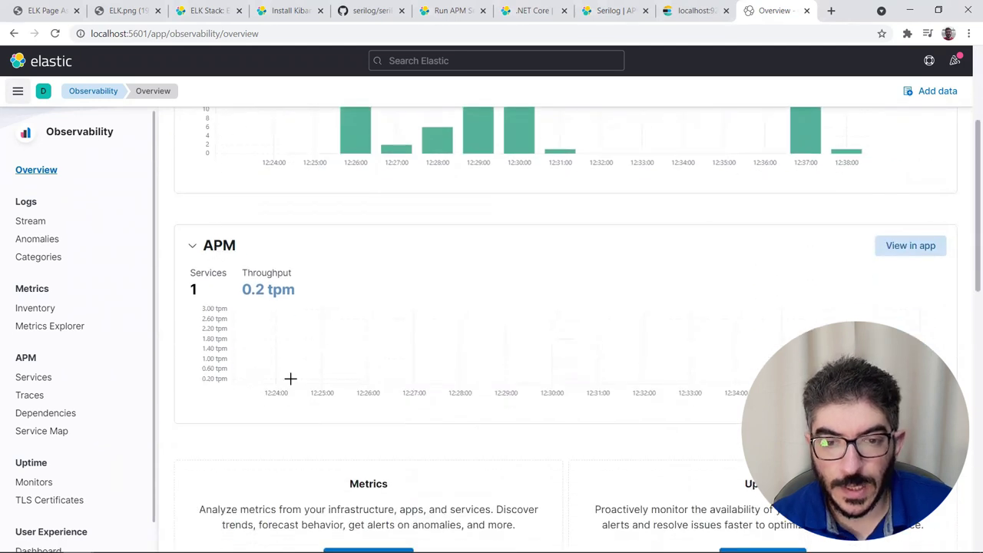
pyautogui.hotkey('alt', 'Tab')
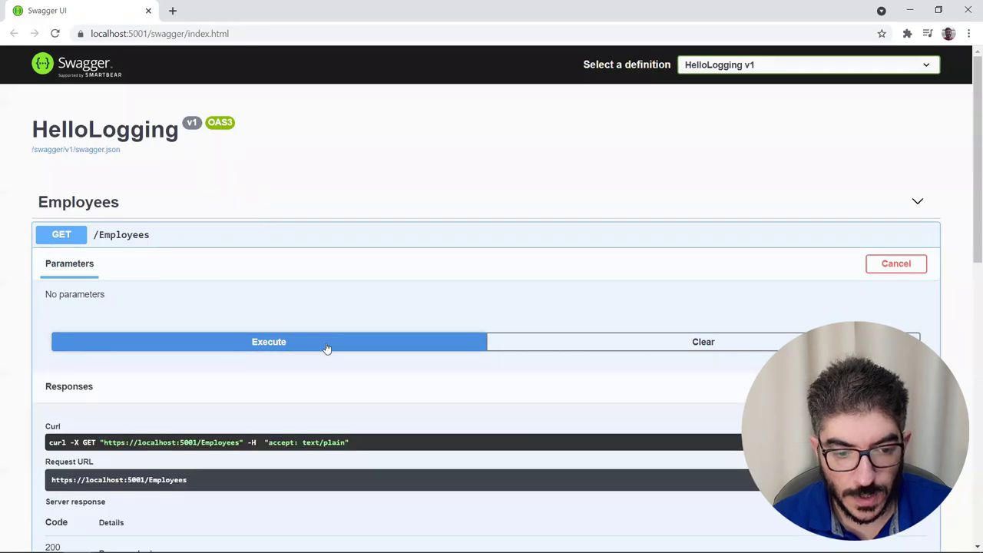
pyautogui.scroll(-10, 365, 366)
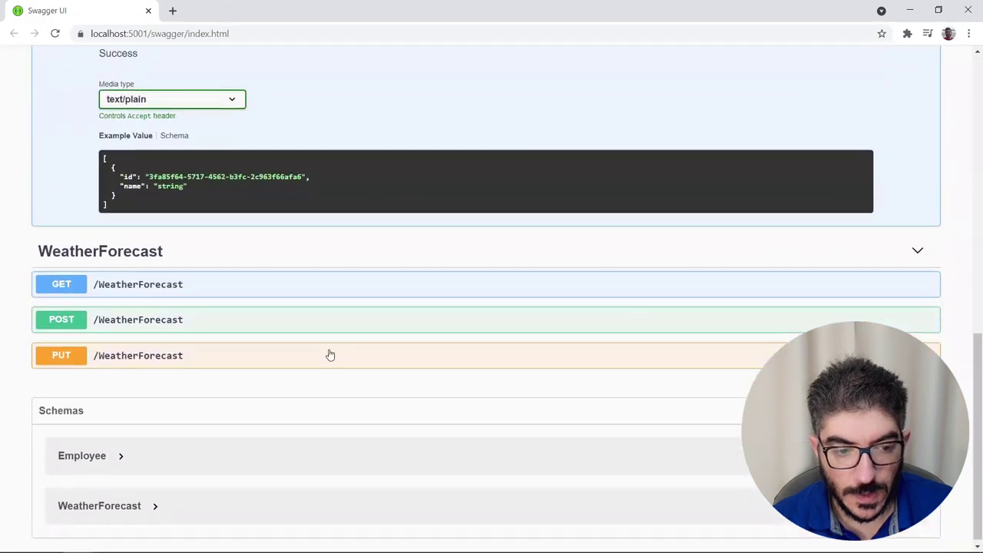
pyautogui.click(266, 283)
pyautogui.click(893, 311)
pyautogui.click(450, 381)
pyautogui.scroll(-3, 450, 381)
pyautogui.scroll(-2, 452, 381)
pyautogui.scroll(-6, 538, 392)
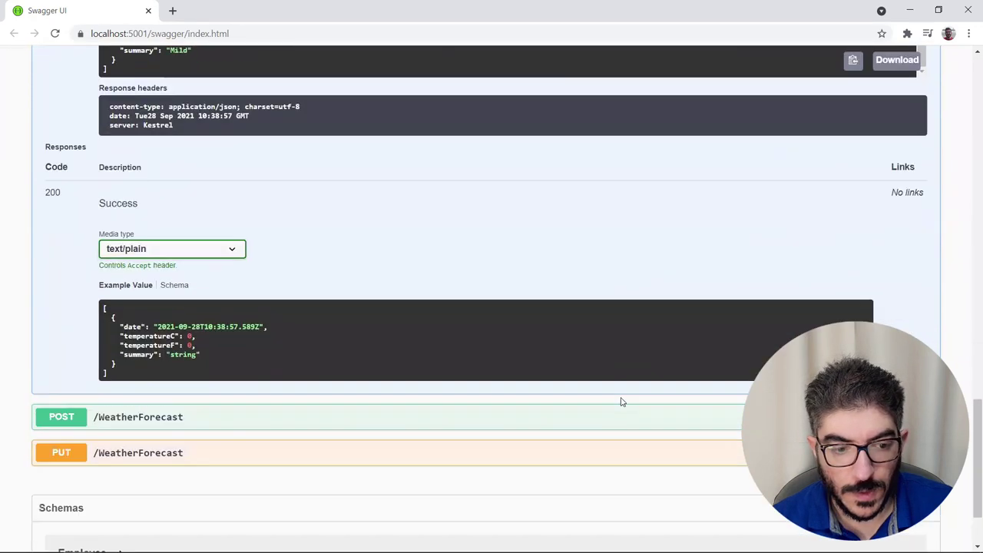
# Step: Execute the POST /WeatherForecast request with its default request body
pyautogui.scroll(-1, 621, 402)
pyautogui.click(235, 330)
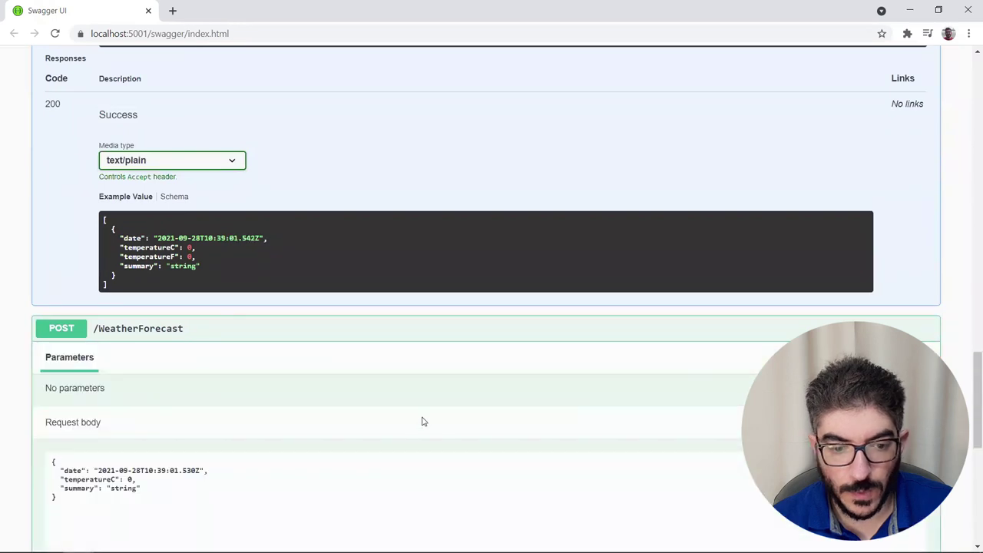
pyautogui.scroll(-4, 392, 420)
pyautogui.click(384, 388)
pyautogui.scroll(-3, 428, 397)
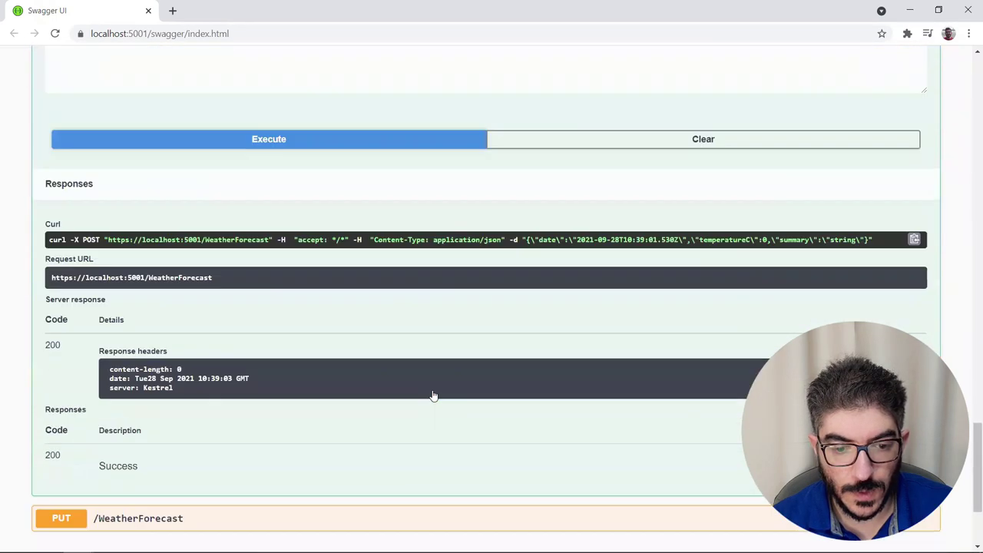
# Step: Execute the PUT /WeatherForecast request with number 1 and continue debugging in Visual Studio past the thrown exception
pyautogui.scroll(-2, 433, 395)
pyautogui.click(541, 353)
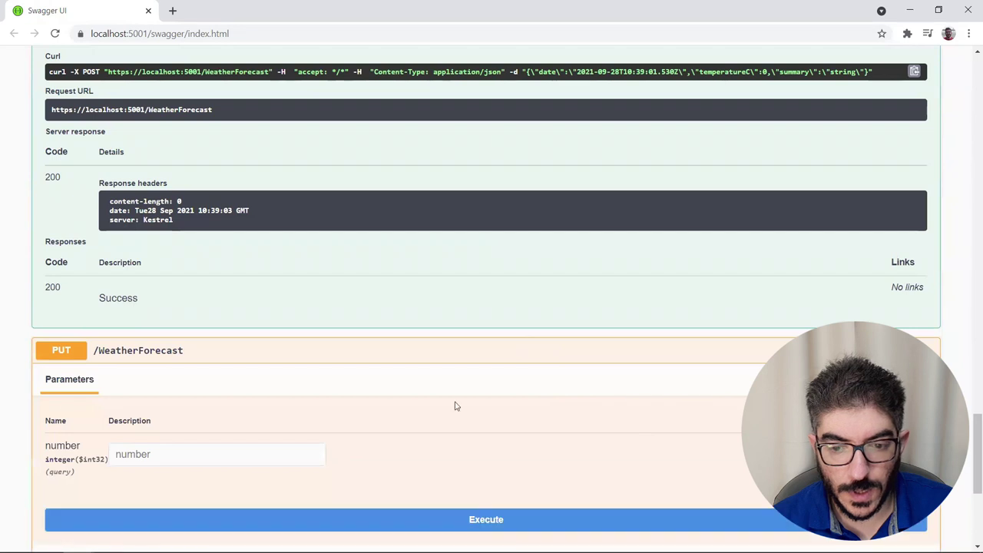
pyautogui.click(213, 454)
pyautogui.write('1')
pyautogui.scroll(-1, 338, 486)
pyautogui.click(434, 463)
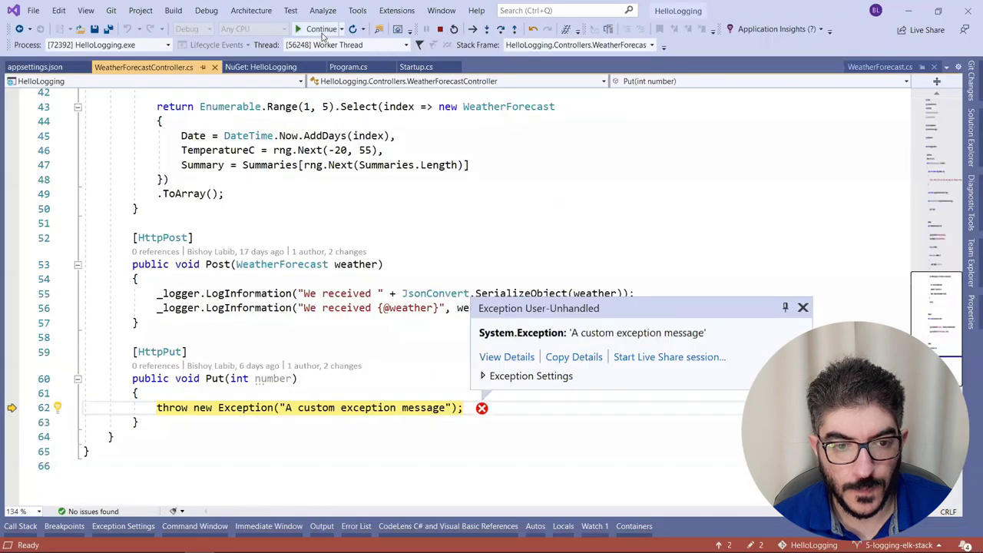
pyautogui.click(520, 238)
pyautogui.press('F5')
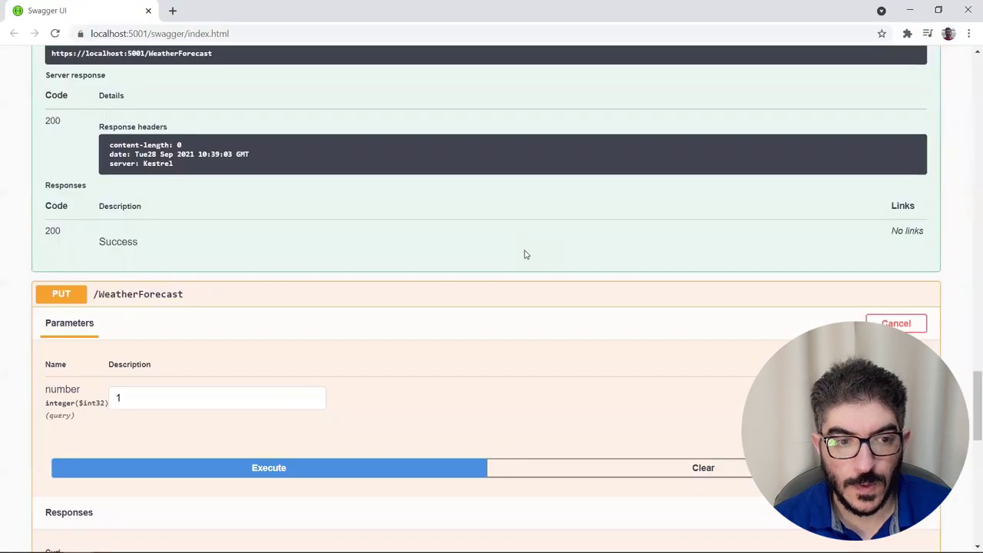
# Step: Switch to Kibana in Chrome, review the reloaded Observability overview and open the APM services list
pyautogui.hotkey('alt', 'Tab')
pyautogui.press('Tab')
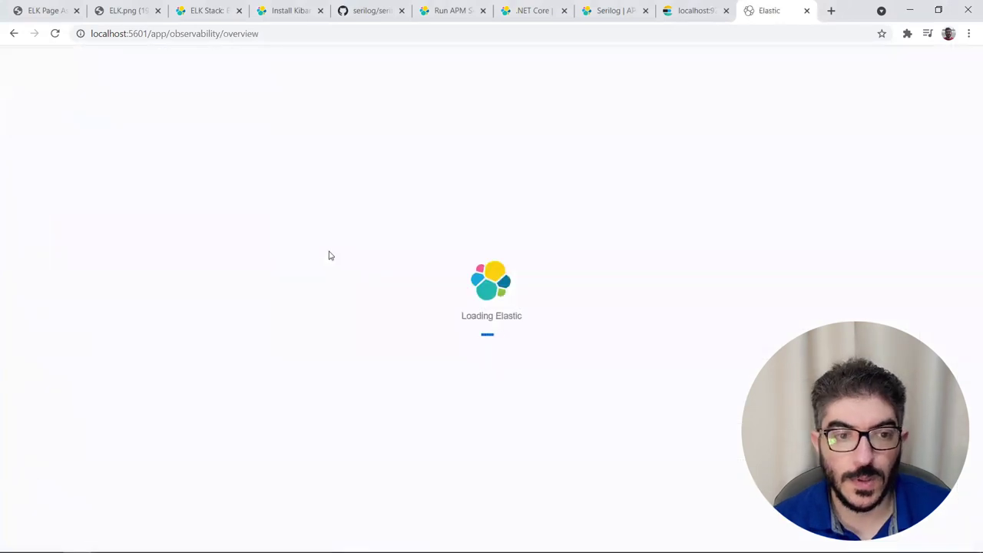
pyautogui.scroll(-4, 330, 254)
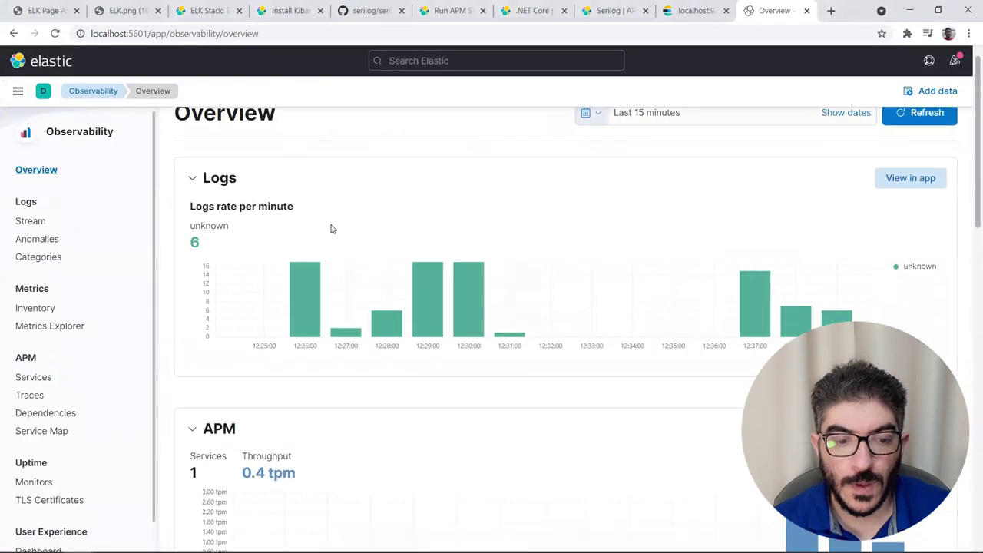
pyautogui.scroll(3, 471, 237)
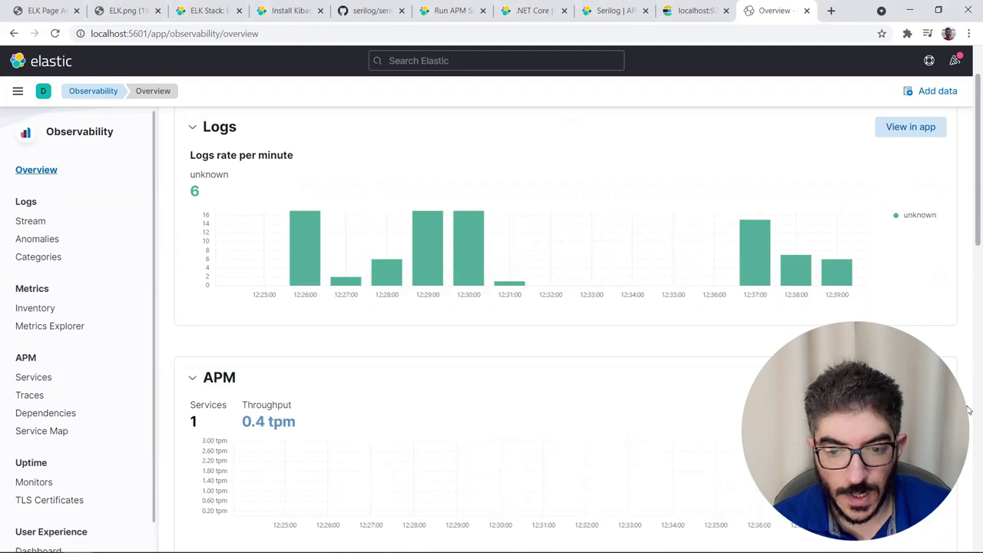
pyautogui.click(910, 377)
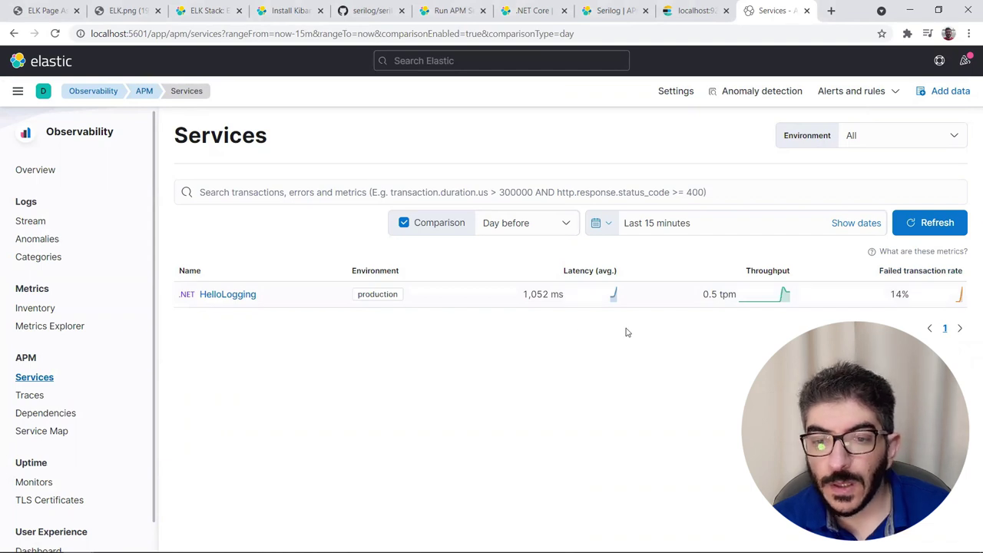
# Step: Open the HelloLogging service and examine its latency, throughput, transactions, failed transaction rate, errors and dependencies
pyautogui.click(222, 294)
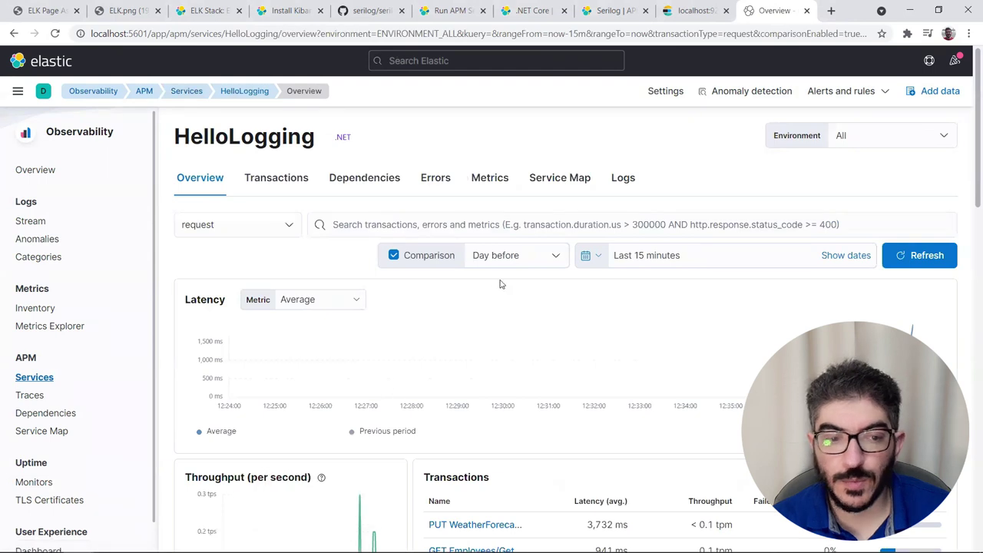
pyautogui.scroll(-2, 514, 290)
pyautogui.scroll(2, 512, 287)
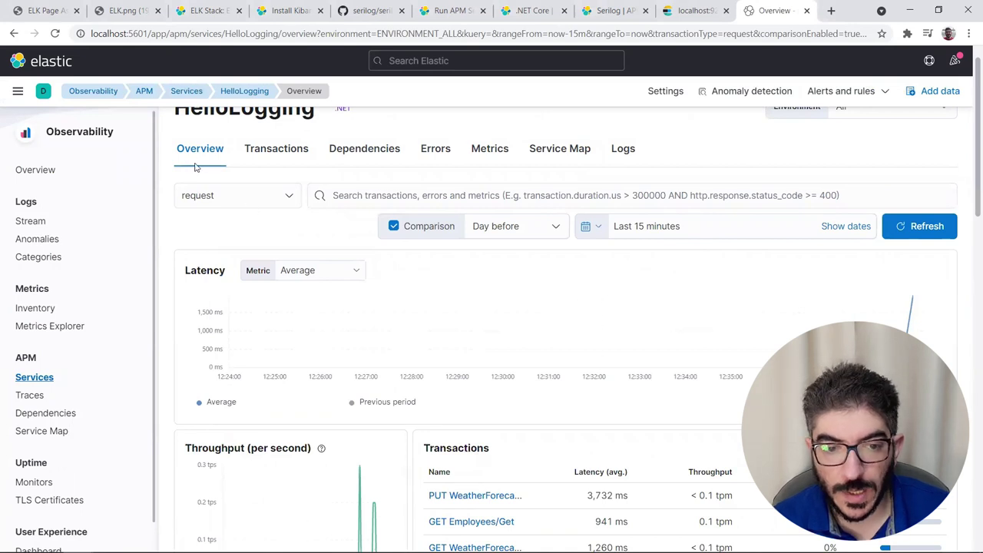
pyautogui.scroll(1, 377, 170)
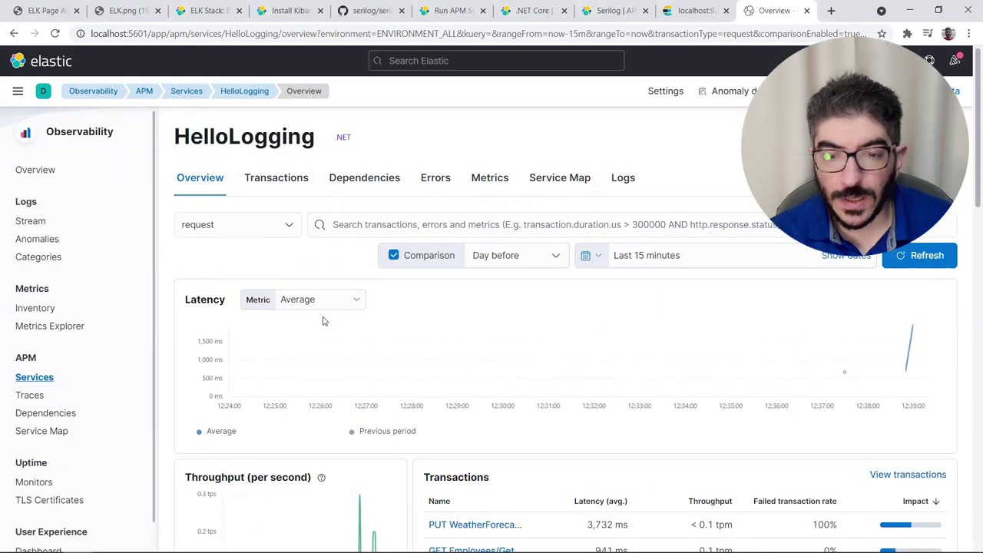
pyautogui.scroll(-2, 206, 338)
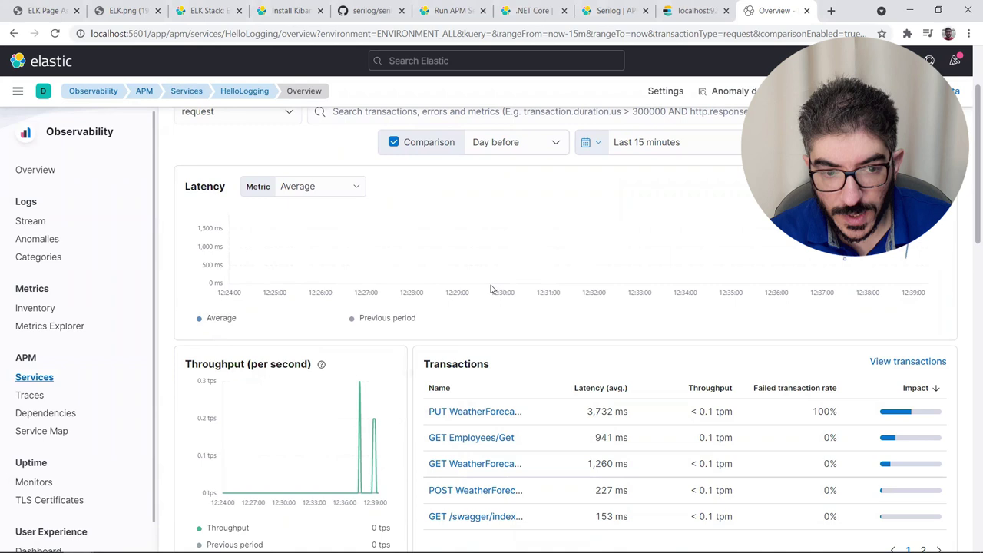
pyautogui.scroll(-2, 578, 321)
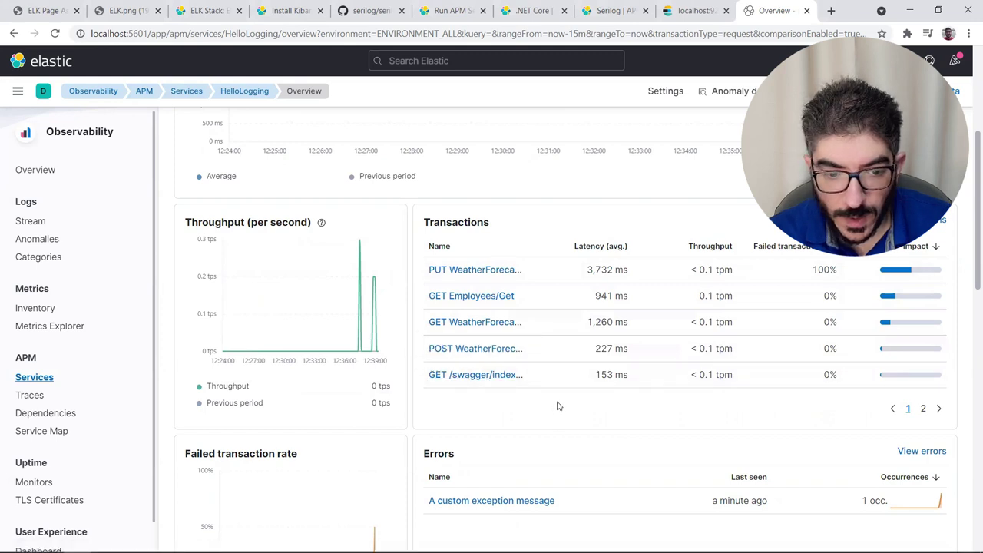
pyautogui.scroll(-3, 558, 406)
pyautogui.scroll(-2, 559, 402)
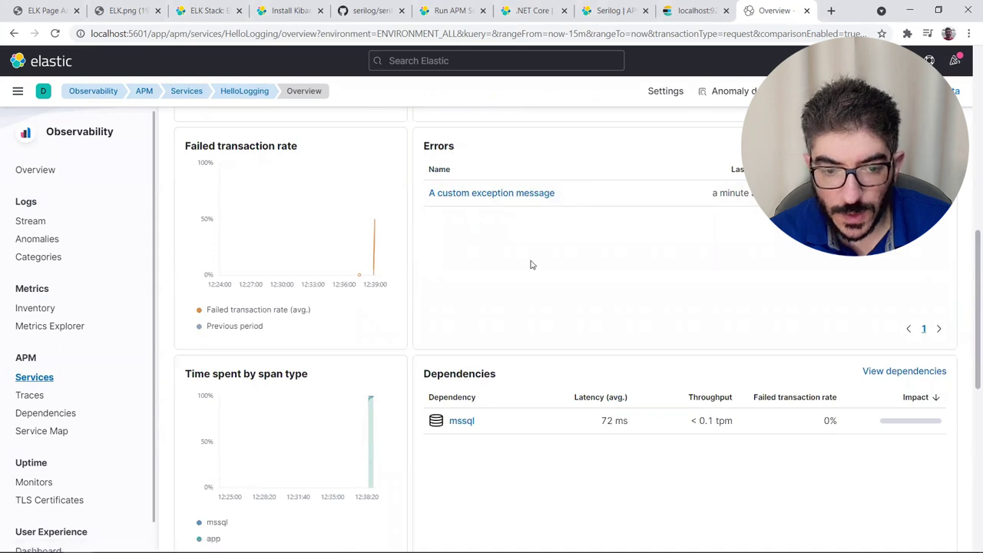
pyautogui.scroll(4, 530, 264)
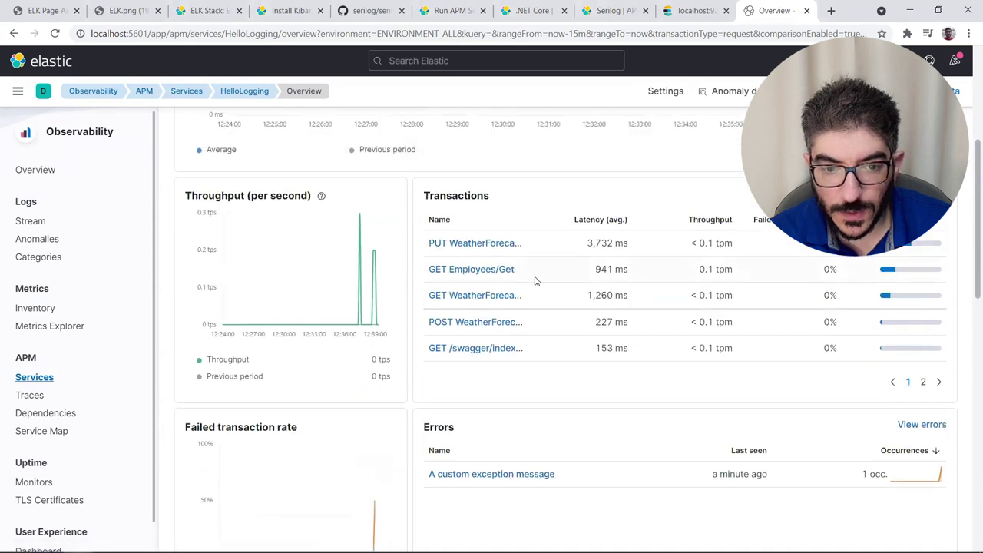
# Step: Open the GET Employees/Get transaction and examine its charts, latency distribution and trace sample timeline
pyautogui.click(477, 270)
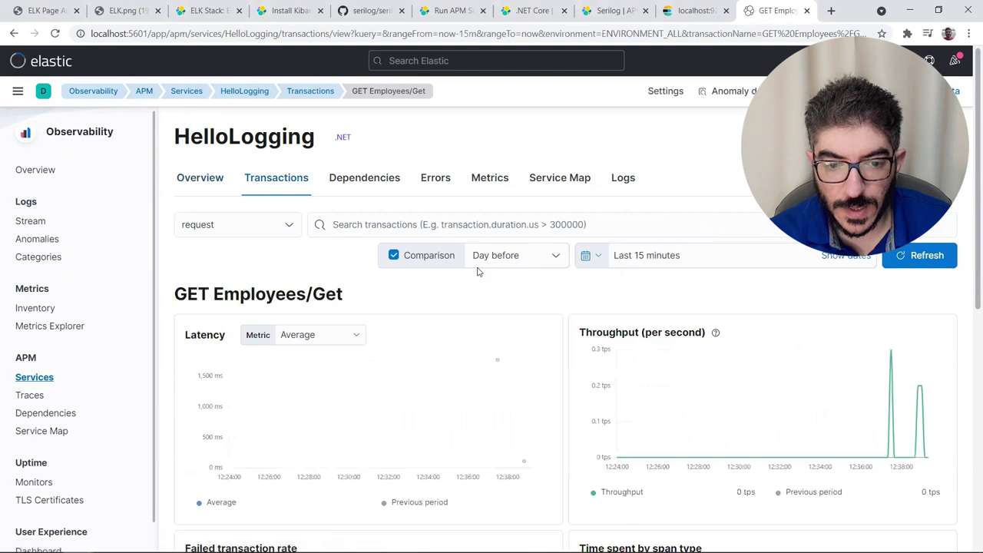
pyautogui.scroll(-4, 550, 294)
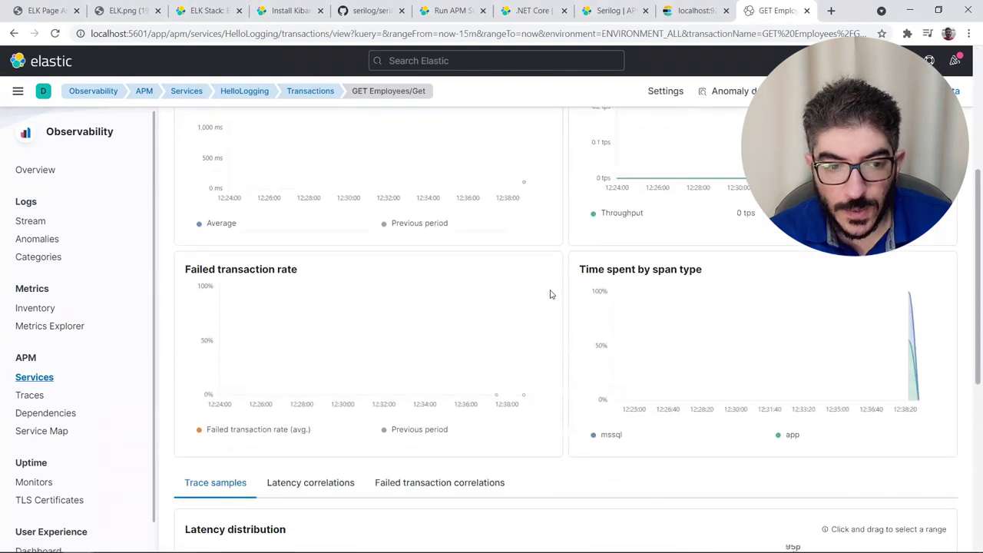
pyautogui.scroll(3, 549, 294)
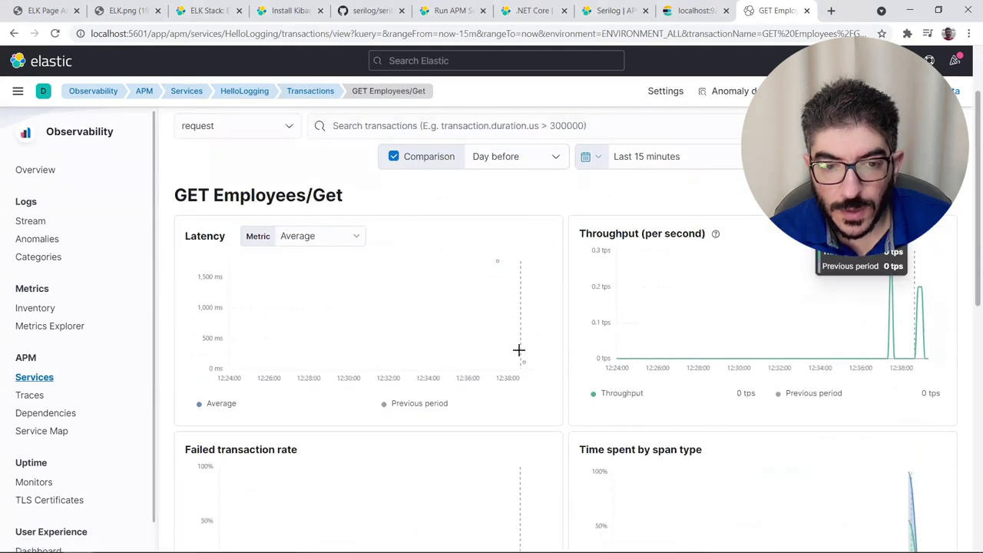
pyautogui.scroll(-6, 507, 319)
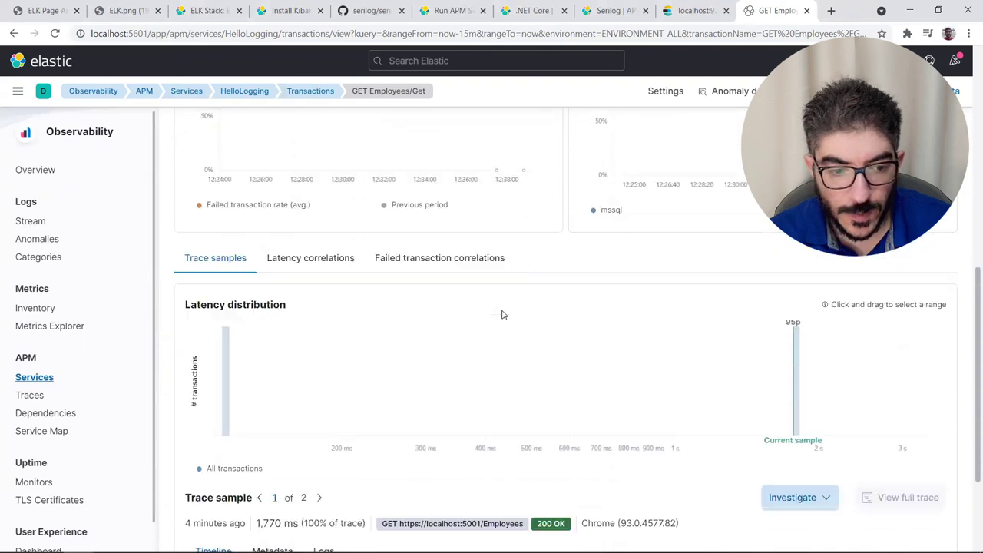
pyautogui.scroll(-3, 503, 315)
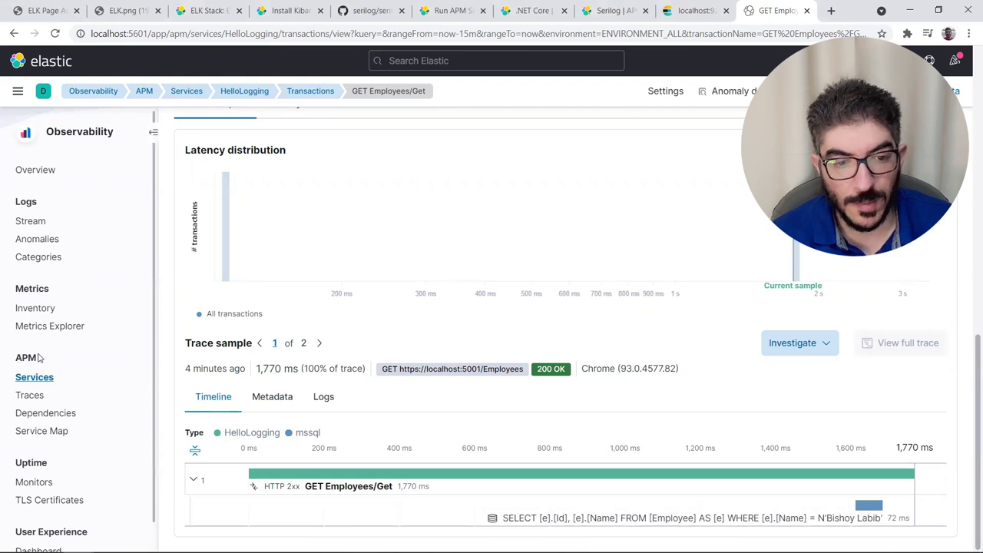
# Step: View the HelloLogging service's dependencies, including time spent by dependency, and open its list of errors
pyautogui.scroll(10, 426, 364)
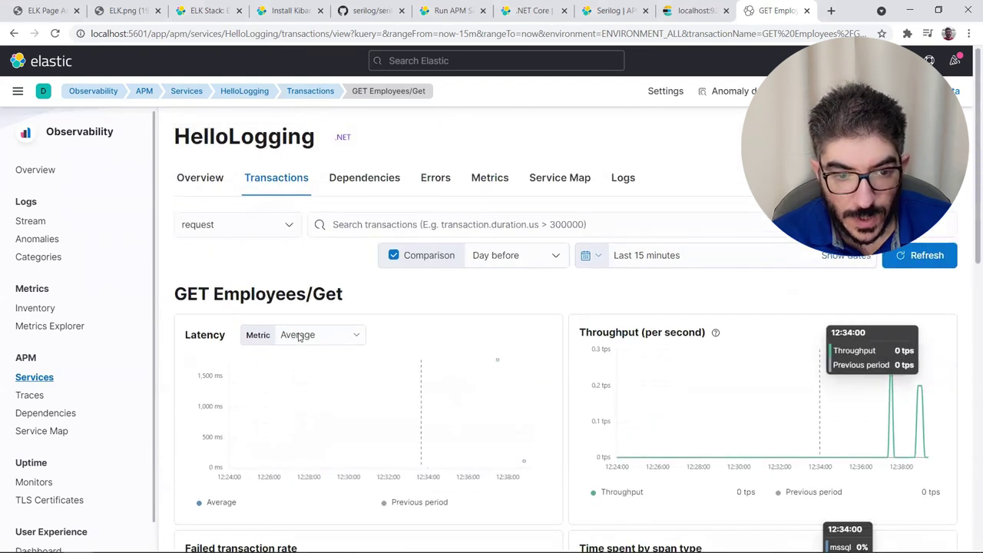
pyautogui.click(386, 179)
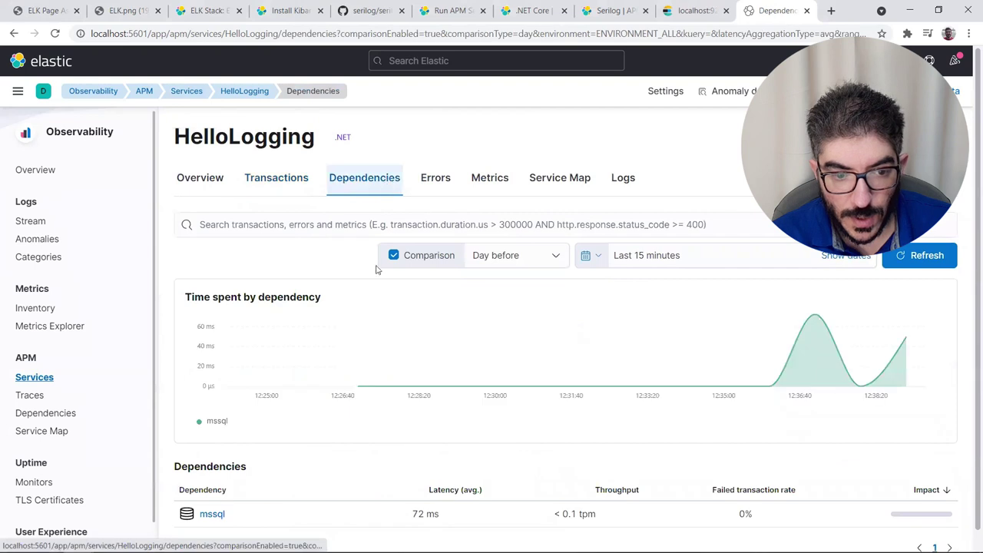
pyautogui.scroll(-1, 322, 307)
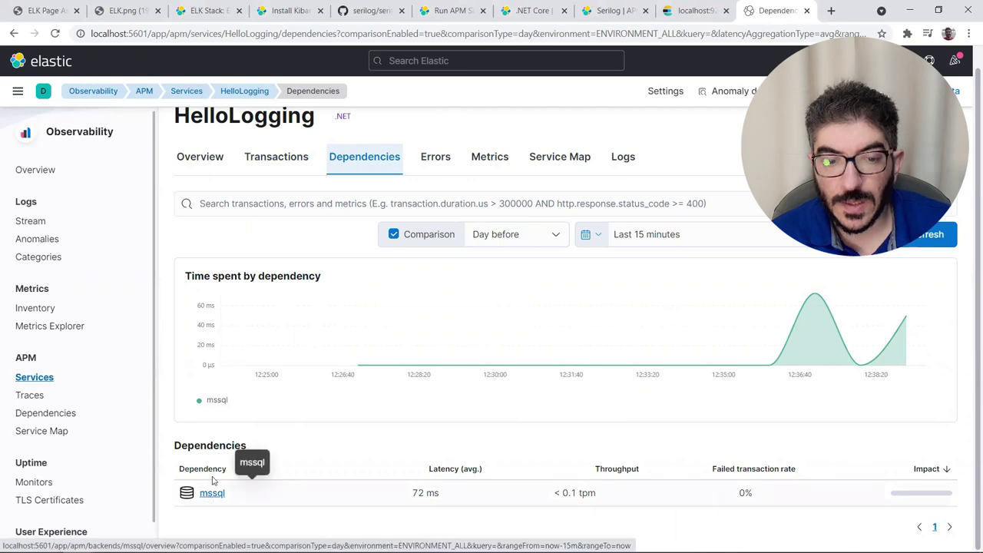
pyautogui.click(436, 157)
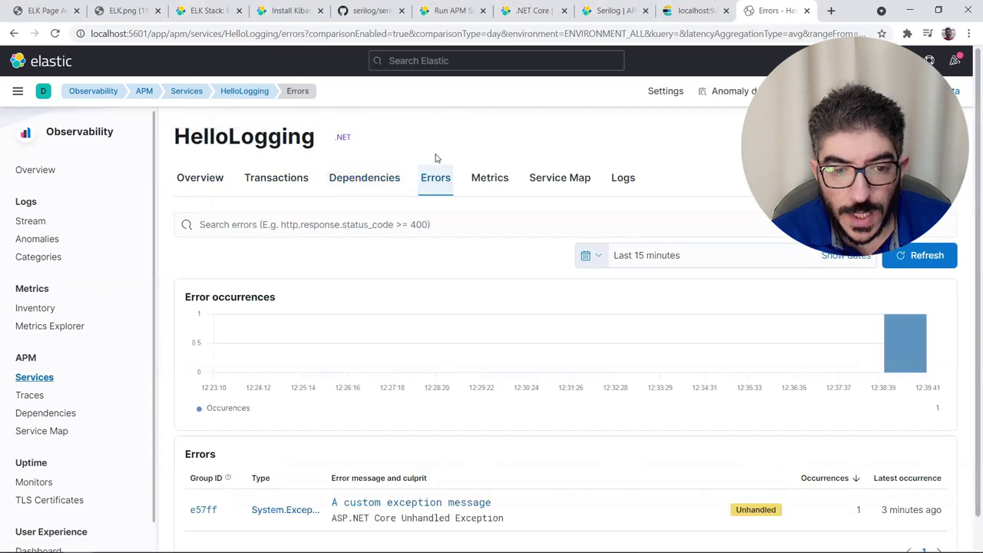
# Step: Filter the HelloLogging errors by System.Exception, open the "A custom exception message" error group and examine its exception stack trace
pyautogui.scroll(-1, 428, 193)
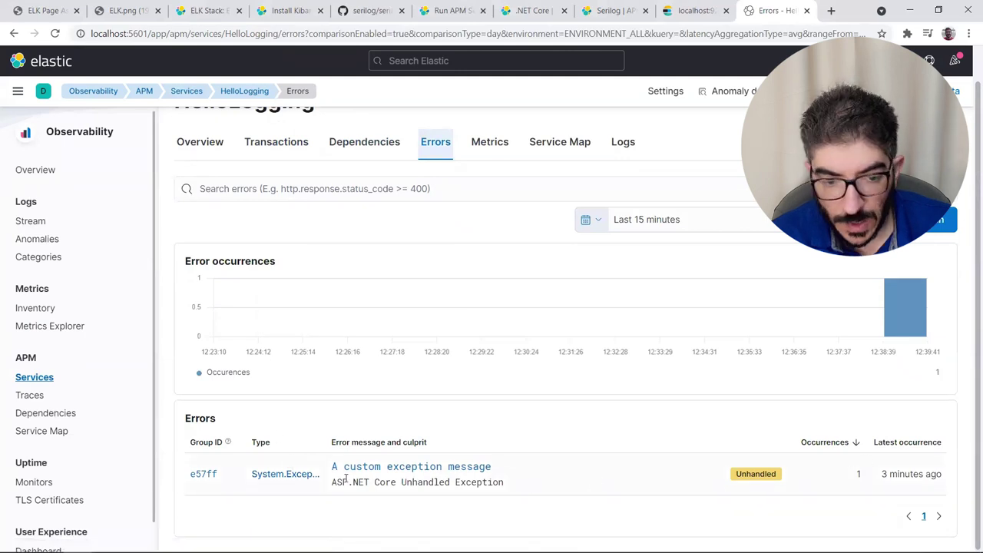
pyautogui.click(286, 474)
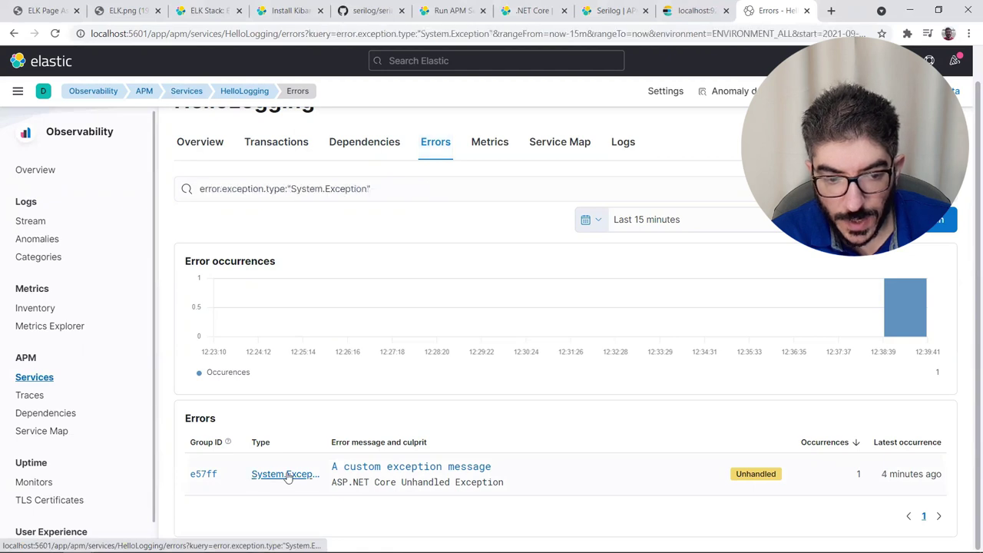
pyautogui.click(353, 466)
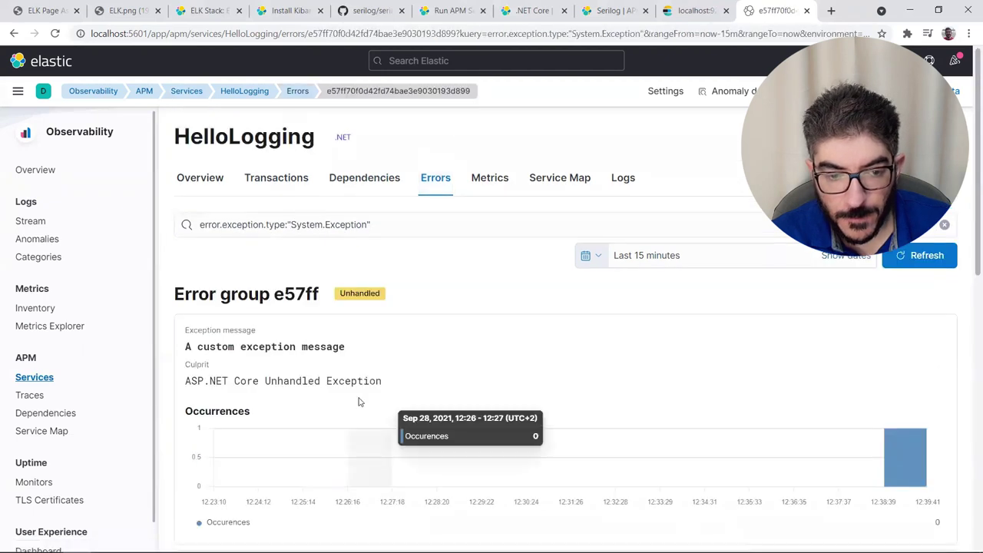
pyautogui.scroll(-5, 359, 335)
pyautogui.scroll(-3, 360, 335)
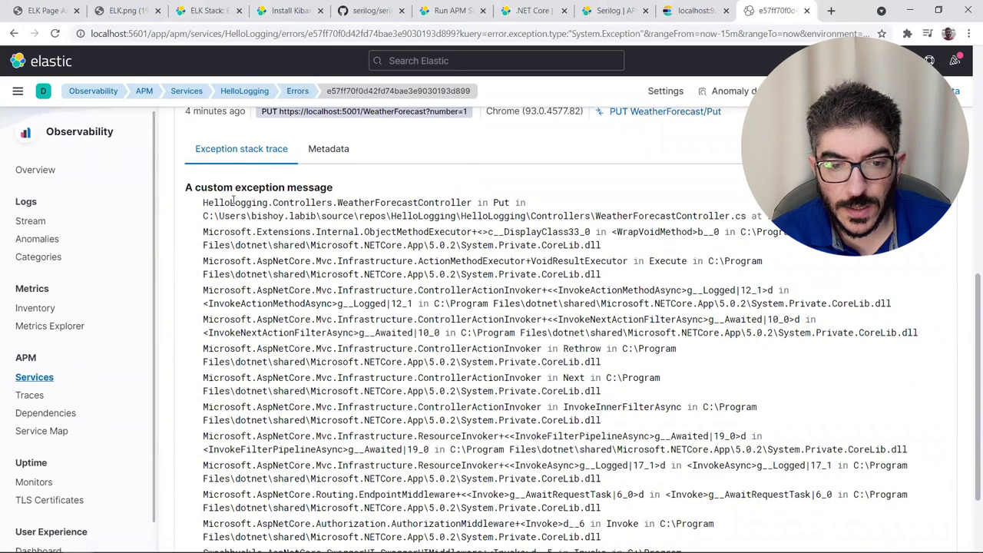
pyautogui.scroll(-2, 658, 275)
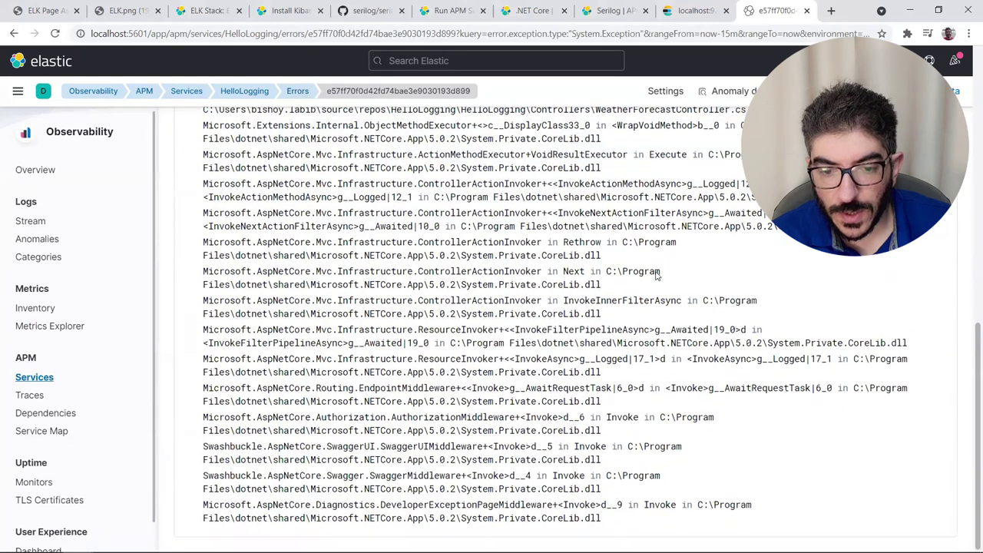
pyautogui.scroll(10, 645, 270)
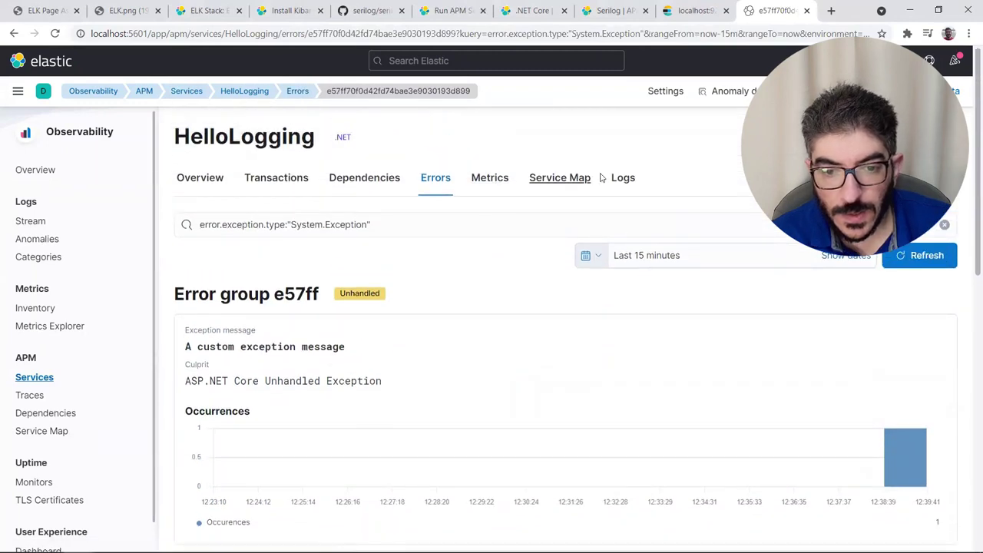
# Step: Open the PUT WeatherForecast/Put transaction and examine its trace sample timeline and transaction details, including HTTP response, host and service metadata
pyautogui.hotkey('alt', 'Left')
pyautogui.click(490, 266)
pyautogui.scroll(-6, 476, 308)
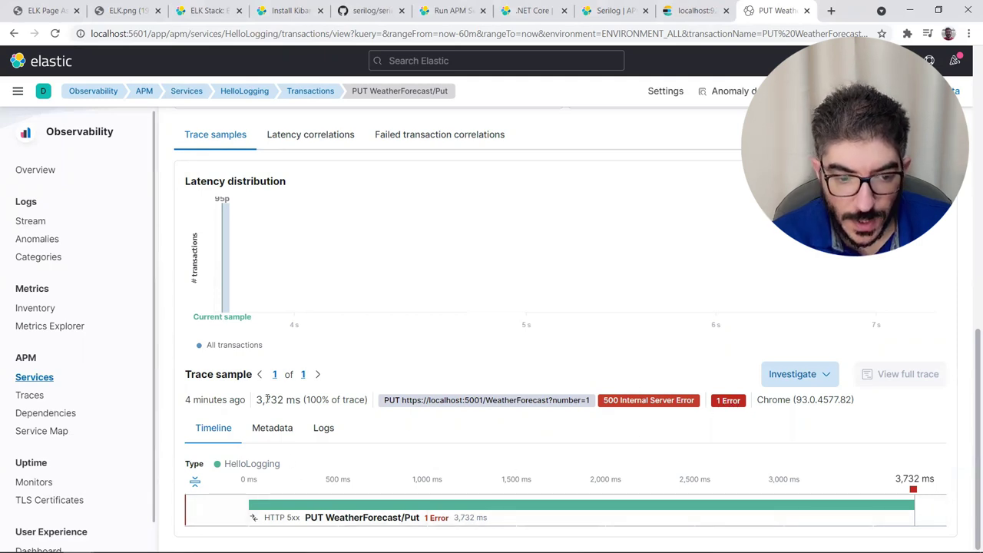
pyautogui.click(447, 471)
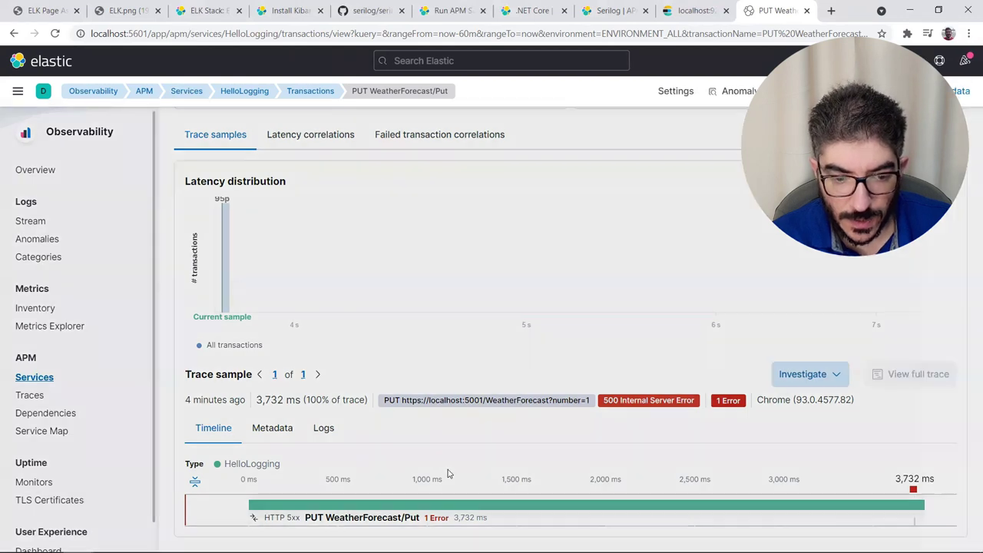
pyautogui.scroll(-10, 414, 368)
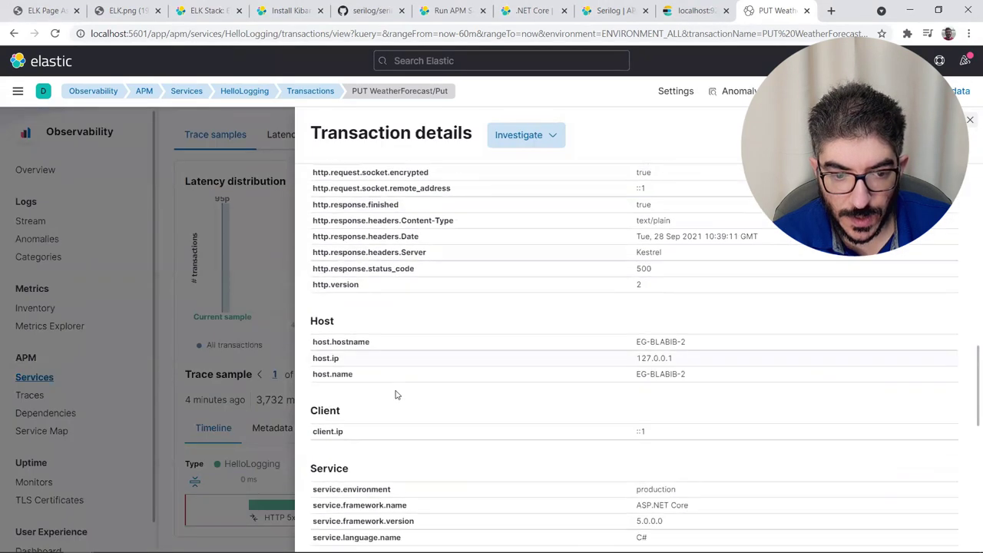
# Step: Close the transaction details and check the logs of the PUT WeatherForecast/Put trace sample
pyautogui.click(241, 445)
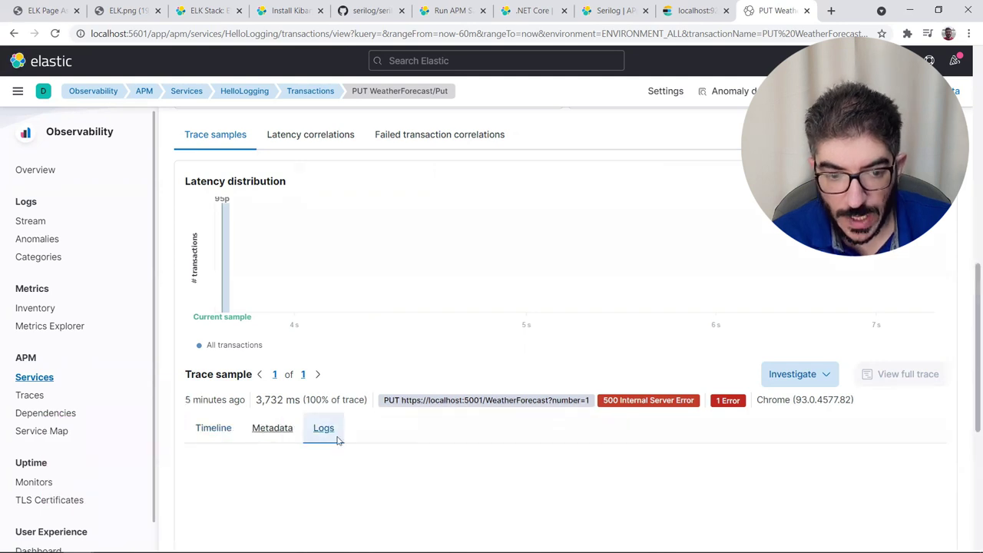
pyautogui.scroll(-4, 584, 467)
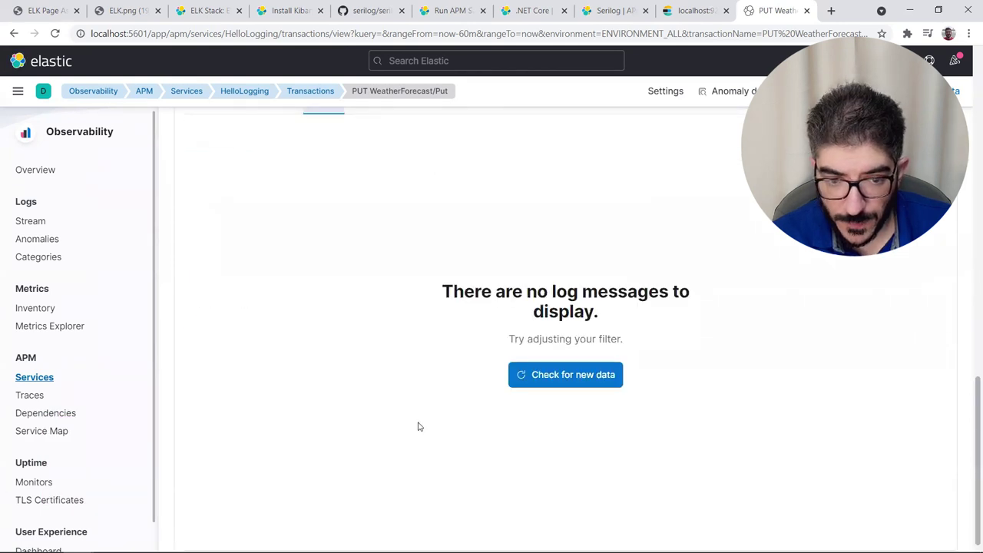
pyautogui.scroll(3, 384, 400)
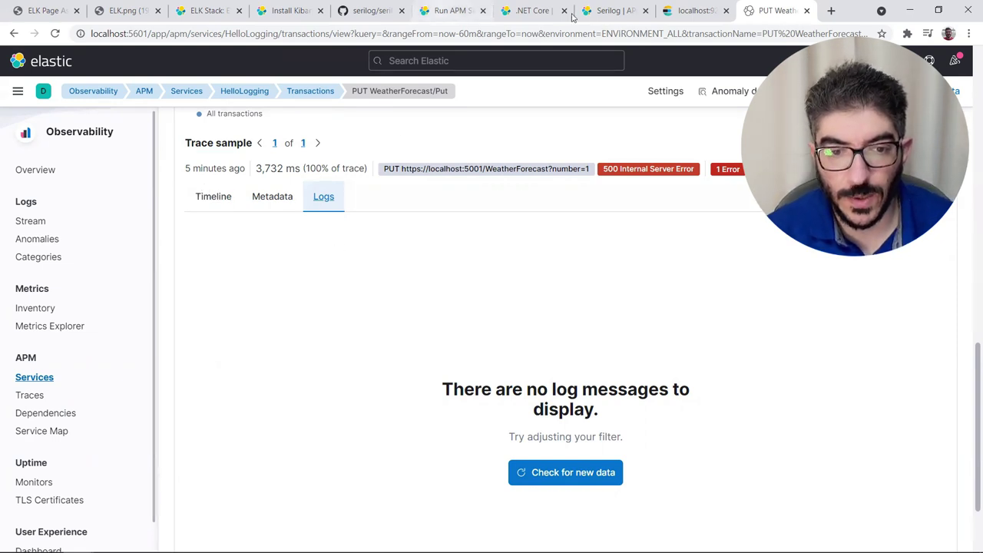
# Step: Review the .NET Core setup guide, open the Serilog page of the APM .NET Agent docs and copy the package name Elastic.Apm.SerilogEnricher
pyautogui.click(525, 6)
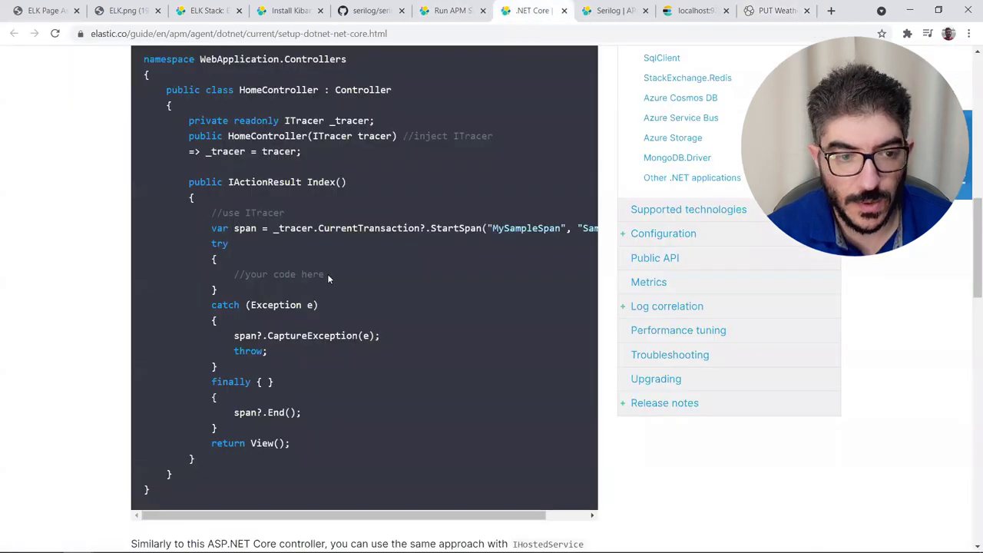
pyautogui.scroll(6, 344, 202)
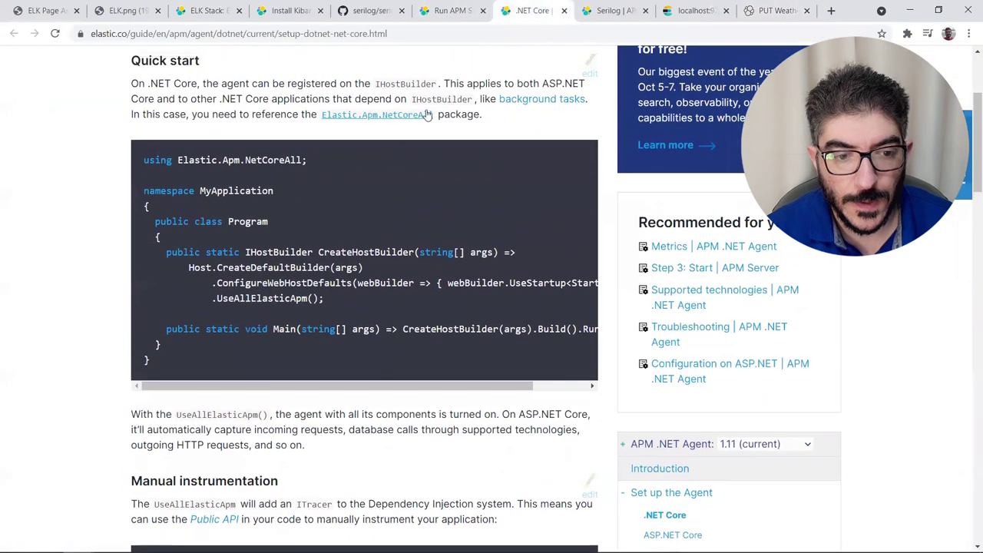
pyautogui.click(614, 10)
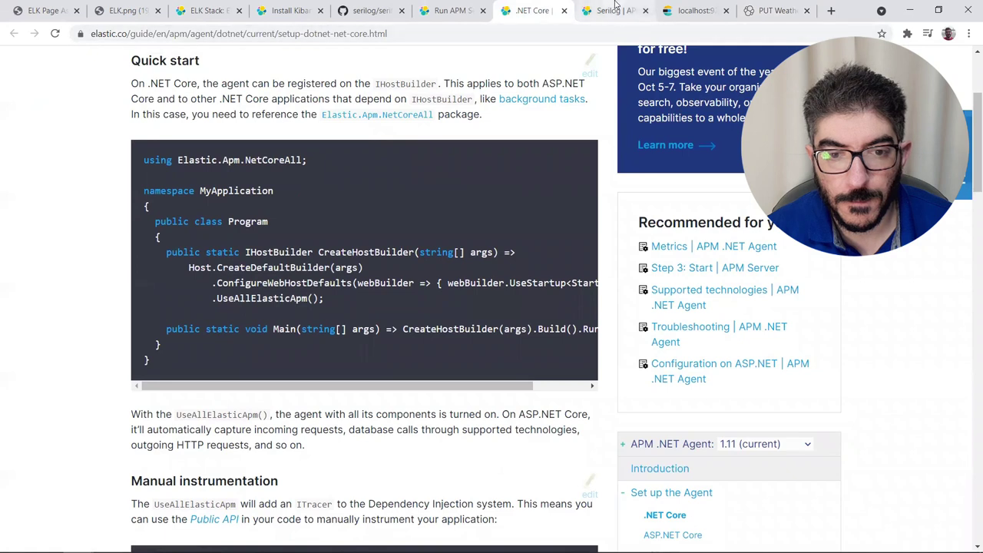
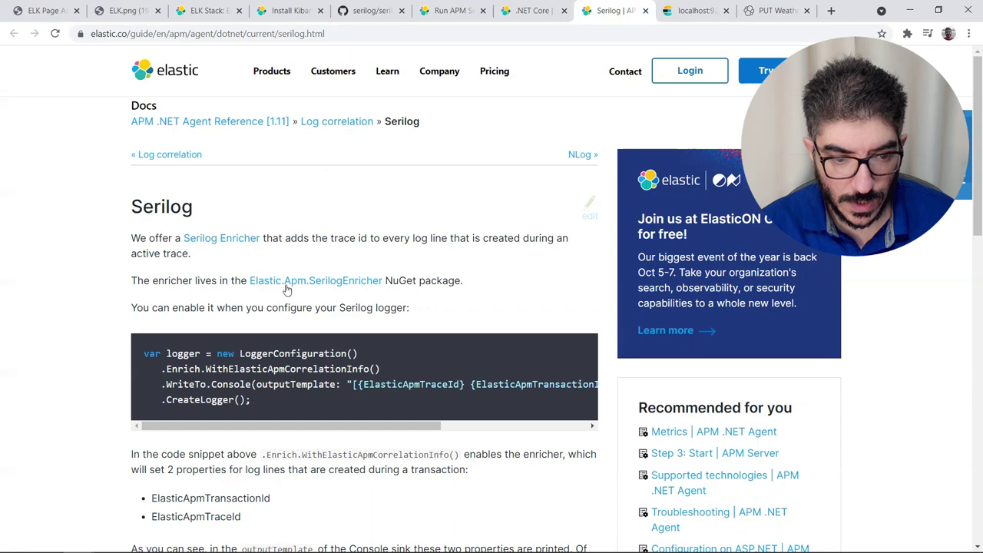
pyautogui.scroll(-1, 253, 278)
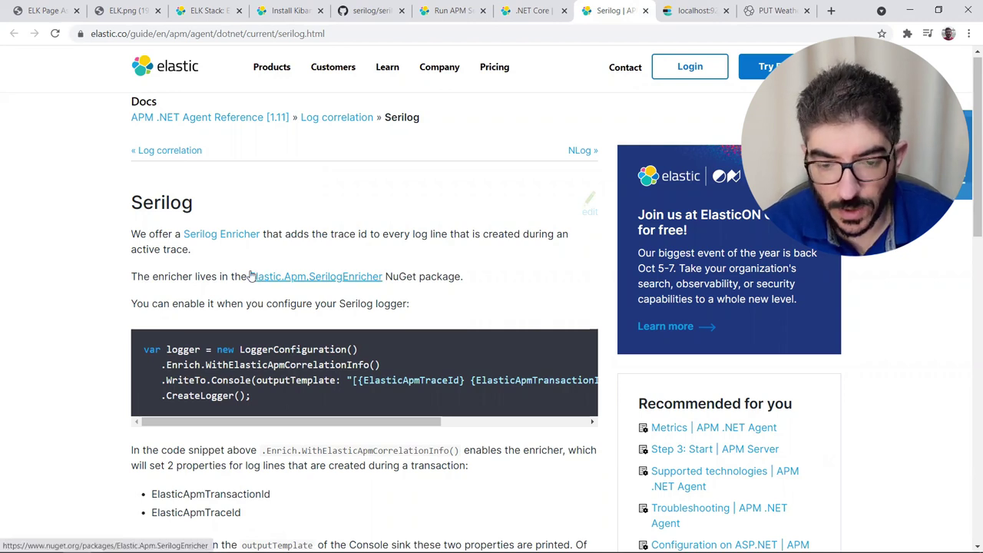
pyautogui.moveTo(247, 276); pyautogui.dragTo(382, 278)
pyautogui.hotkey('ctrl', 'c')
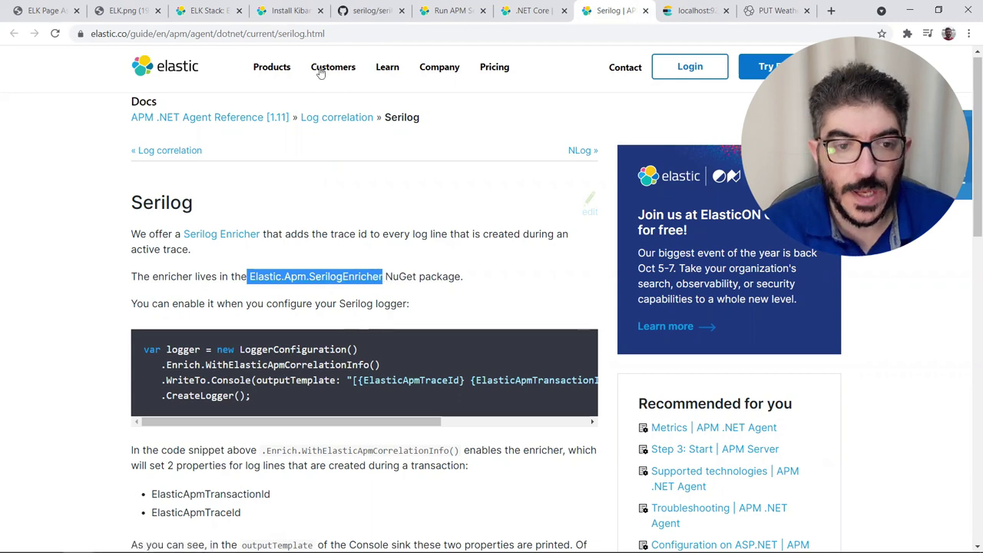
# Step: Switch to Visual Studio and stop debugging the HelloLogging application
pyautogui.hotkey('alt', 'Tab')
pyautogui.hotkey('alt', 'Tab')
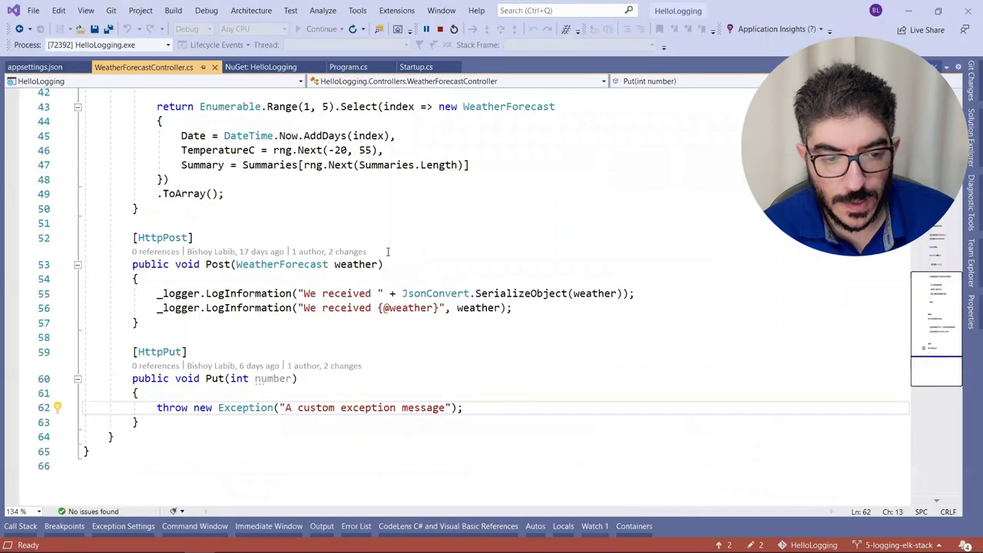
pyautogui.hotkey('shift', 'F5')
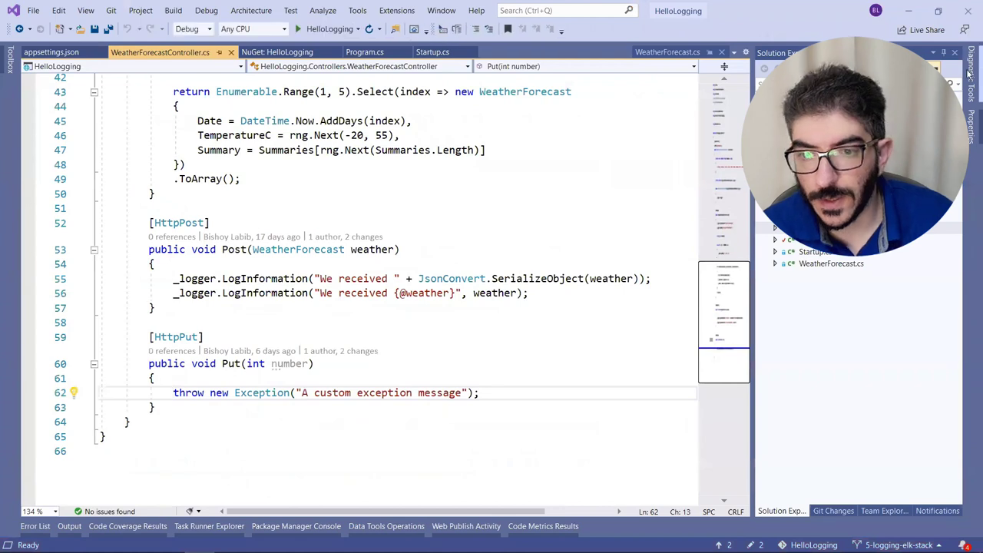
# Step: Find the Elastic.Apm.SerilogEnricher NuGet package and install version 1.5.3 in the HelloLogging project
pyautogui.rightClick(807, 90)
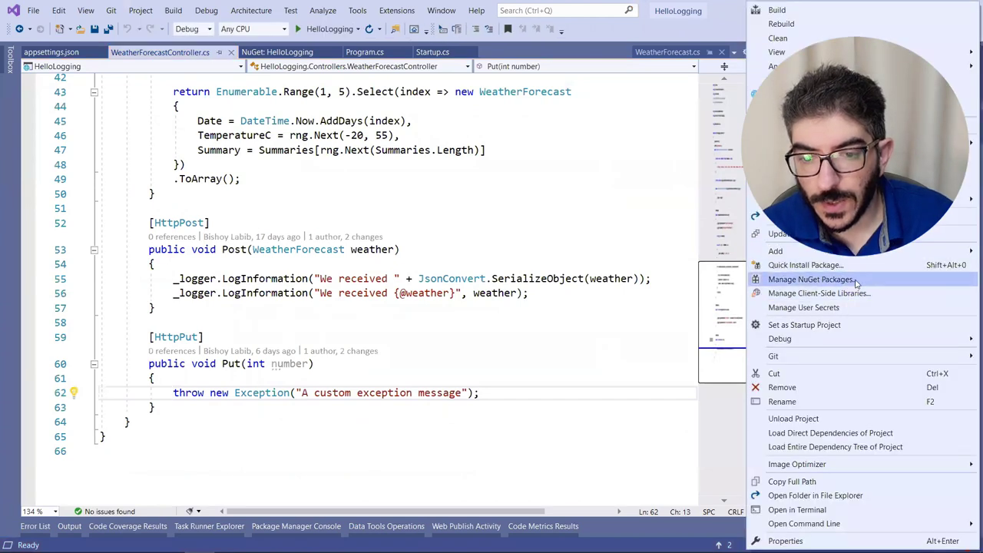
pyautogui.press('Return')
pyautogui.click(134, 99)
pyautogui.hotkey('ctrl', 'v')
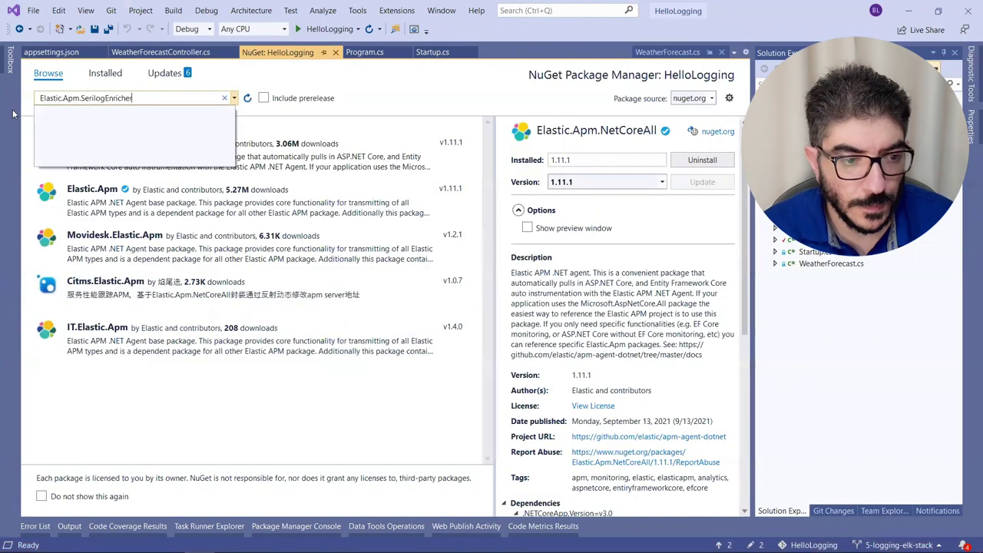
pyautogui.press('Return')
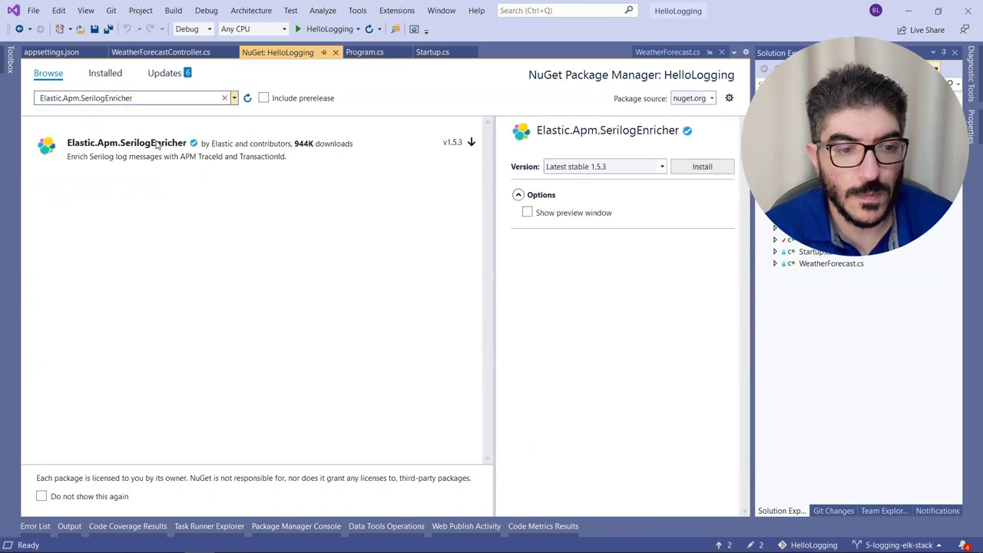
pyautogui.click(471, 144)
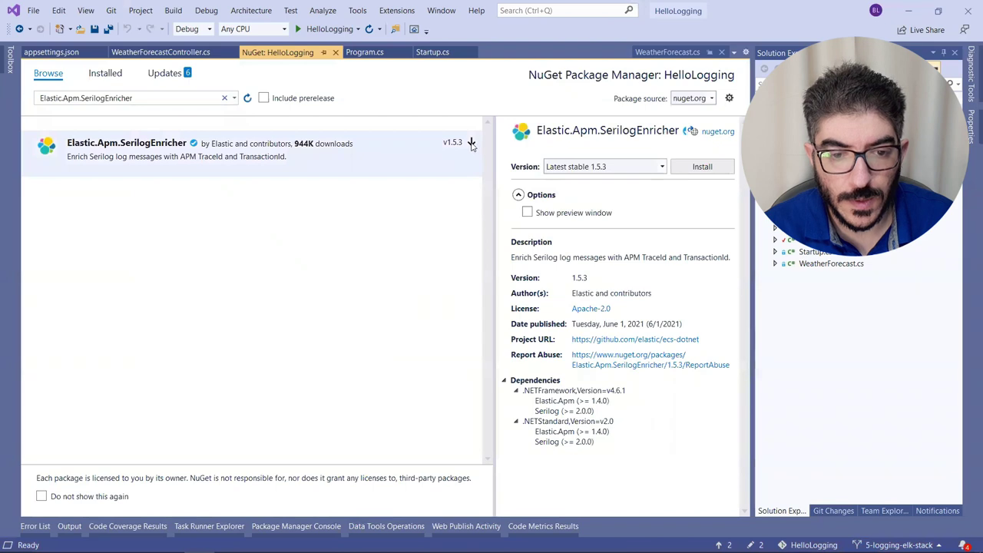
pyautogui.click(470, 143)
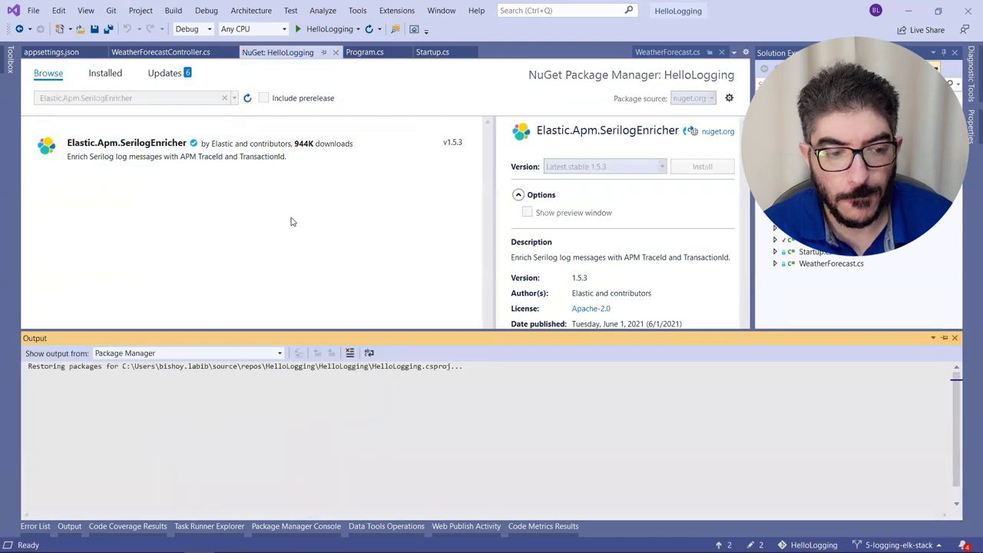
# Step: Switch to the Serilog documentation in Chrome and copy the .Enrich.WithElasticApmCorrelationInfo() line from the first code snippet
pyautogui.hotkey('alt', 'Tab')
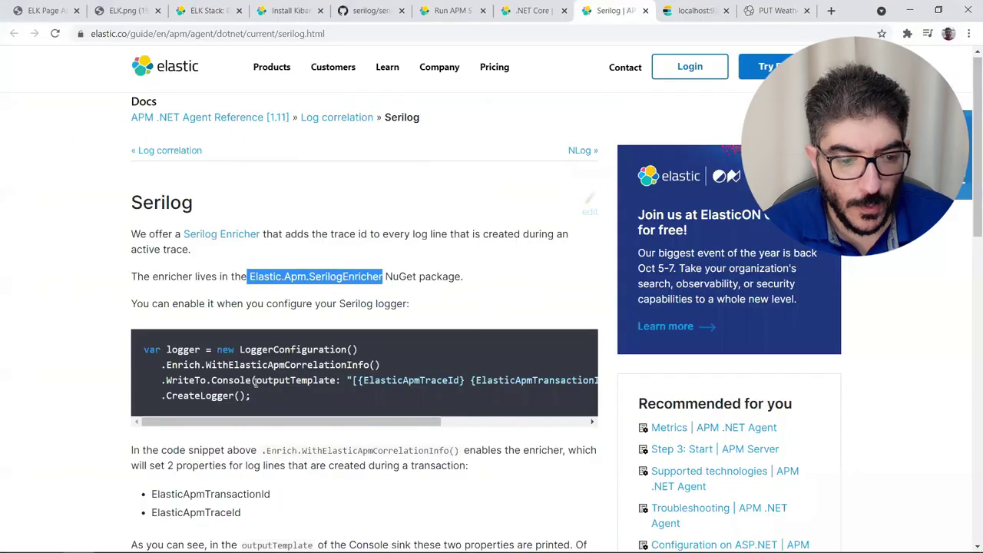
pyautogui.moveTo(161, 367); pyautogui.dragTo(387, 368)
pyautogui.hotkey('ctrl', 'c')
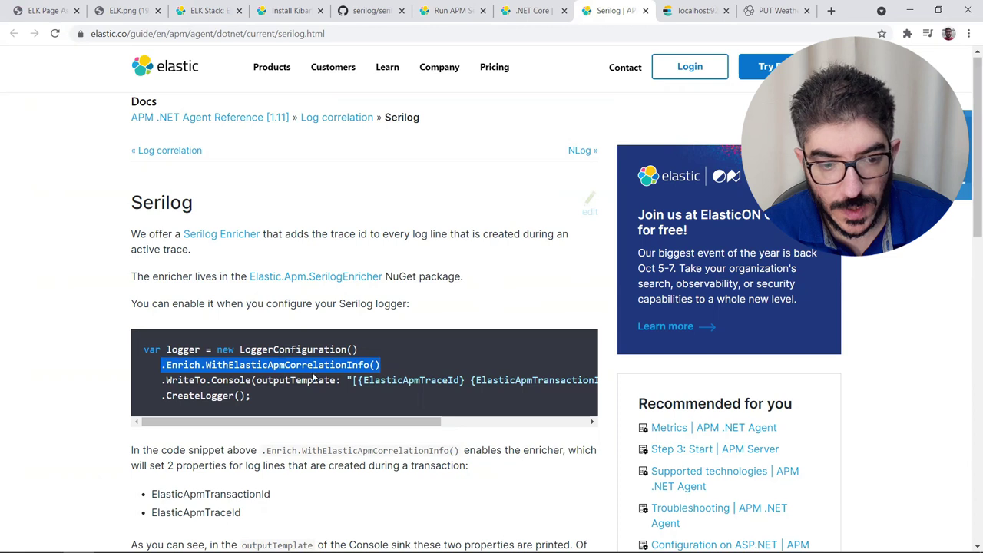
# Step: In Visual Studio, add .Enrich.WithElasticApmCorrelationInfo() on a new line after the MinimumLevel.Override call in Program.cs
pyautogui.hotkey('alt', 'Tab')
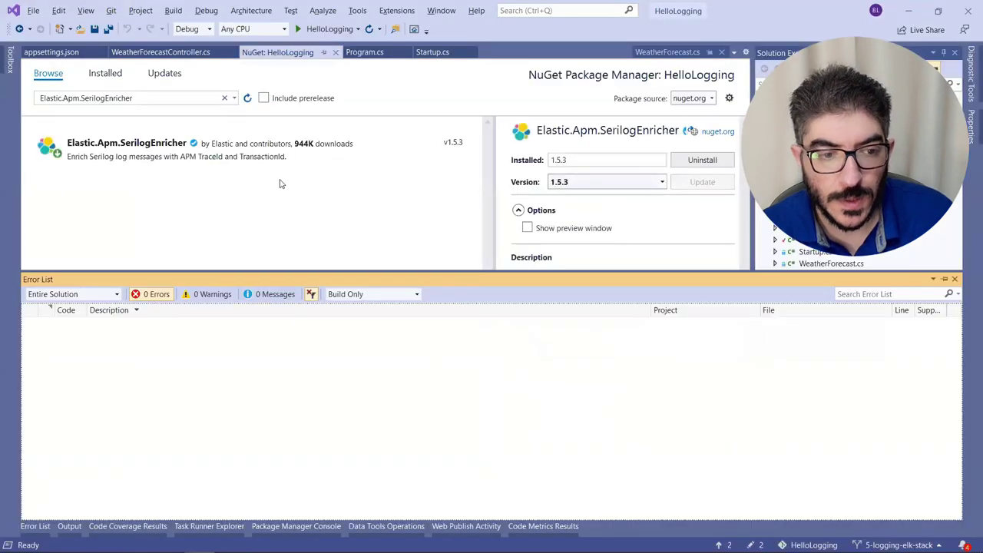
pyautogui.click(367, 53)
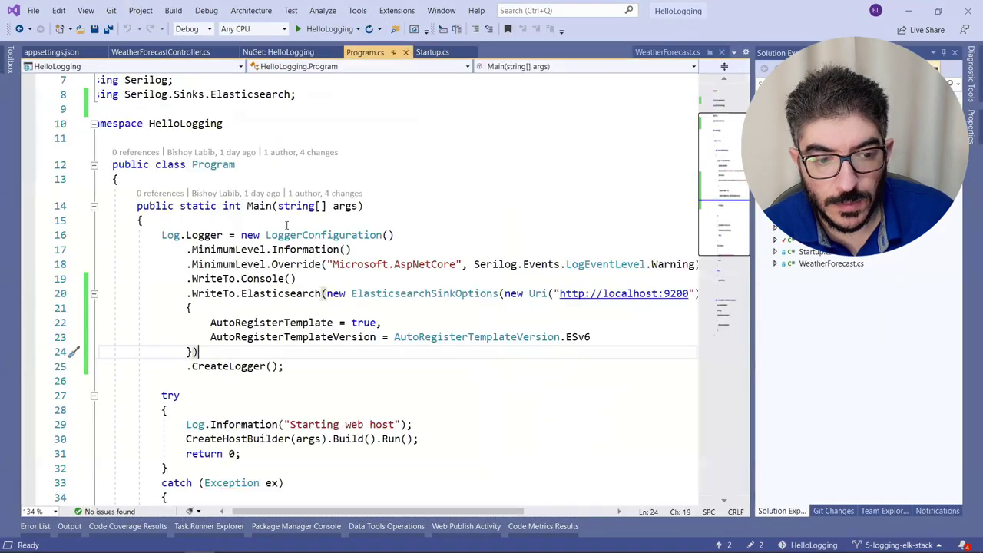
pyautogui.click(323, 265)
pyautogui.press('End')
pyautogui.press('Return')
pyautogui.hotkey('ctrl', 'v')
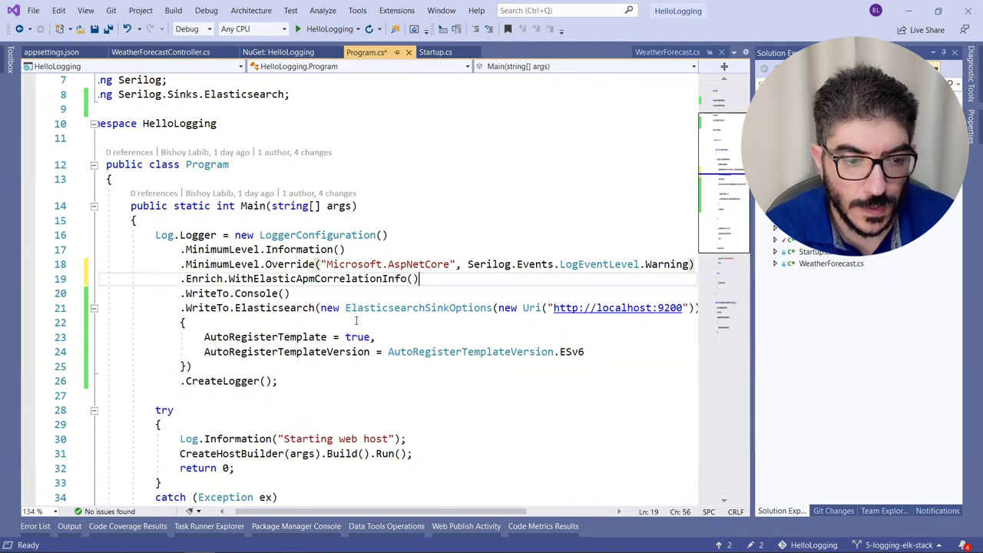
# Step: Add the missing using directive for Elastic.Apm.SerilogEnricher to Program.cs through the suggested code fix
pyautogui.click(358, 278)
pyautogui.hotkey('ctrl', '.')
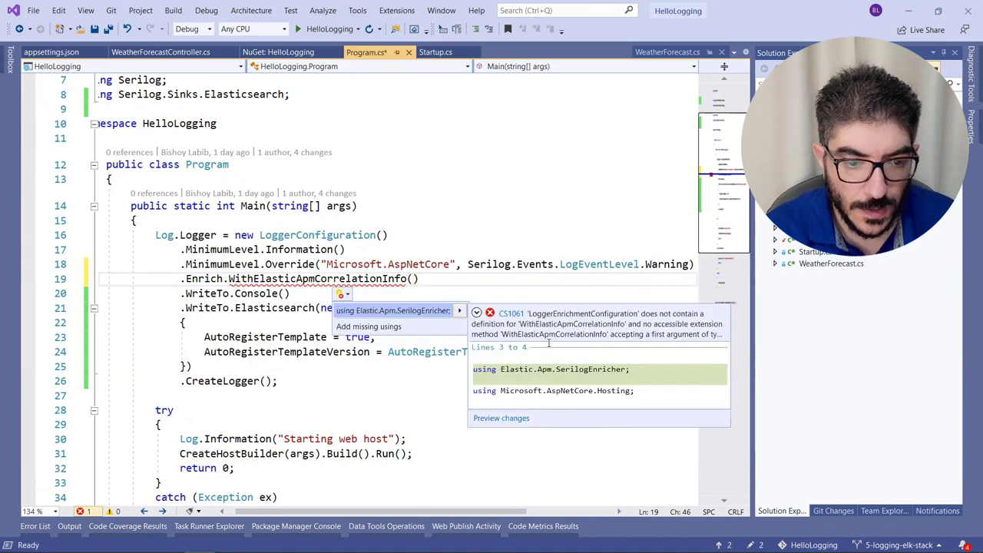
pyautogui.press('Return')
# Step: Copy CustomFormatter = new EcsTextFormatter() from the Elasticsearch sink example in the Chrome documentation and return to Program.cs in Visual Studio
pyautogui.hotkey('alt', 'Tab')
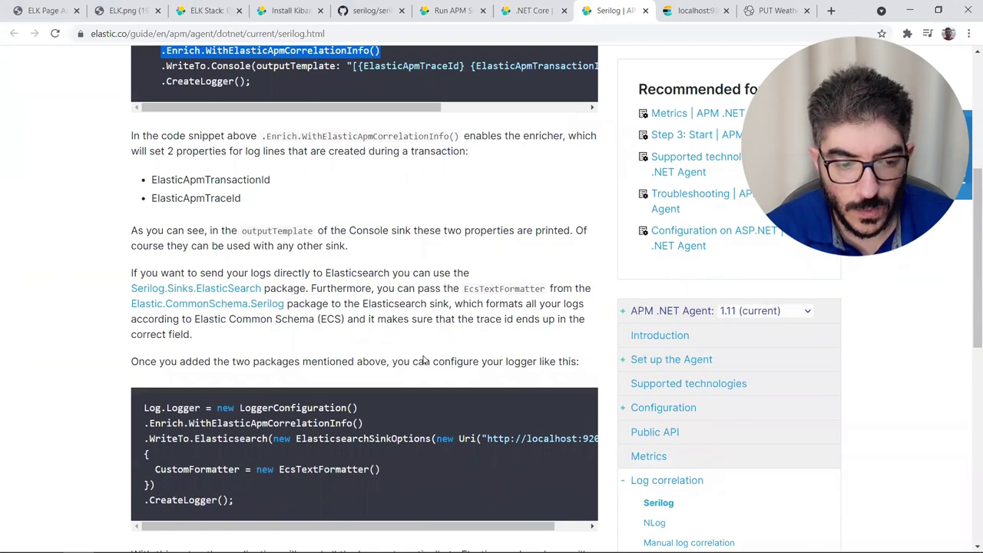
pyautogui.scroll(-1, 424, 359)
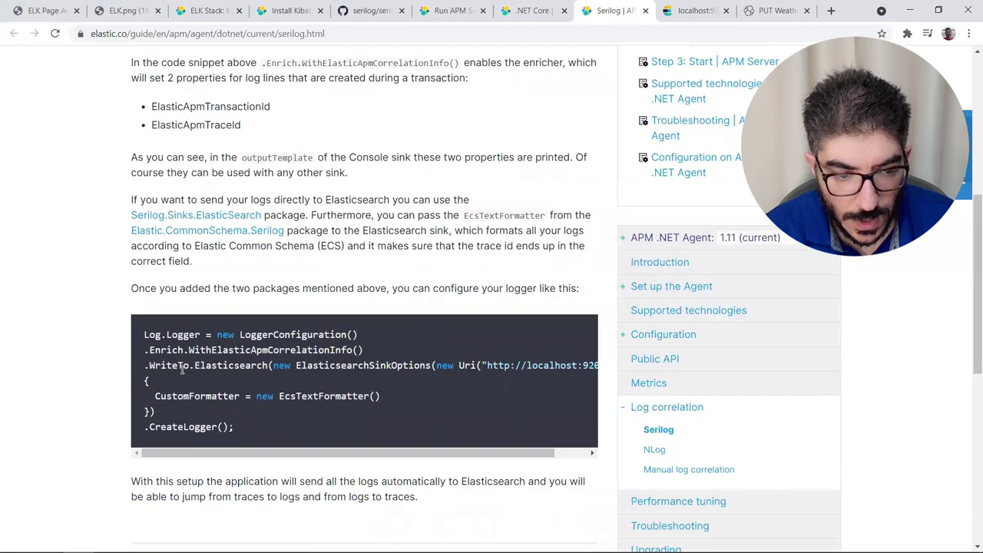
pyautogui.moveTo(188, 348); pyautogui.dragTo(389, 354)
pyautogui.moveTo(155, 395); pyautogui.dragTo(430, 399)
pyautogui.hotkey('ctrl', 'c')
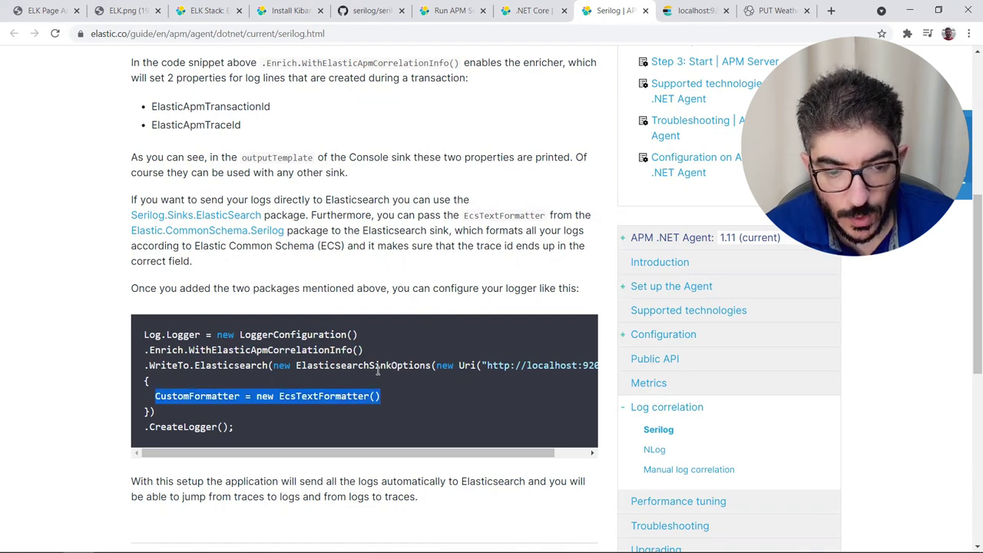
pyautogui.hotkey('alt', 'Tab')
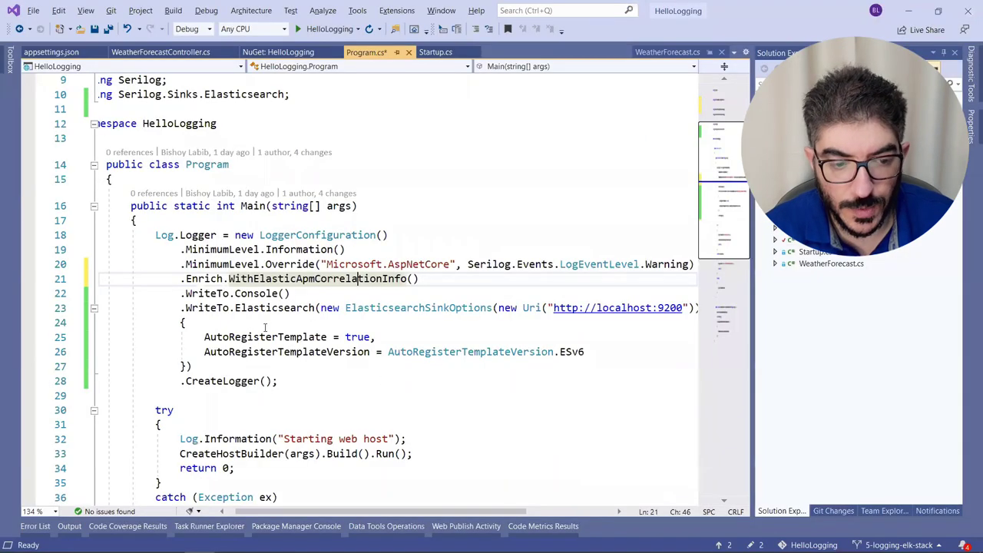
# Step: Append a comma to the AutoRegisterTemplateVersion line in Program.cs and add CustomFormatter = new EcsTextFormatter() on a new line below it
pyautogui.click(278, 351)
pyautogui.press('End')
pyautogui.write(',')
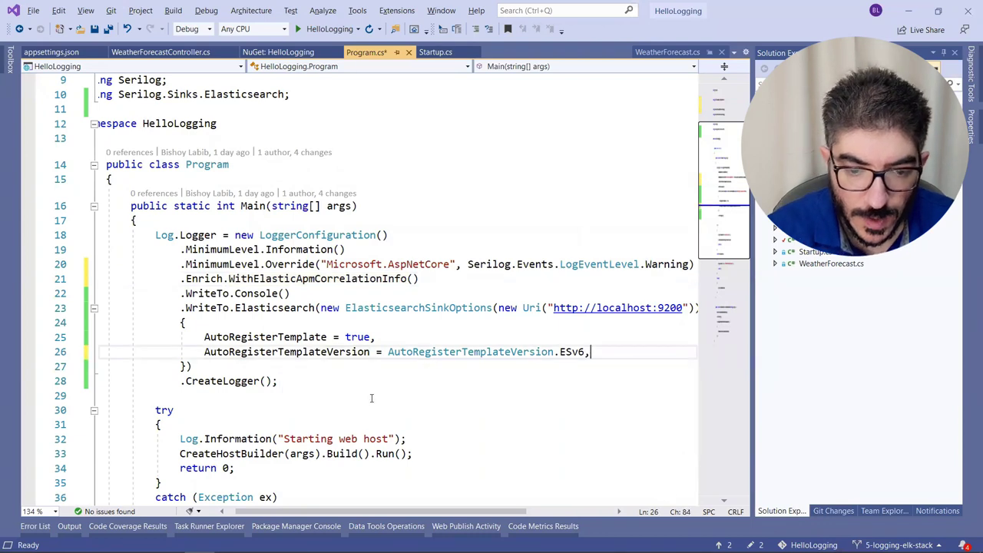
pyautogui.press('Return')
pyautogui.hotkey('ctrl', 'v')
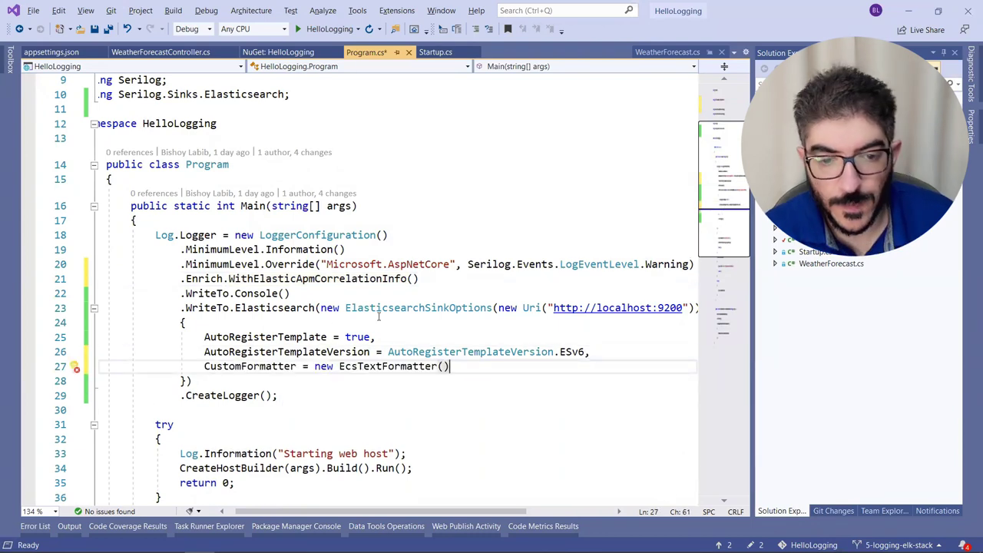
pyautogui.click(364, 367)
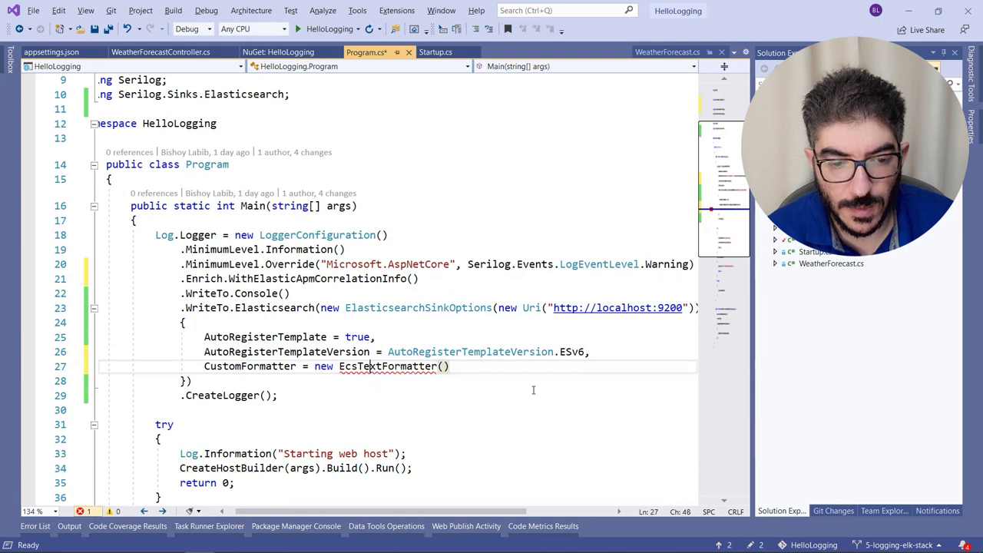
pyautogui.hotkey('ctrl', '.')
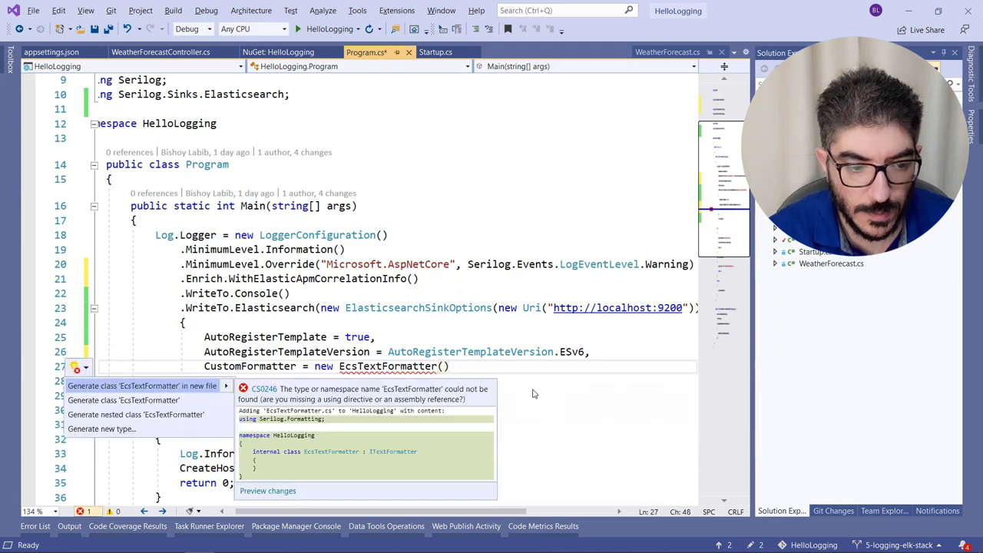
pyautogui.press('Escape')
# Step: Copy the package name Elastic.CommonSchema.Serilog from the Serilog documentation in Chrome and return to Visual Studio
pyautogui.hotkey('alt', 'Tab')
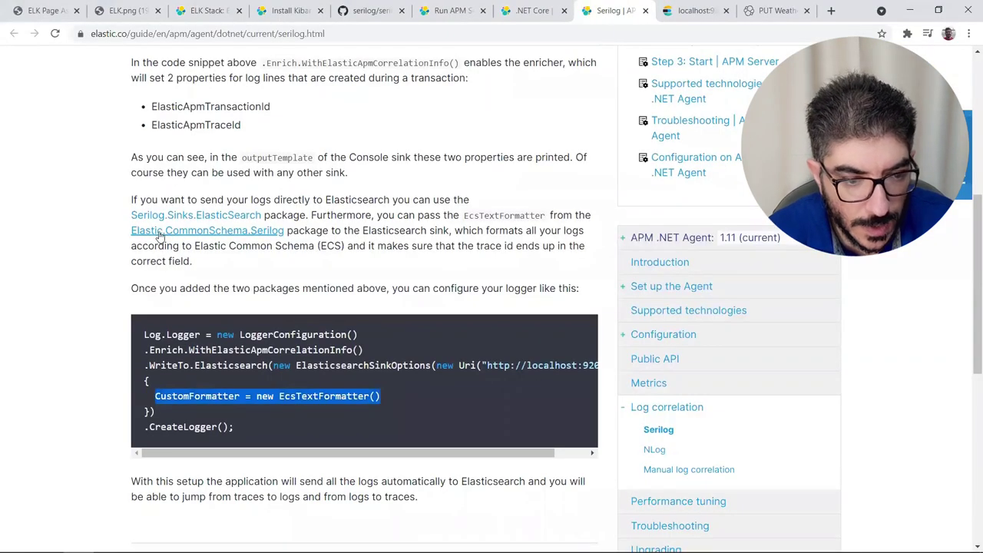
pyautogui.moveTo(130, 230); pyautogui.dragTo(283, 231)
pyautogui.hotkey('ctrl', 'c')
pyautogui.hotkey('alt', 'Tab')
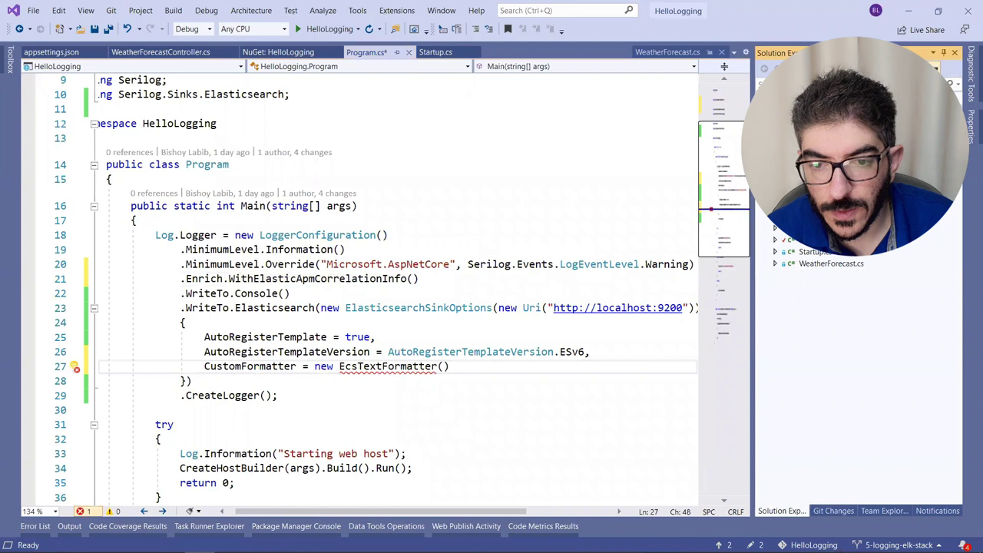
# Step: Find Elastic.CommonSchema.Serilog among the NuGet packages for HelloLogging, install version 1.5.3 and accept its license terms
pyautogui.rightClick(799, 106)
pyautogui.click(812, 279)
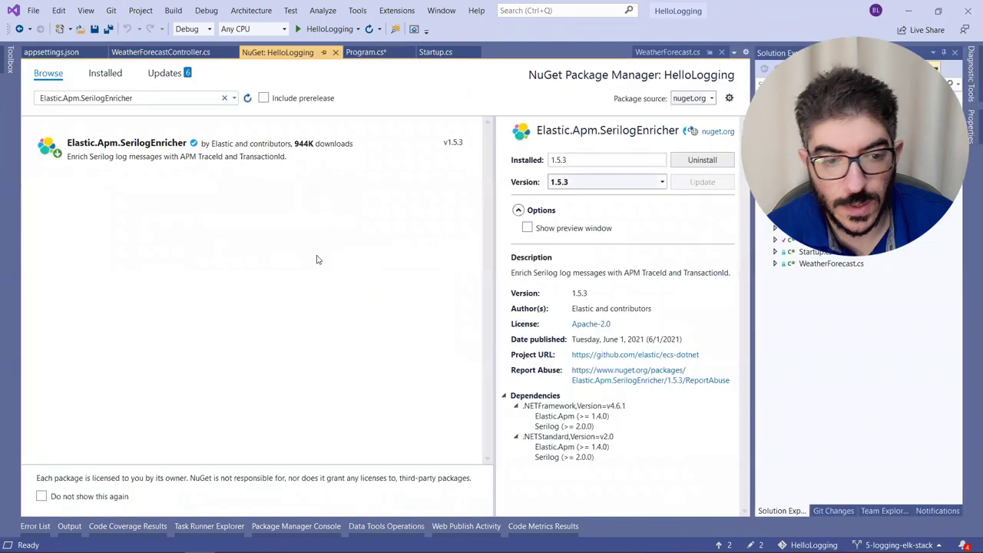
pyautogui.hotkey('ctrl', 'v')
pyautogui.press('Return')
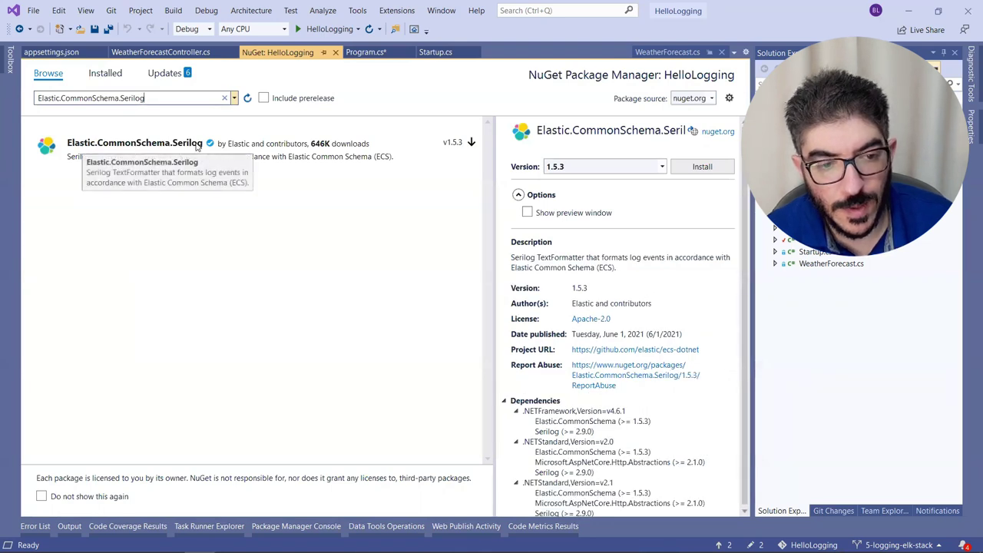
pyautogui.click(84, 148)
pyautogui.click(471, 143)
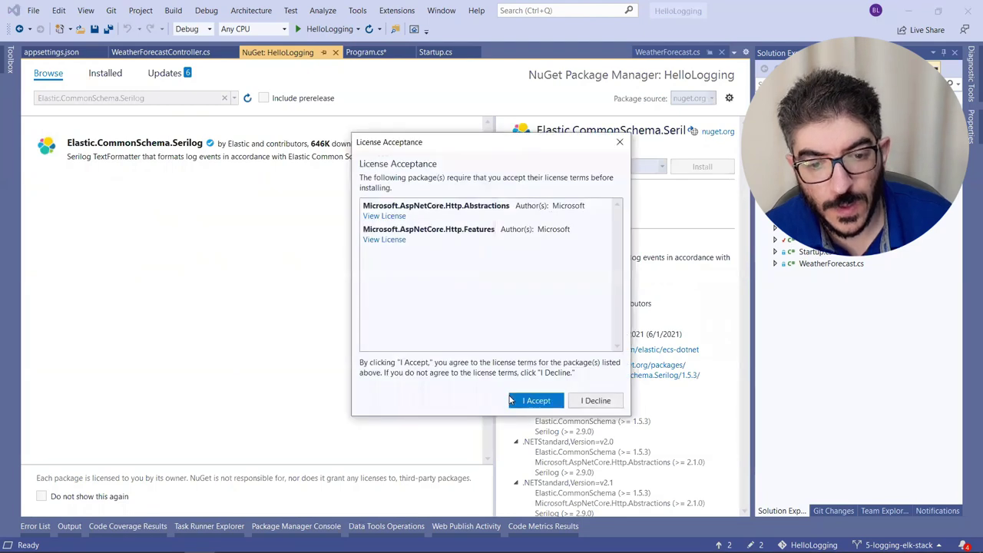
pyautogui.click(515, 400)
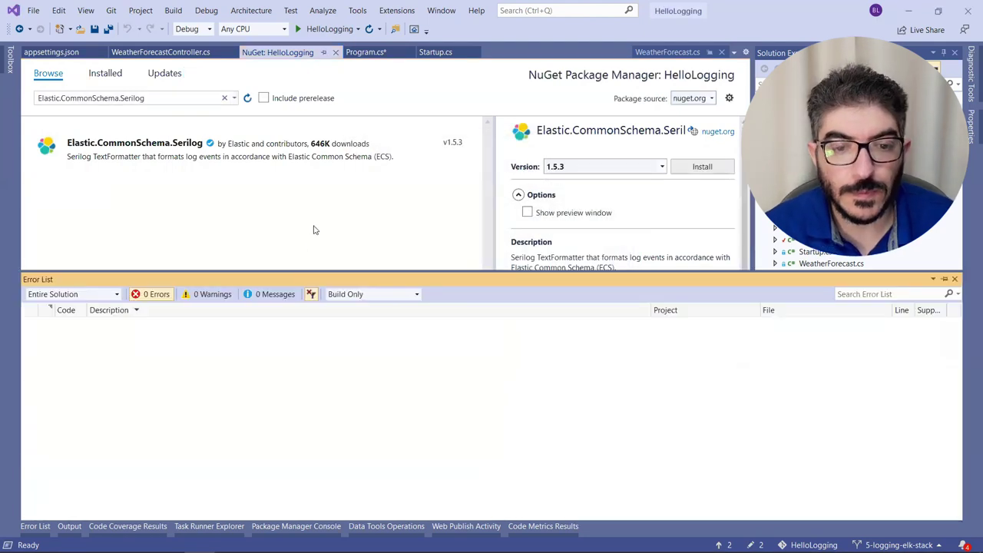
# Step: Add the missing using directive for EcsTextFormatter to Program.cs through the suggested code fix and save the file
pyautogui.click(366, 52)
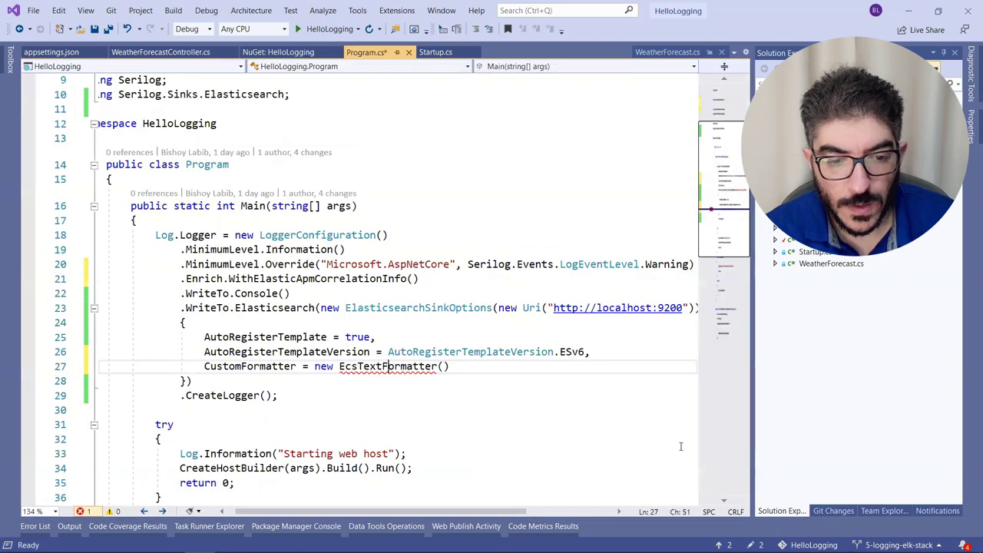
pyautogui.hotkey('ctrl', '.')
pyautogui.press('Return')
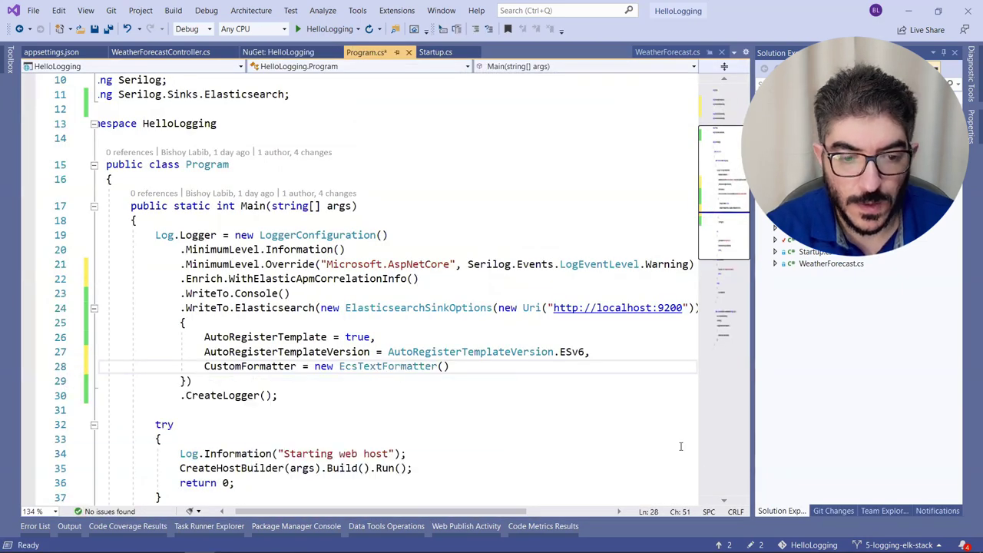
pyautogui.hotkey('ctrl', 's')
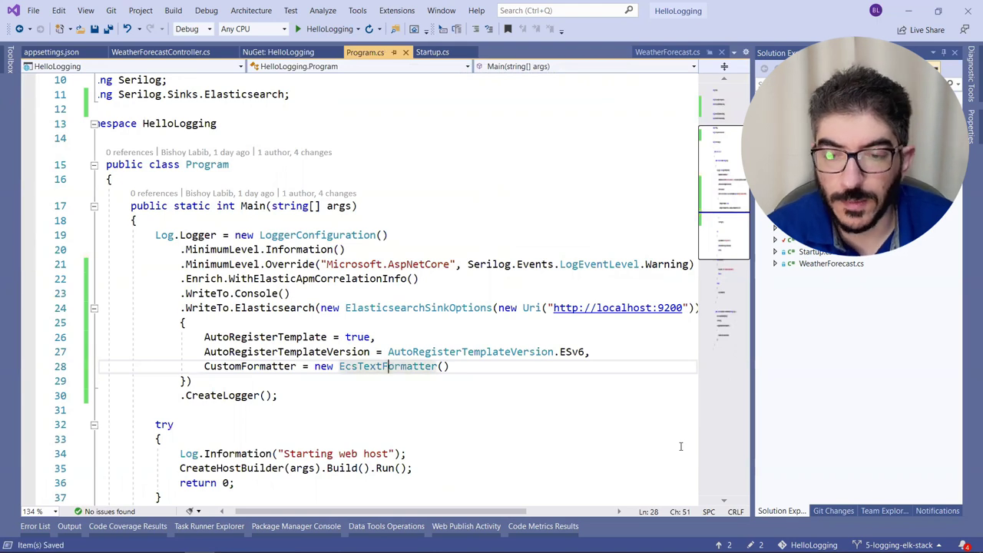
# Step: Run HelloLogging and execute the GET /Employees request in Swagger UI
pyautogui.click(319, 32)
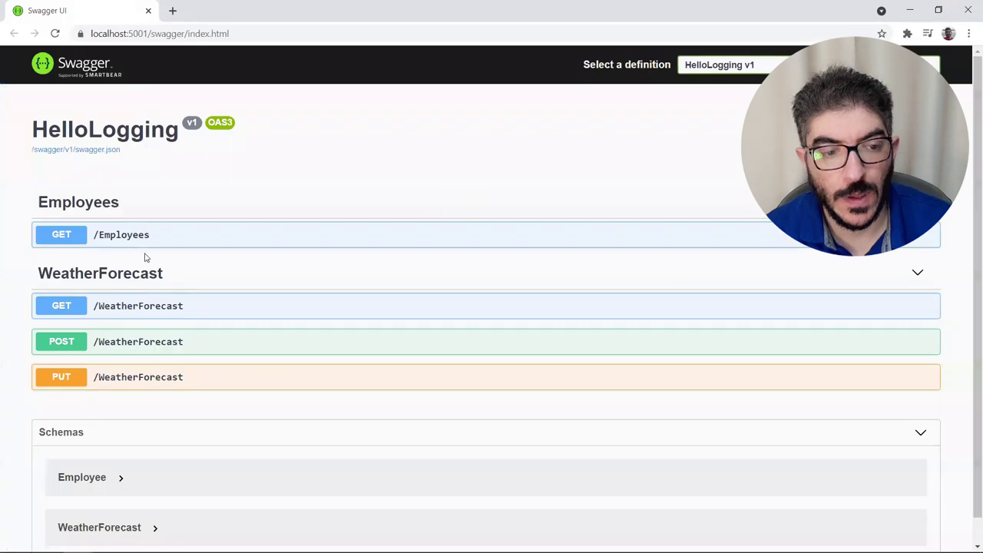
pyautogui.click(418, 239)
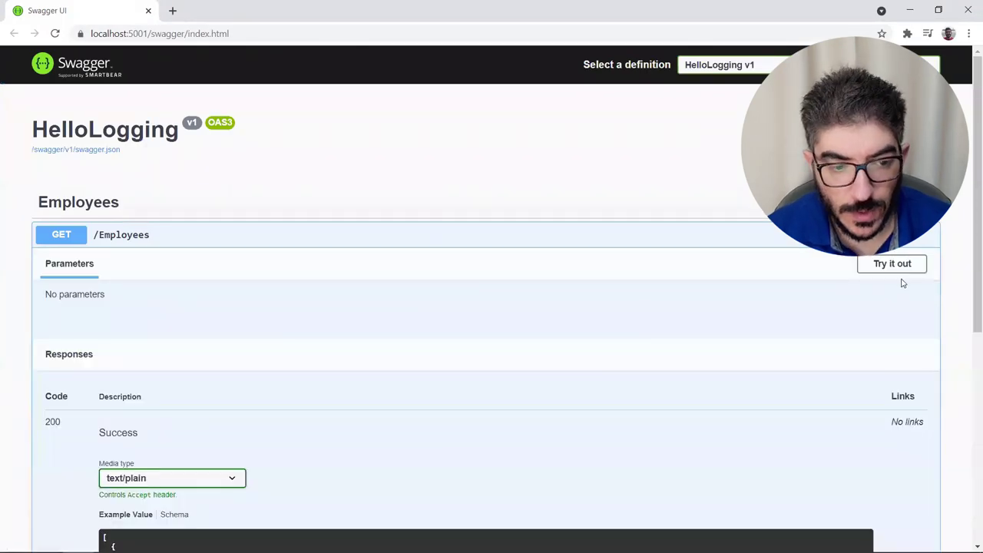
pyautogui.click(903, 266)
pyautogui.click(484, 337)
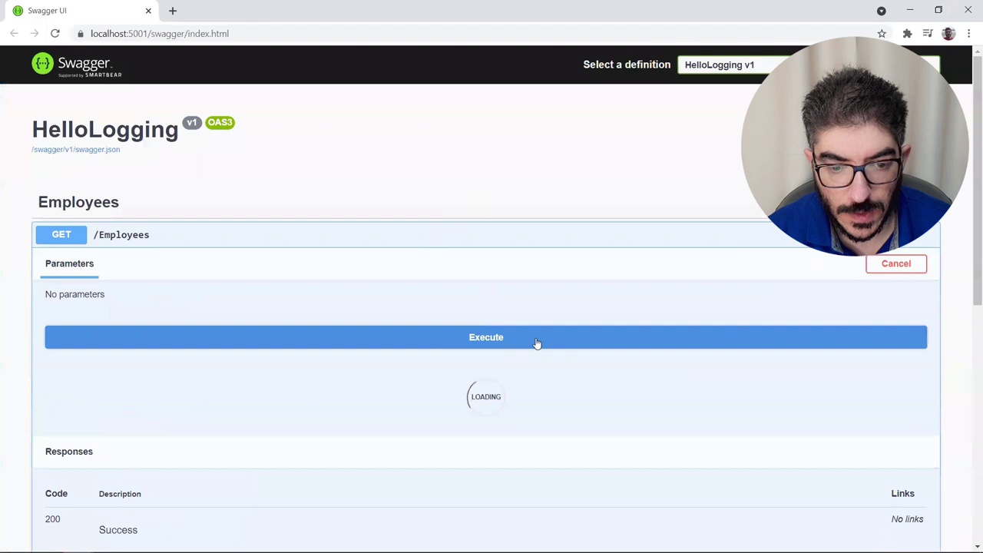
pyautogui.click(275, 345)
# Step: Execute the POST /WeatherForecast request in Swagger UI with its default request body
pyautogui.scroll(-10, 401, 281)
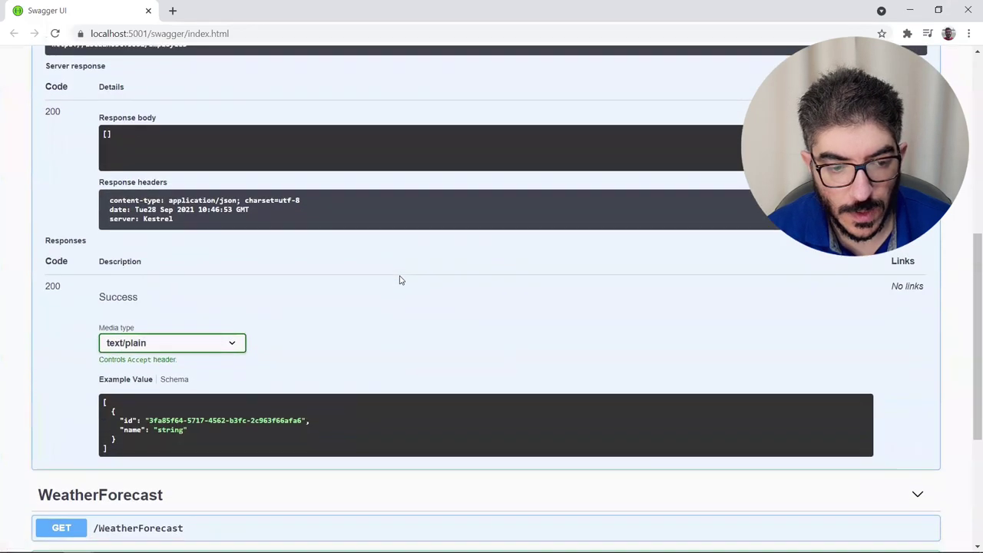
pyautogui.click(182, 317)
pyautogui.click(890, 343)
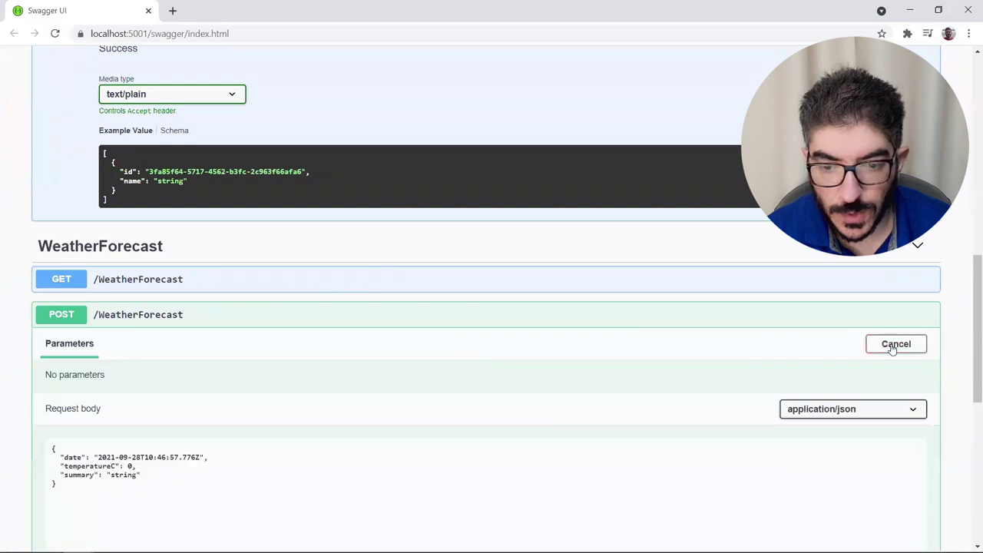
pyautogui.scroll(-3, 599, 419)
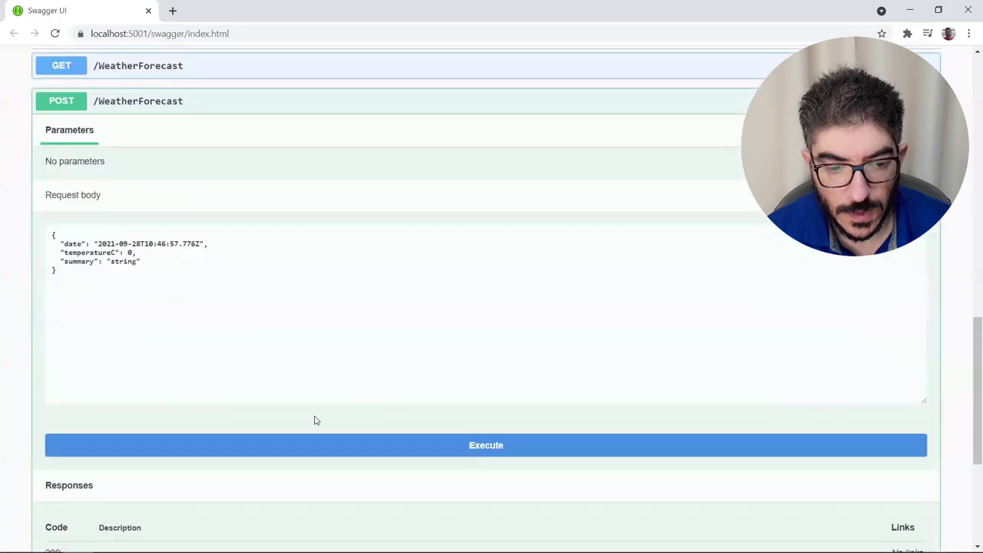
pyautogui.click(266, 445)
# Step: Switch to Kibana in the other Chrome window and open the HelloLogging service from the APM services list
pyautogui.hotkey('alt', 'Tab')
pyautogui.hotkey('alt', 'Tab')
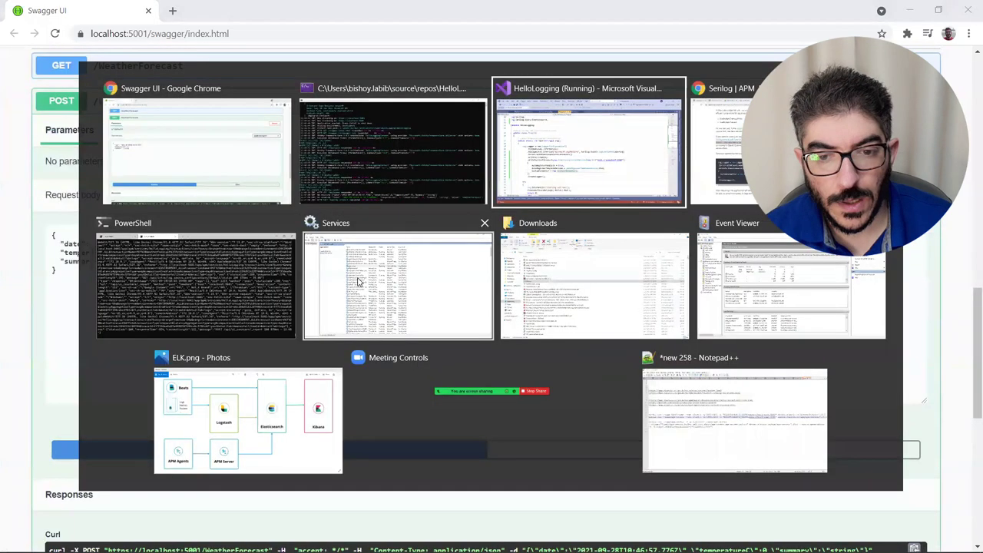
pyautogui.hotkey('alt', 'Tab')
pyautogui.click(775, 10)
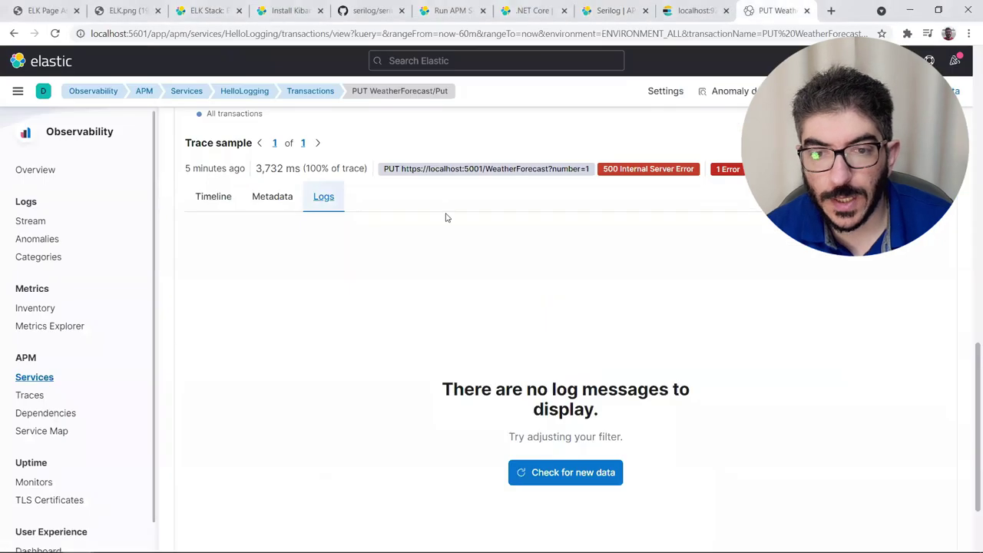
pyautogui.click(34, 377)
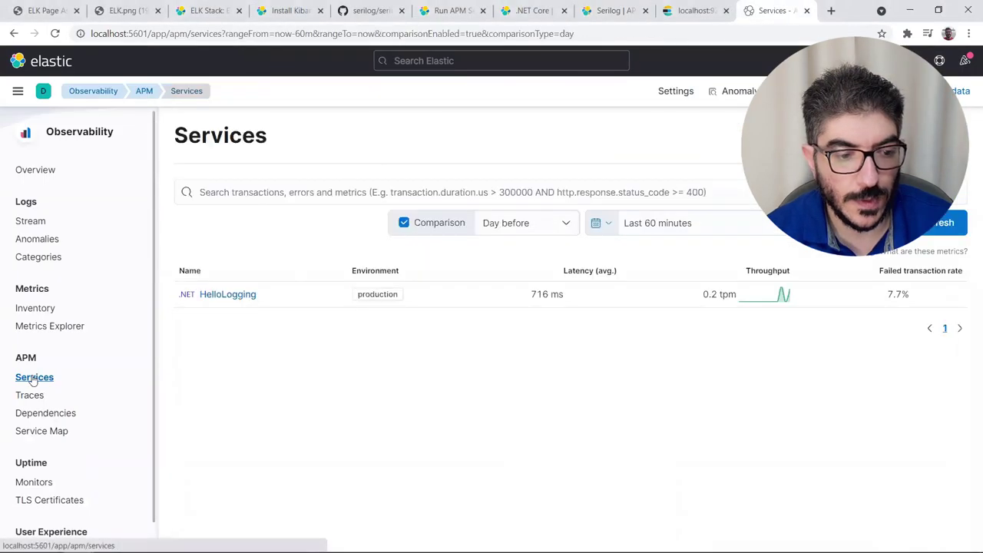
pyautogui.click(228, 295)
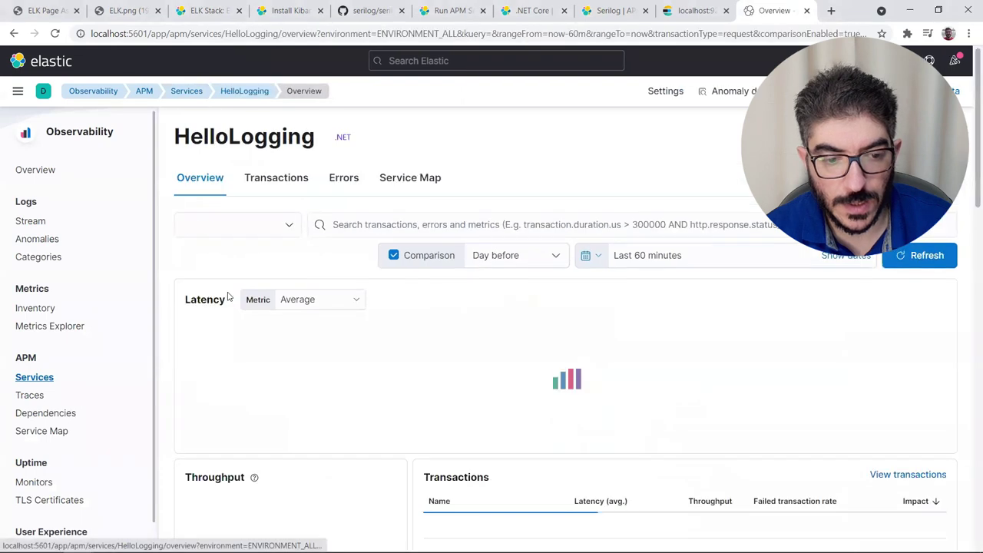
# Step: Open the GET Employees/Get transaction of HelloLogging and show the logs of its trace sample
pyautogui.scroll(-2, 433, 283)
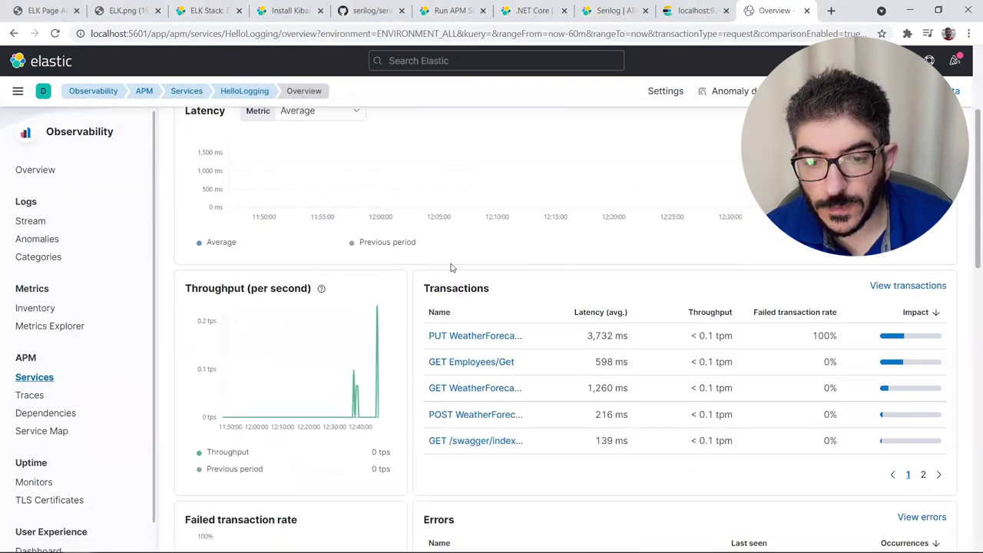
pyautogui.scroll(-3, 452, 267)
pyautogui.scroll(3, 453, 269)
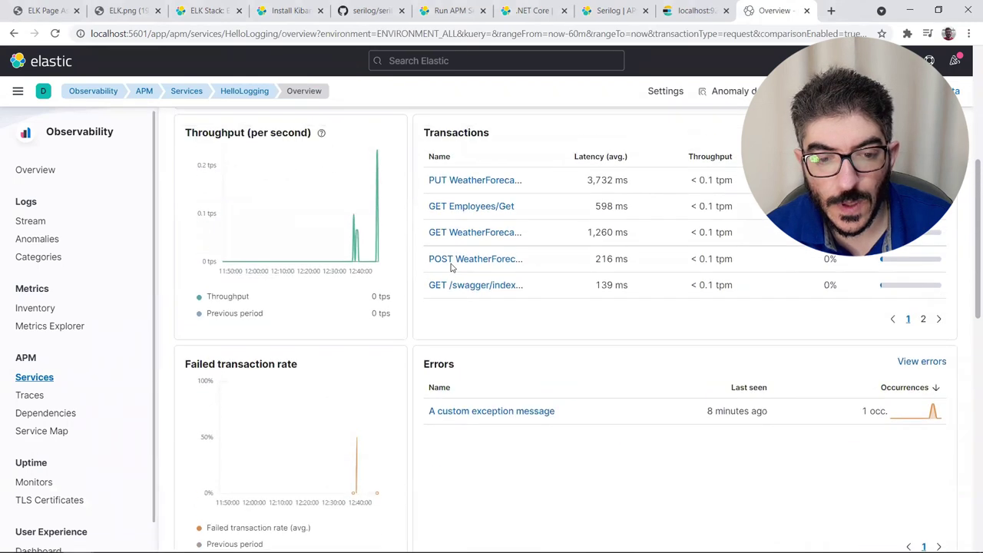
pyautogui.click(472, 284)
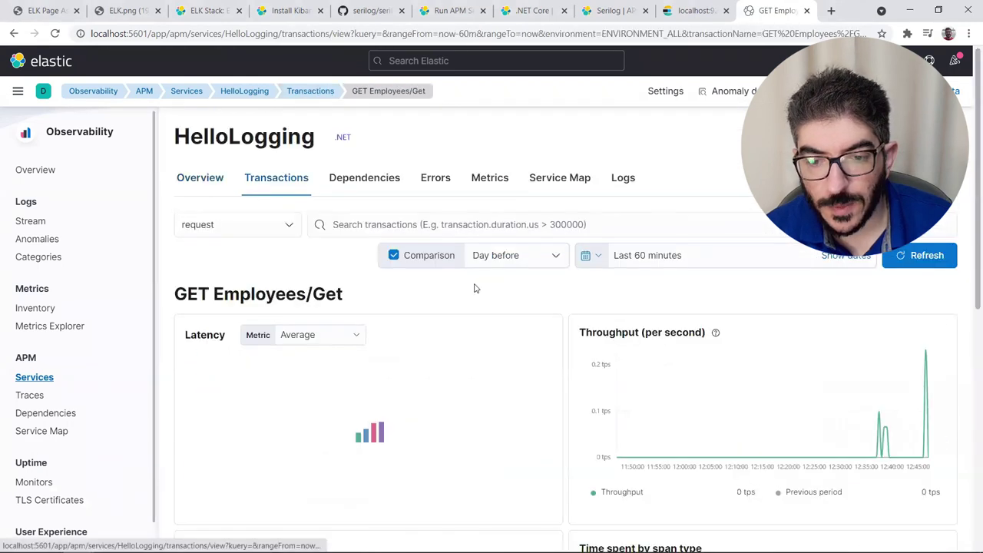
pyautogui.scroll(-8, 474, 288)
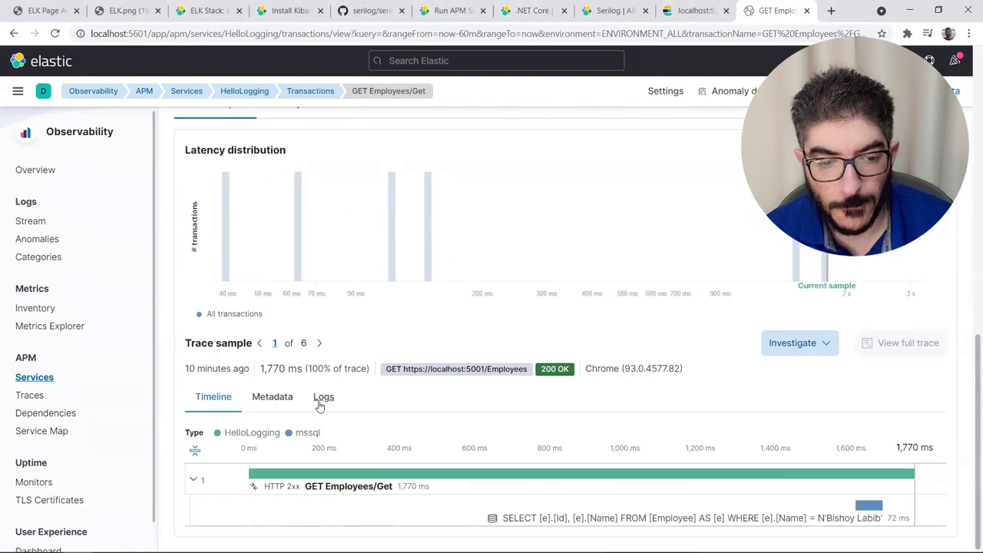
pyautogui.click(322, 397)
pyautogui.scroll(-2, 230, 376)
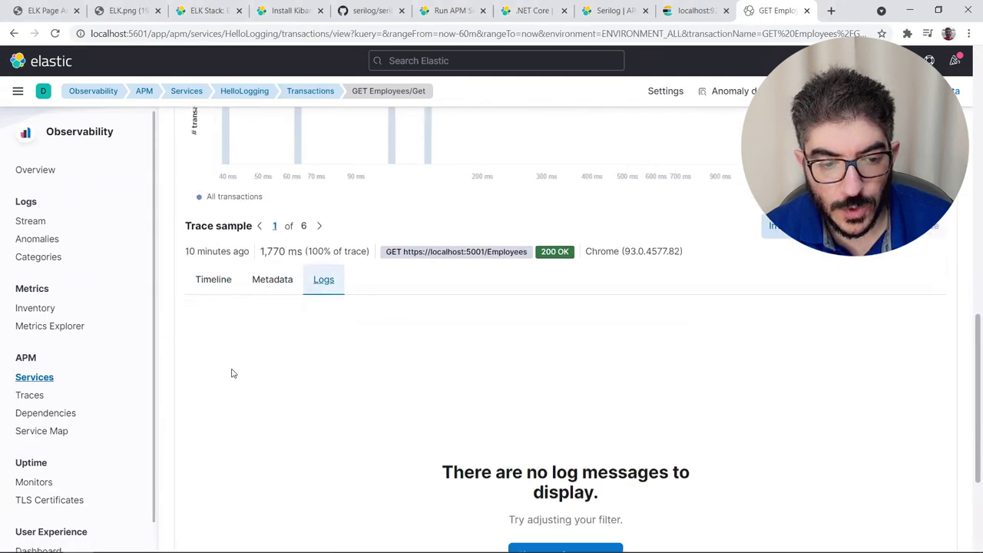
# Step: Go through the GET Employees/Get trace samples up to the third and examine its correlated log messages
pyautogui.scroll(-1, 232, 373)
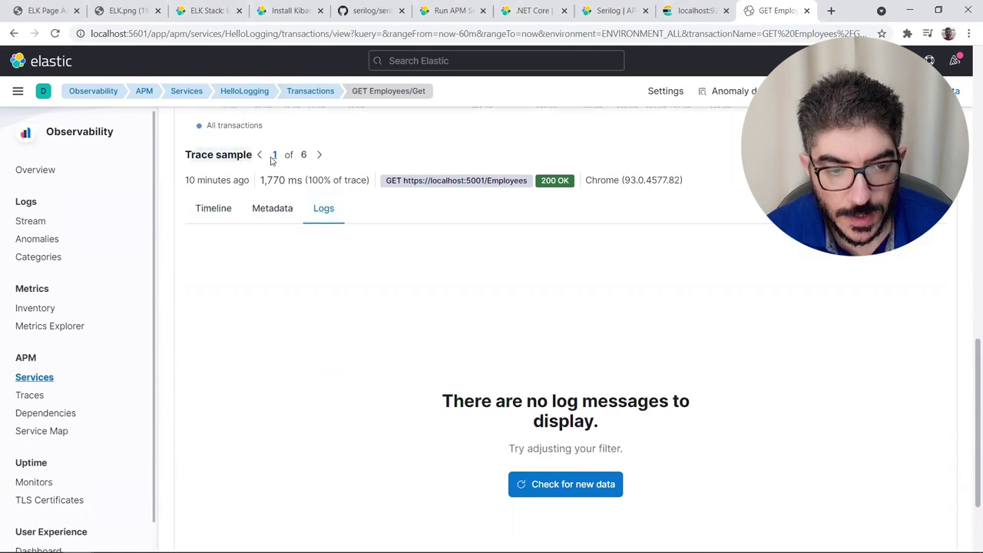
pyautogui.scroll(2, 314, 165)
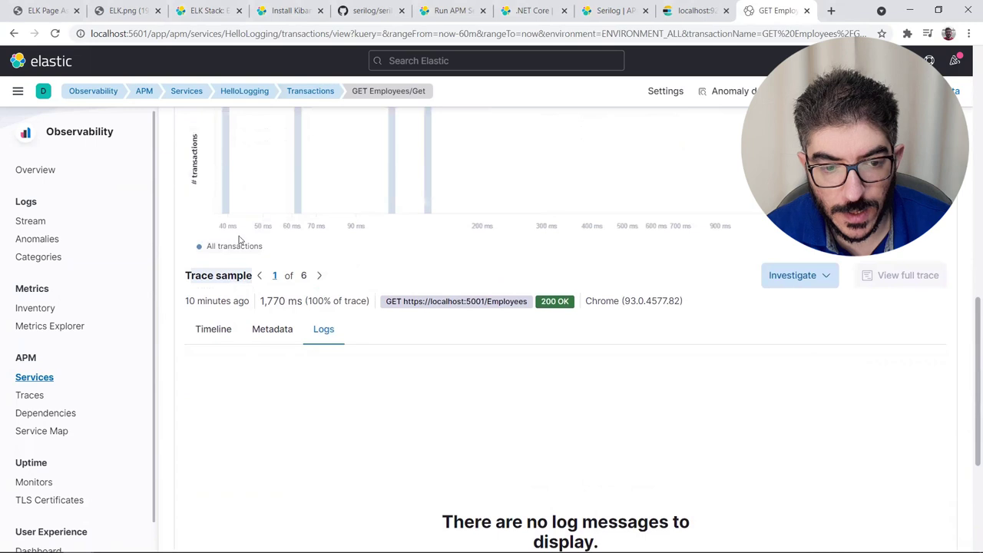
pyautogui.scroll(2, 474, 169)
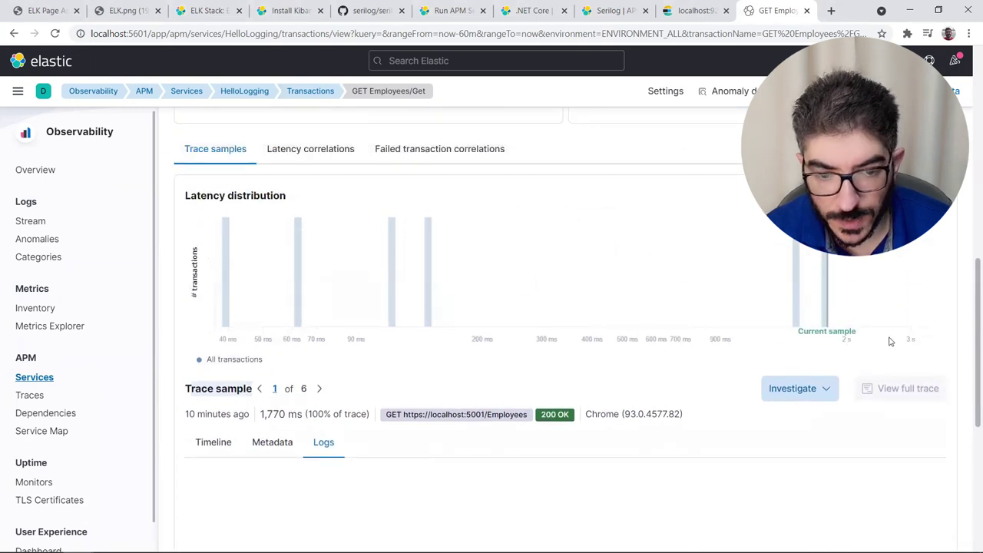
pyautogui.scroll(1, 695, 336)
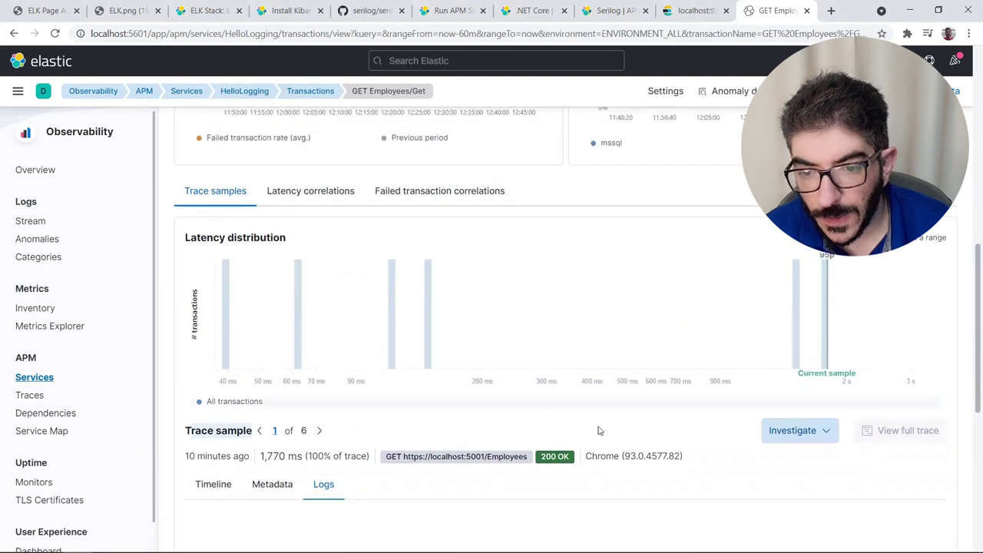
pyautogui.scroll(-2, 312, 430)
pyautogui.scroll(-1, 313, 431)
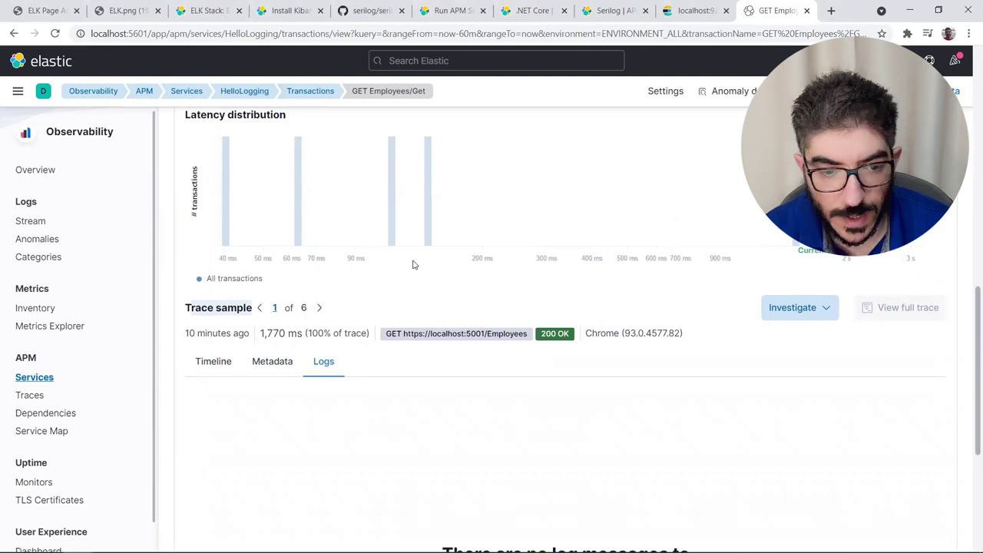
pyautogui.click(321, 308)
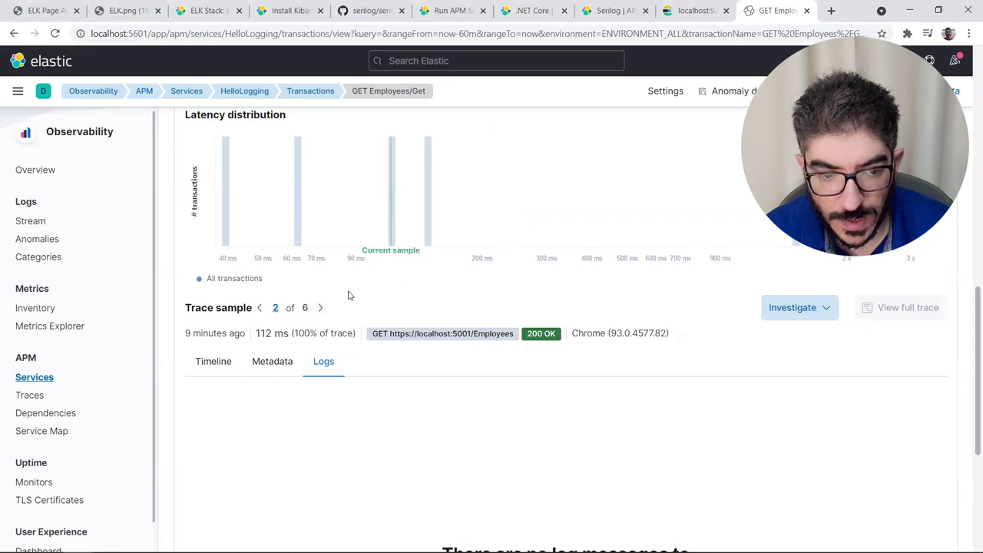
pyautogui.click(321, 307)
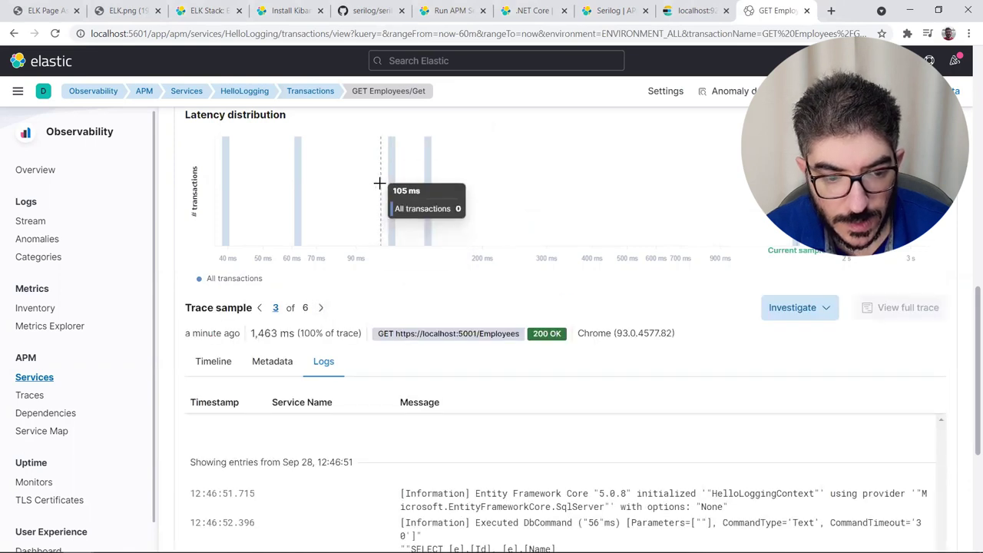
# Step: Compare the timeline of the third GET Employees/Get trace sample with its log messages, including the response time entry
pyautogui.scroll(-2, 351, 366)
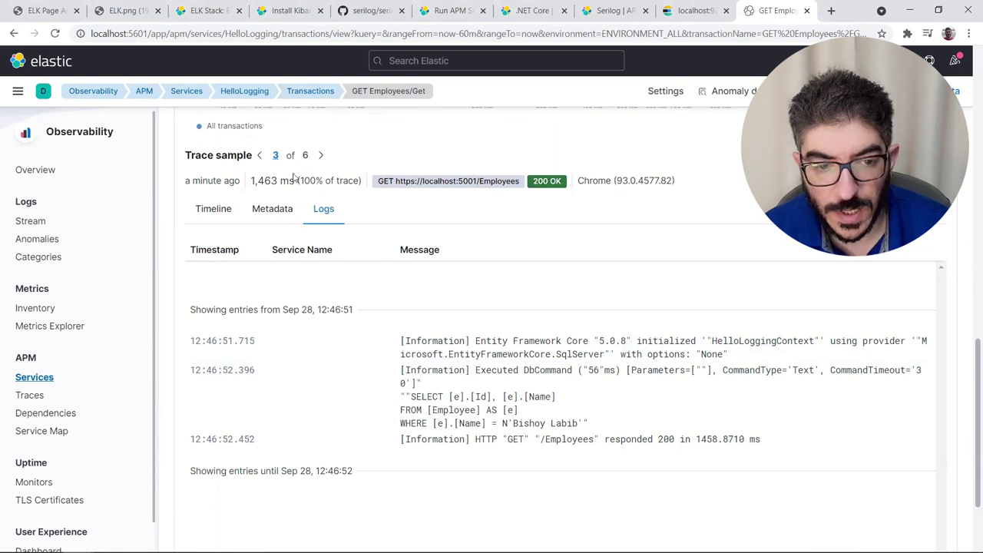
pyautogui.scroll(2, 364, 193)
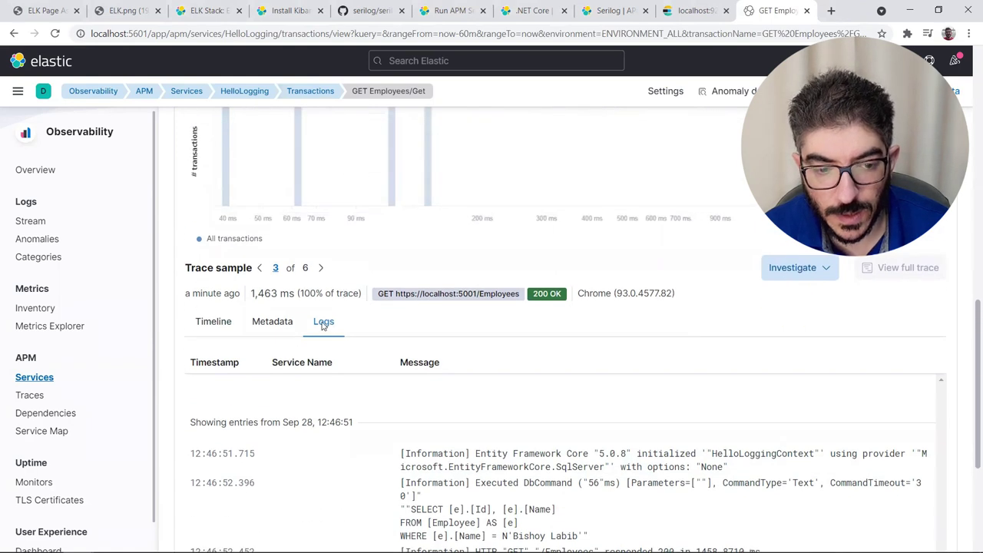
pyautogui.click(218, 321)
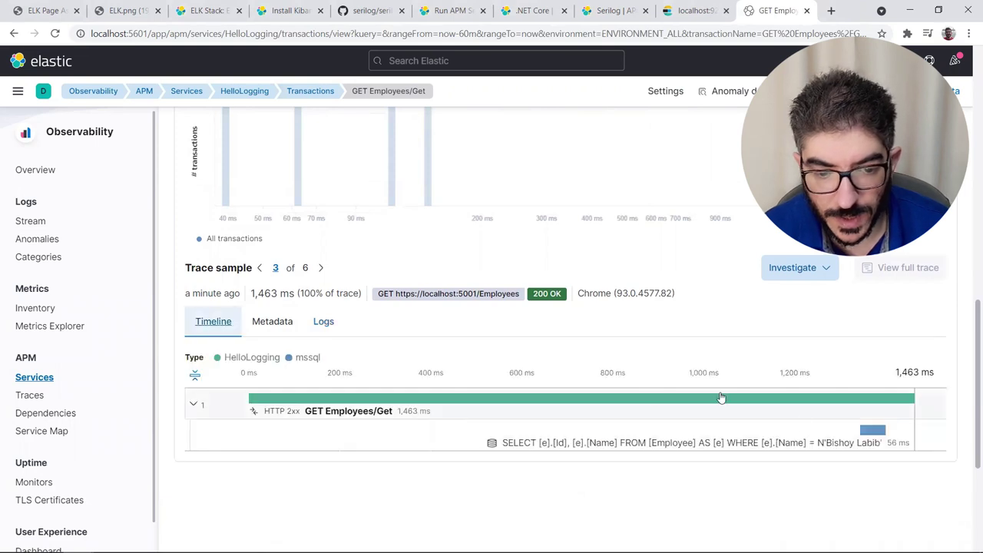
pyautogui.click(323, 320)
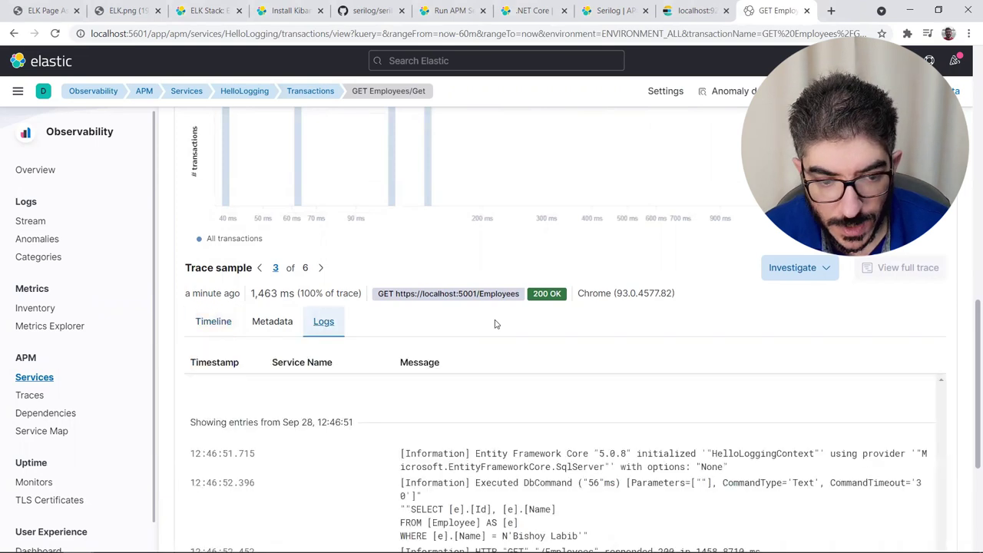
pyautogui.scroll(-3, 495, 323)
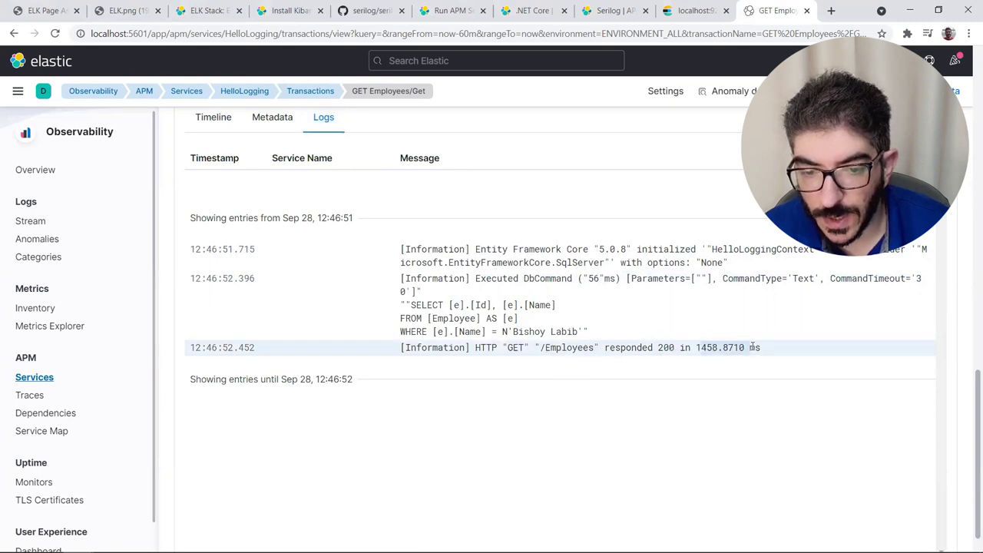
pyautogui.scroll(5, 436, 339)
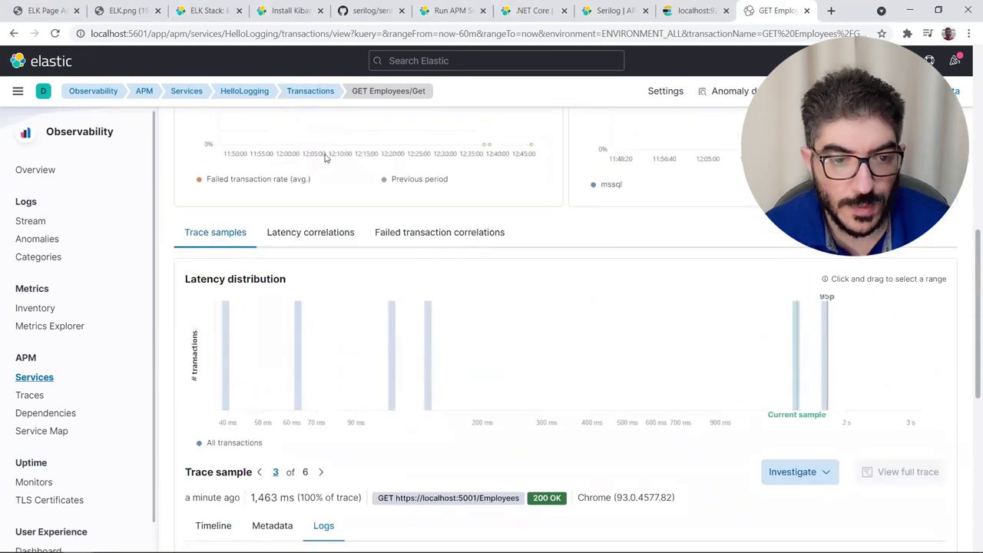
# Step: Switch to Swagger UI in the other Chrome window and execute the PUT /WeatherForecast request with number 2
pyautogui.hotkey('alt', 'Tab')
pyautogui.scroll(4, 132, 213)
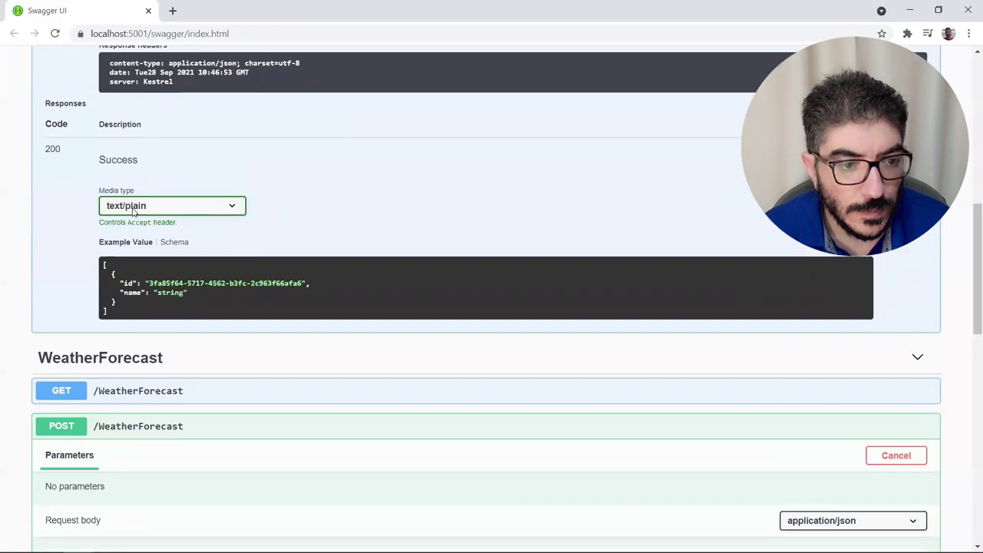
pyautogui.click(216, 424)
pyautogui.scroll(-1, 223, 369)
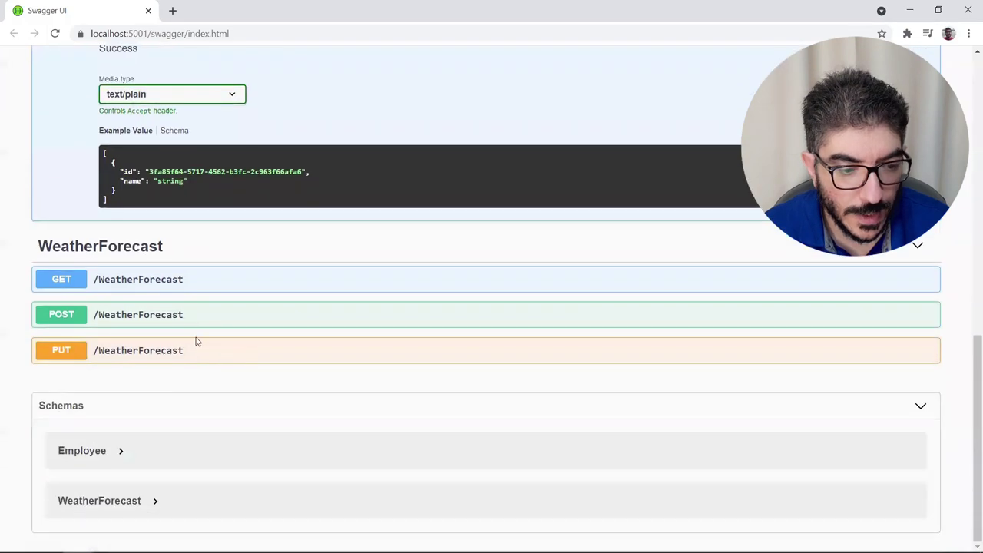
pyautogui.click(195, 345)
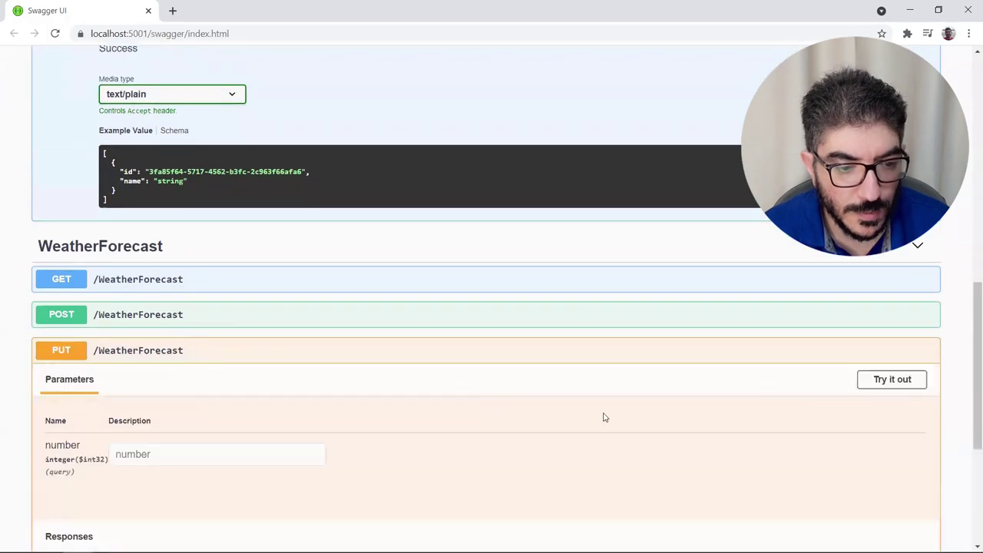
pyautogui.click(897, 384)
pyautogui.click(222, 460)
pyautogui.write('2')
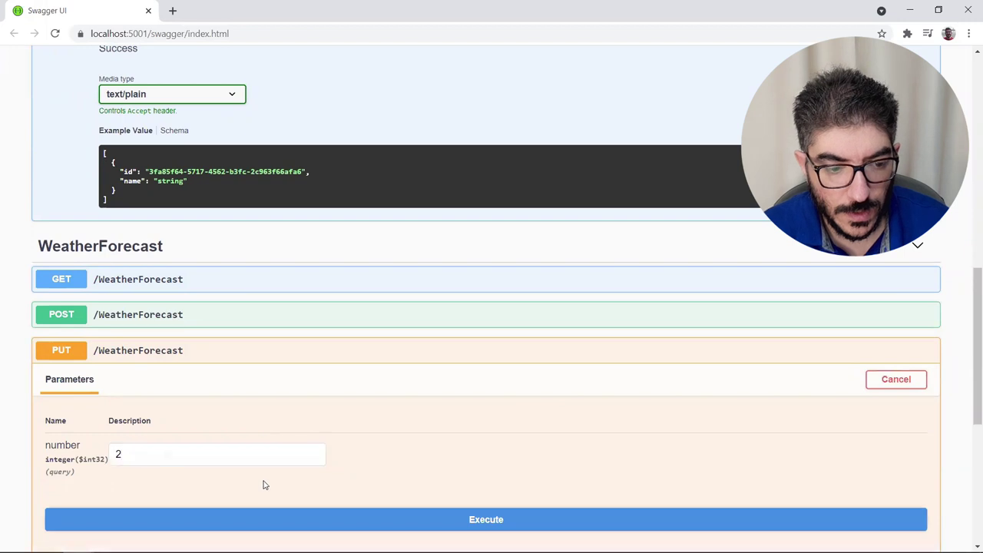
pyautogui.click(263, 519)
pyautogui.press('Escape')
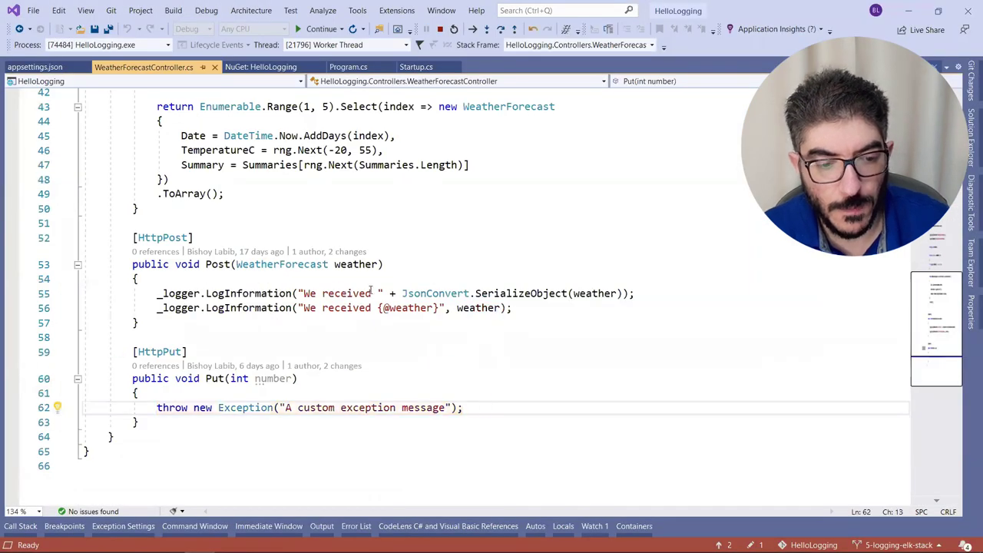
# Step: Switch back to Kibana and open the PUT WeatherForecast/Put transaction of the HelloLogging service from the APM services list
pyautogui.hotkey('alt', 'Tab')
pyautogui.hotkey('alt', 'Tab')
pyautogui.hotkey('alt', 'Tab')
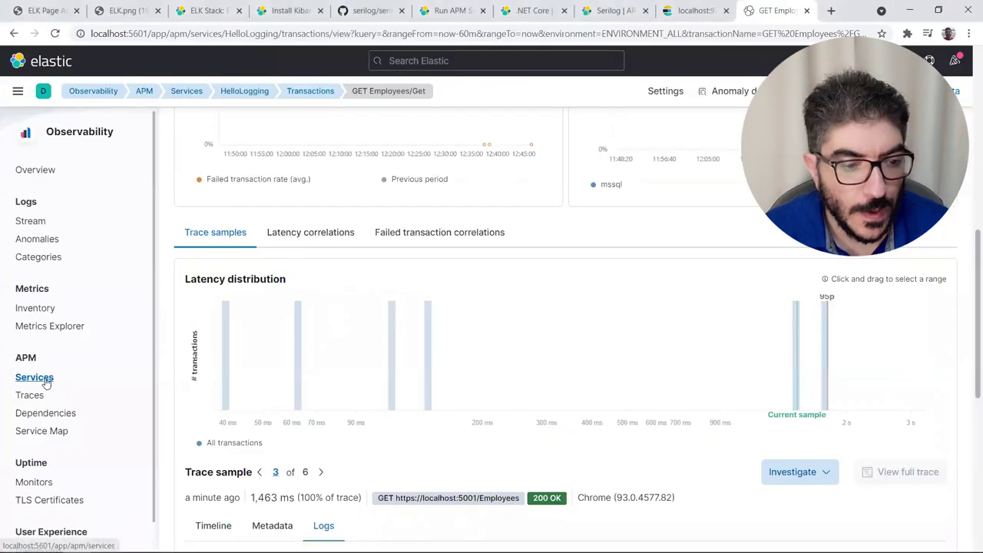
pyautogui.click(44, 382)
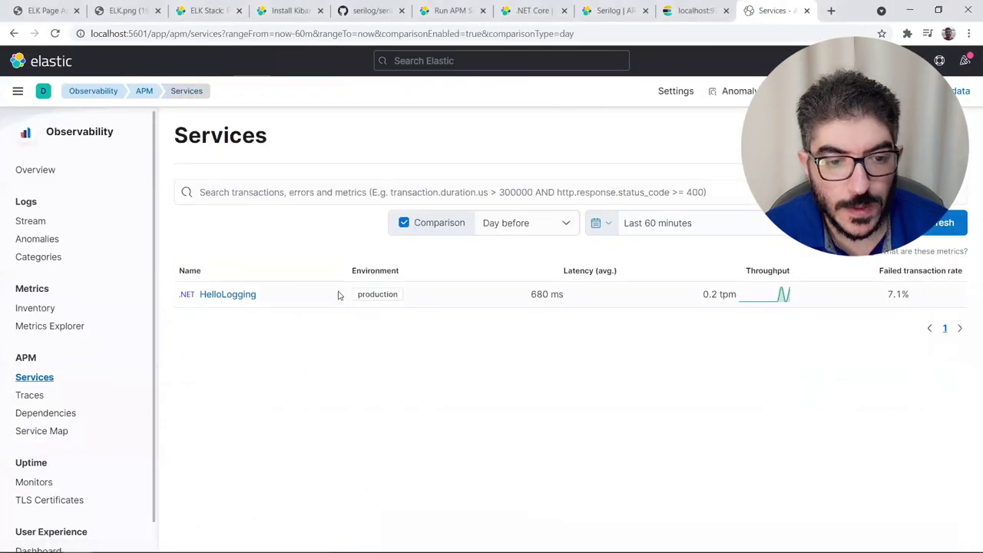
pyautogui.click(214, 296)
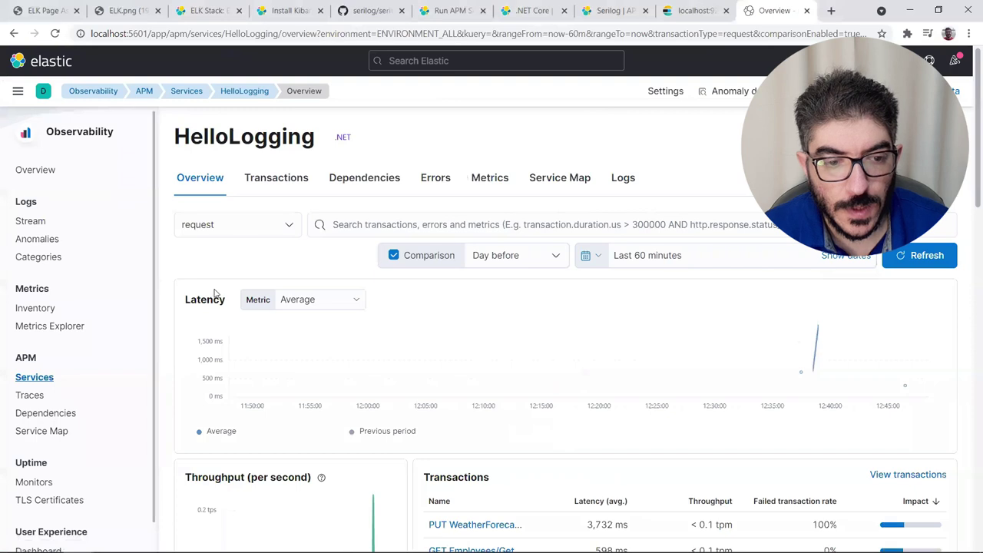
pyautogui.scroll(-3, 215, 288)
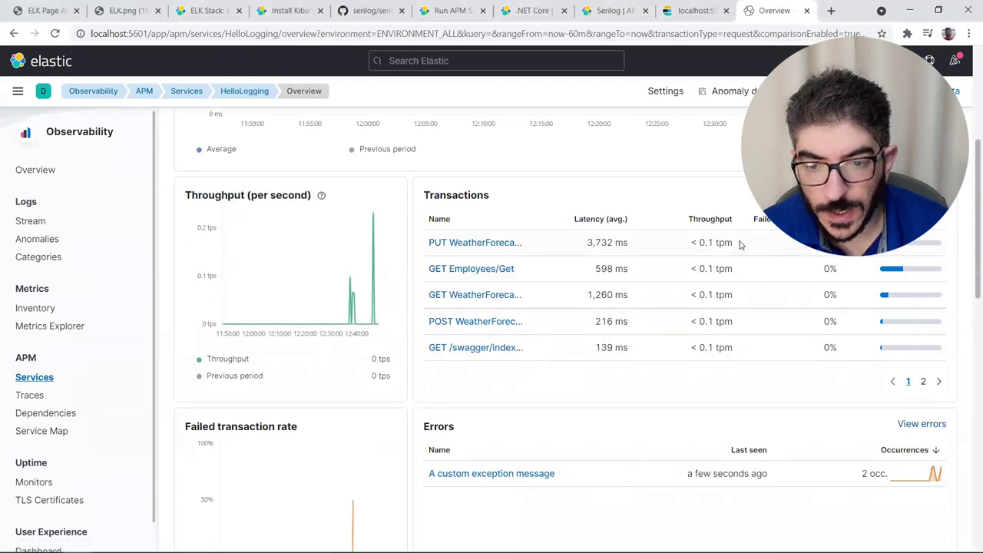
pyautogui.click(480, 244)
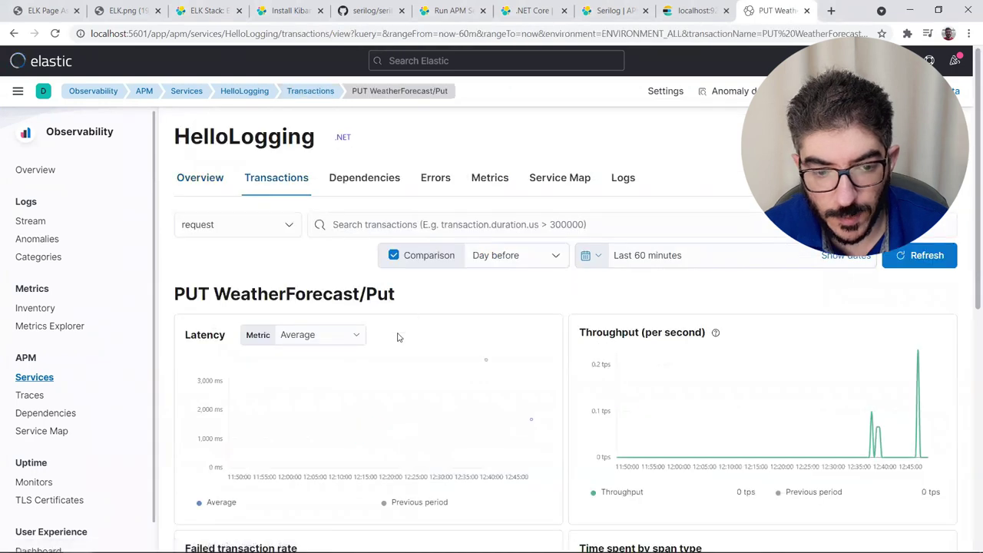
# Step: Show the logs of the second PUT WeatherForecast/Put trace sample and examine its exception and HTTP response messages
pyautogui.scroll(-3, 397, 337)
pyautogui.scroll(-4, 397, 337)
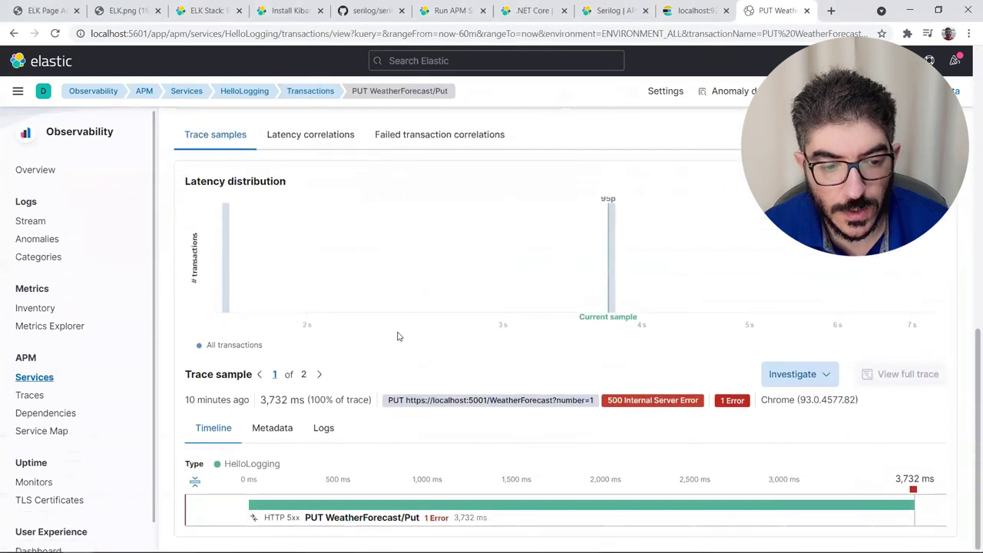
pyautogui.click(323, 428)
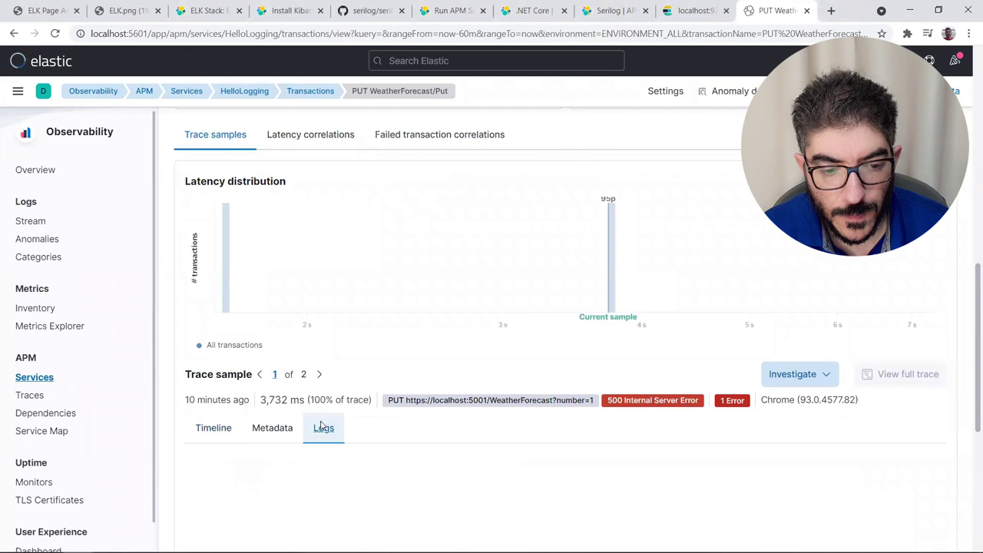
pyautogui.click(319, 374)
pyautogui.scroll(-3, 469, 438)
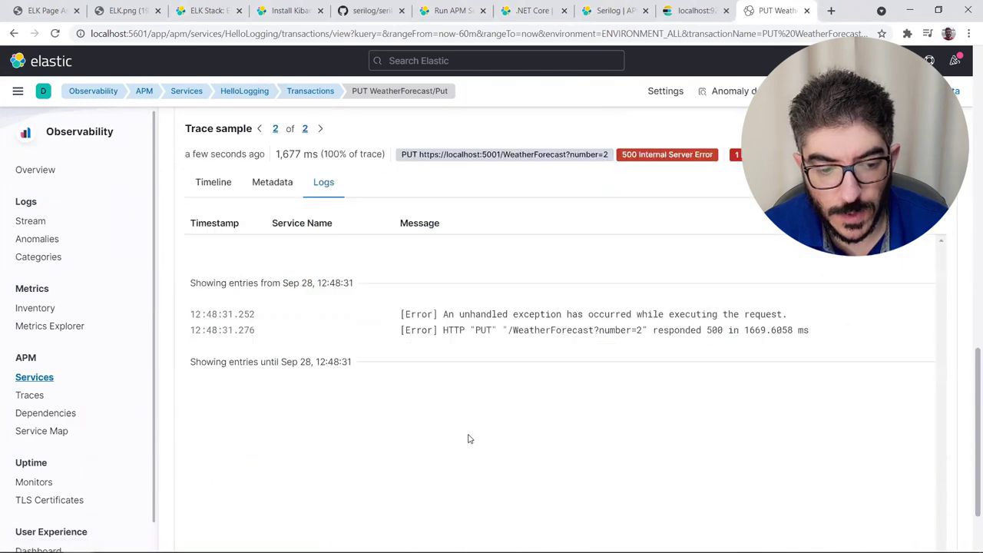
pyautogui.scroll(2, 465, 437)
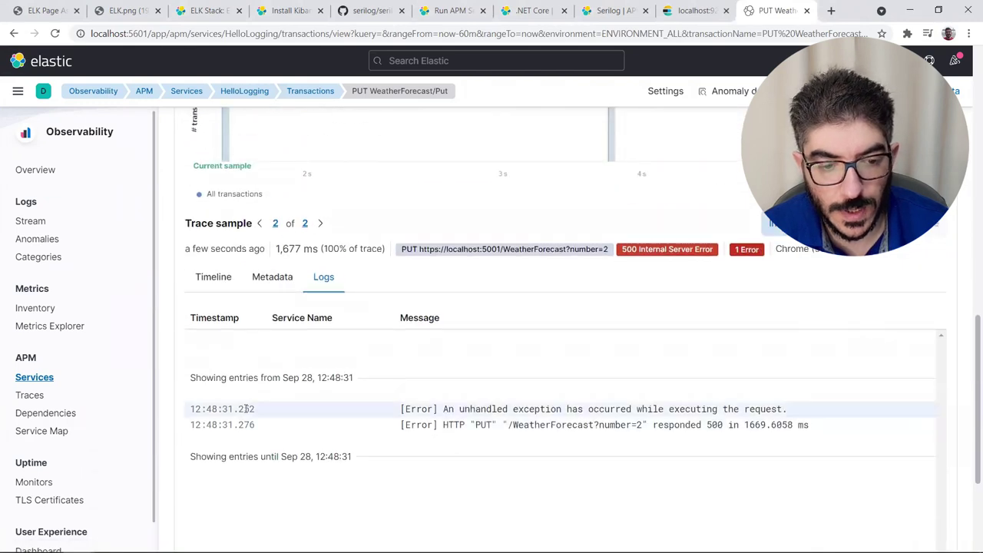
pyautogui.moveTo(444, 409); pyautogui.dragTo(805, 413)
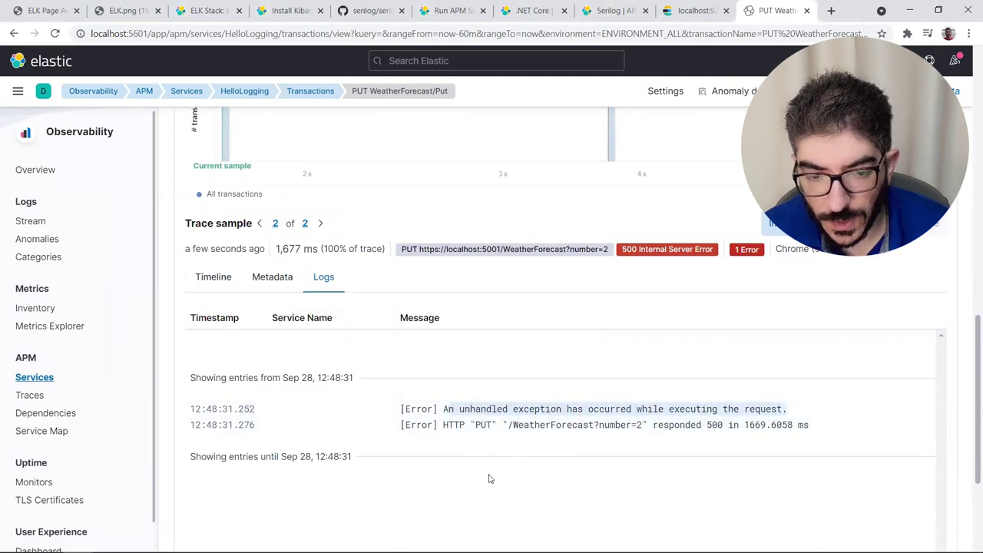
pyautogui.moveTo(444, 425); pyautogui.dragTo(618, 424)
pyautogui.doubleClick(714, 424)
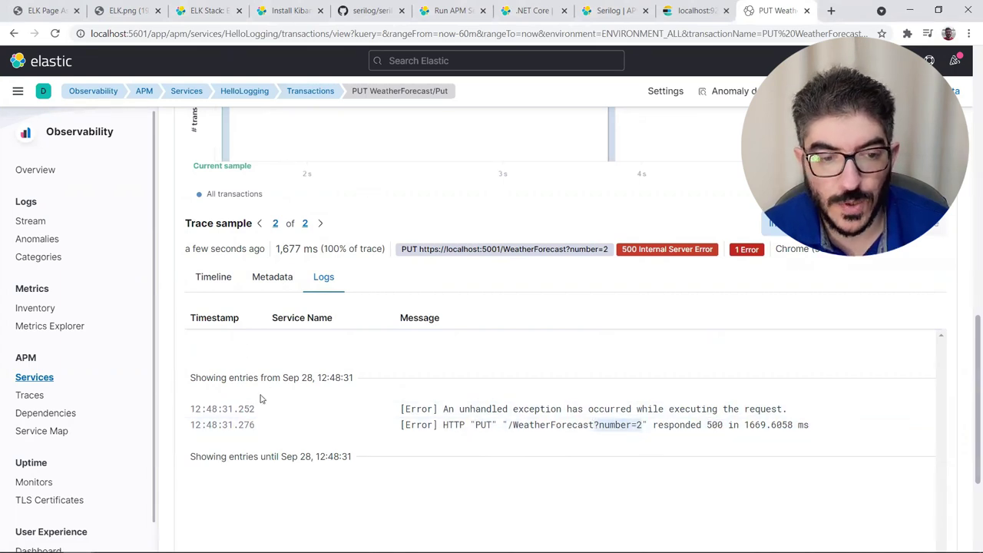
# Step: Open the errors list of the HelloLogging service
pyautogui.scroll(10, 261, 401)
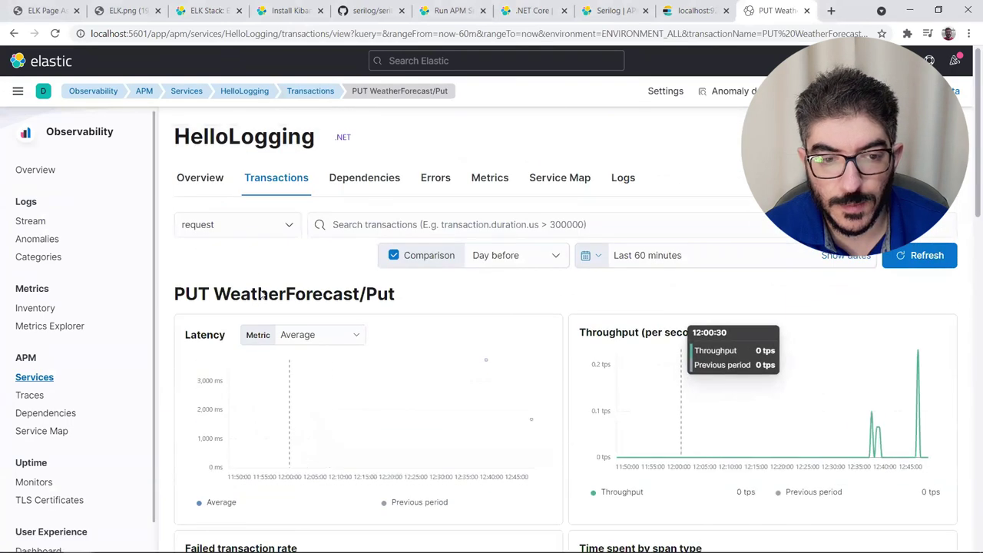
pyautogui.click(432, 179)
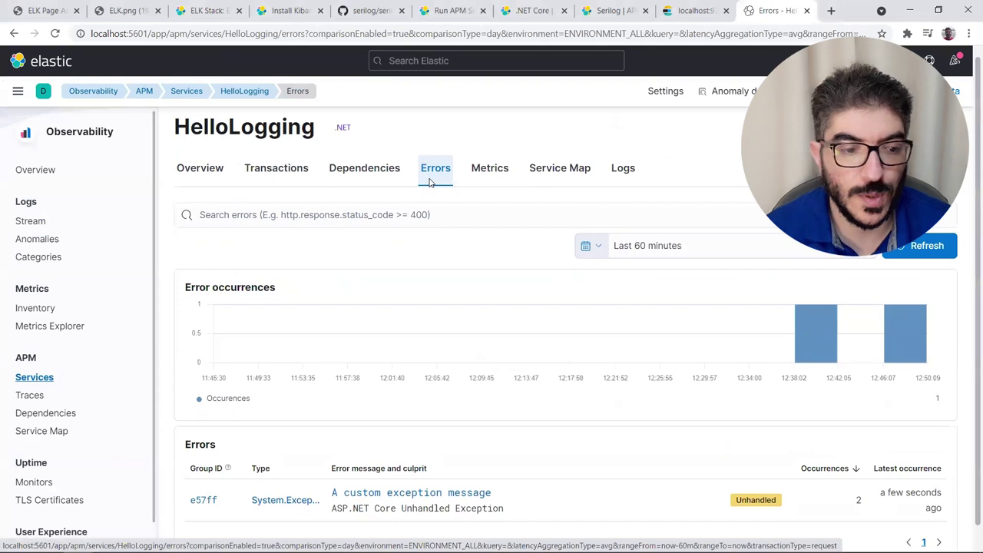
pyautogui.click(23, 223)
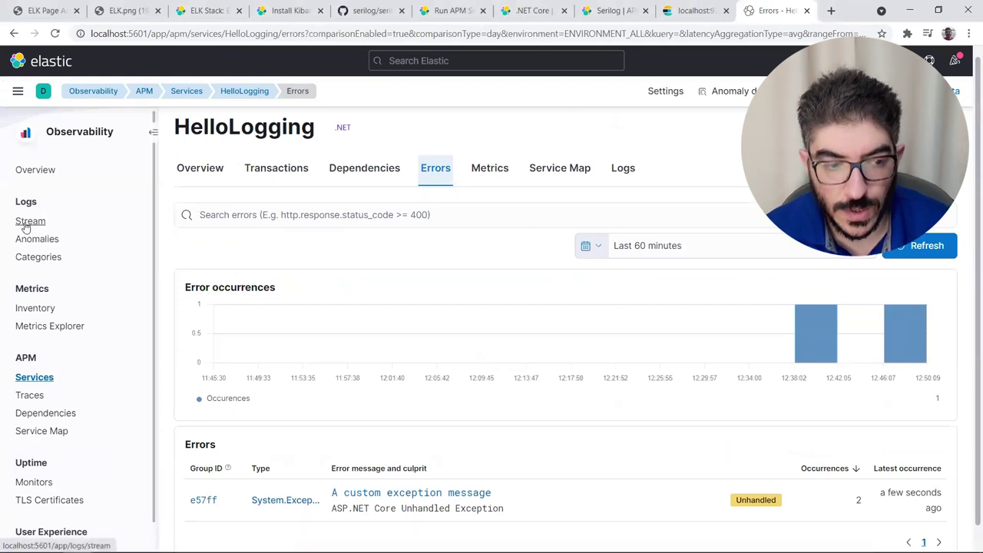
pyautogui.click(36, 379)
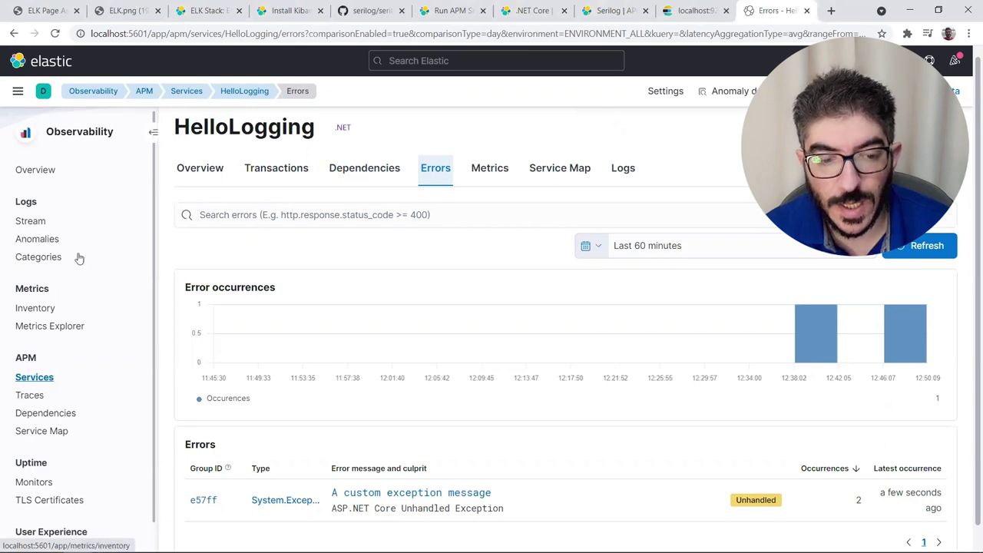
# Step: Return to the HelloLogging overview and review its transactions, failed transaction rate, errors and dependencies
pyautogui.click(205, 182)
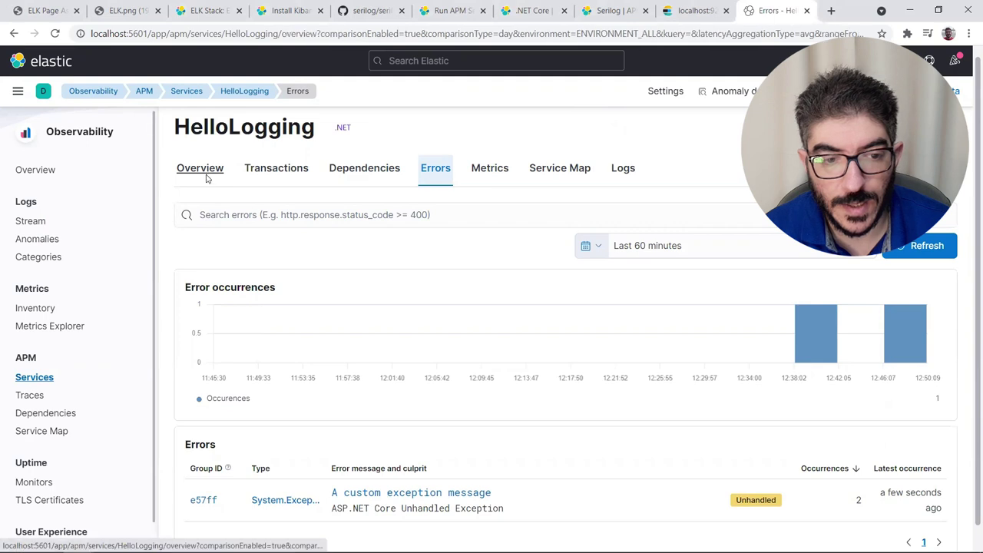
pyautogui.scroll(-2, 401, 368)
pyautogui.scroll(-2, 401, 368)
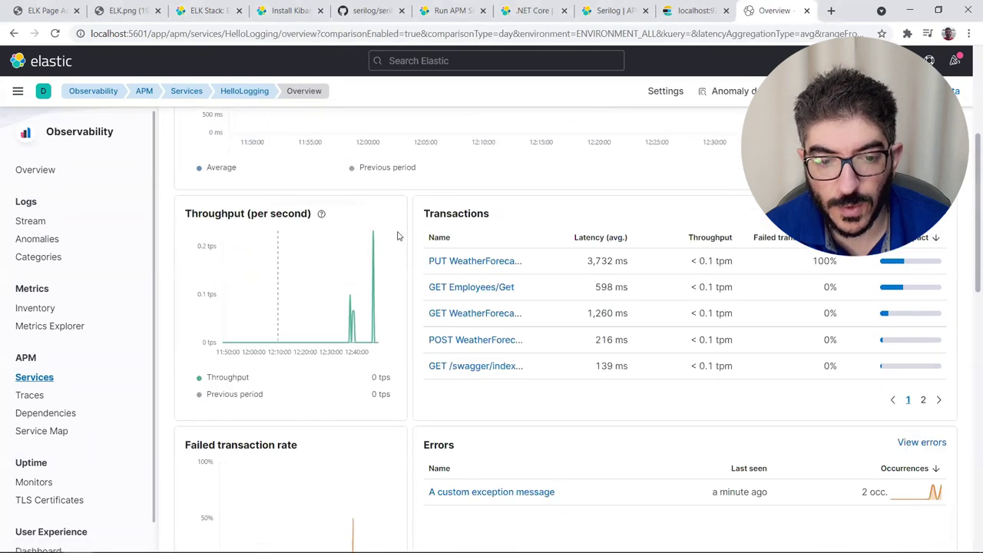
pyautogui.scroll(-3, 443, 408)
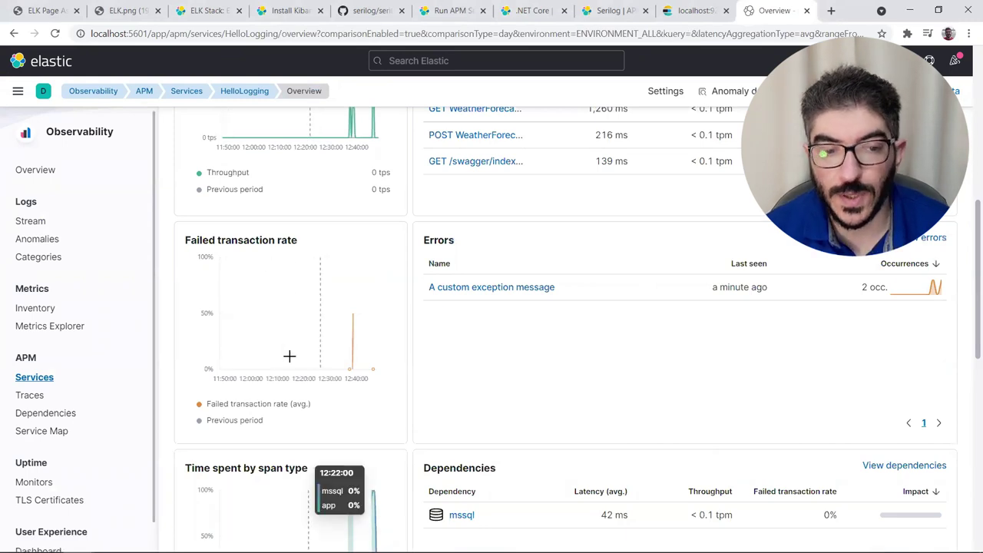
pyautogui.scroll(-3, 544, 384)
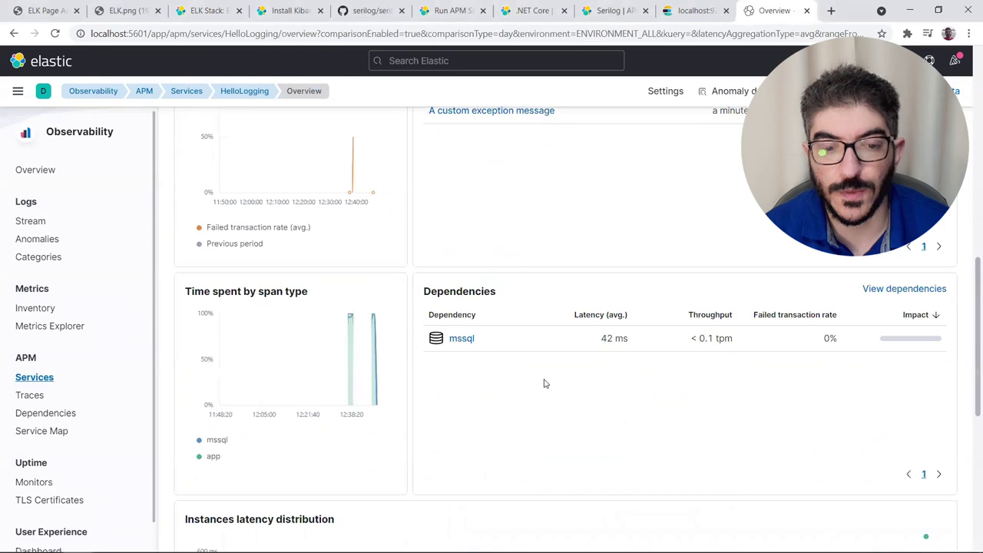